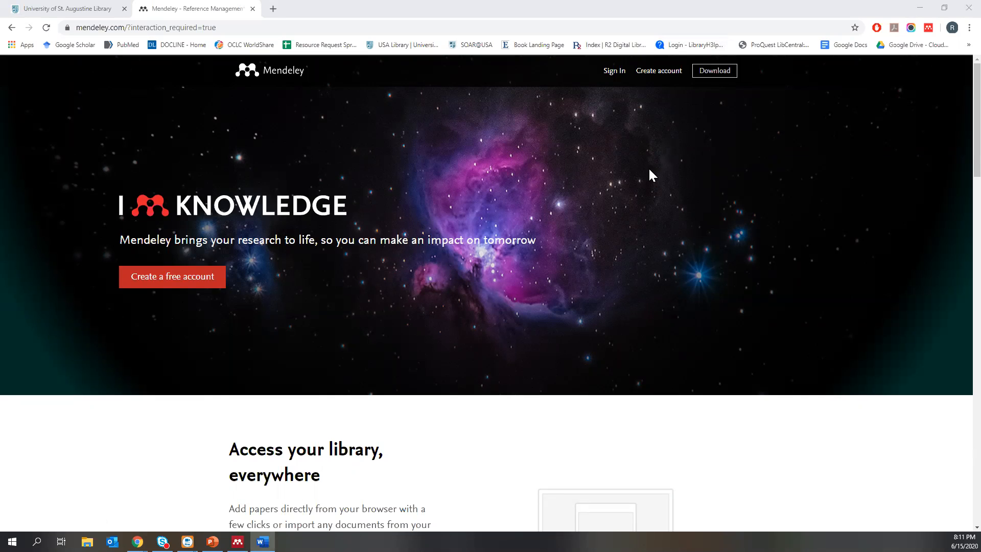
Open the Mendeley download page and review the desktop versions, web importer and citation plugin offered there
scroll(685, 161, "down", 1)
scroll(700, 123, "up", 1)
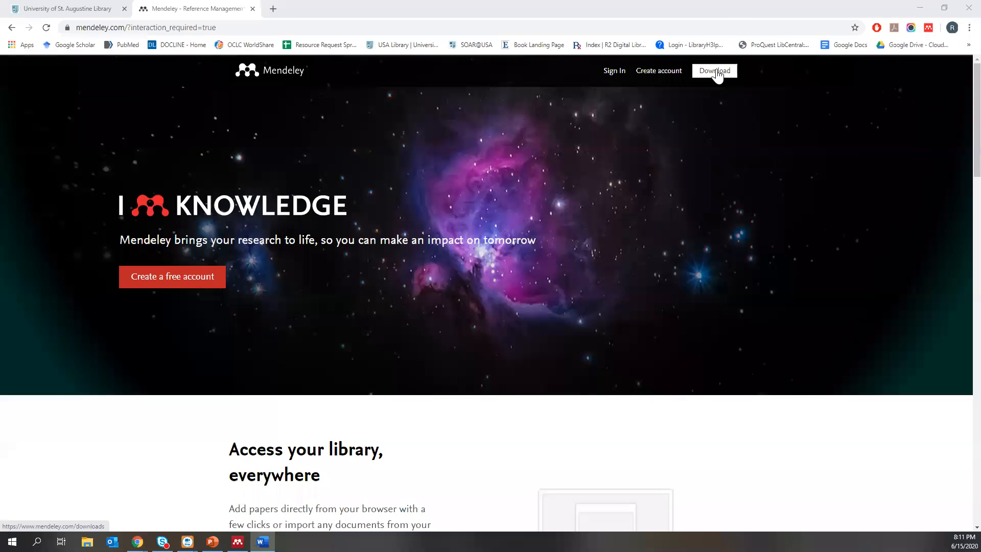
left_click(717, 74)
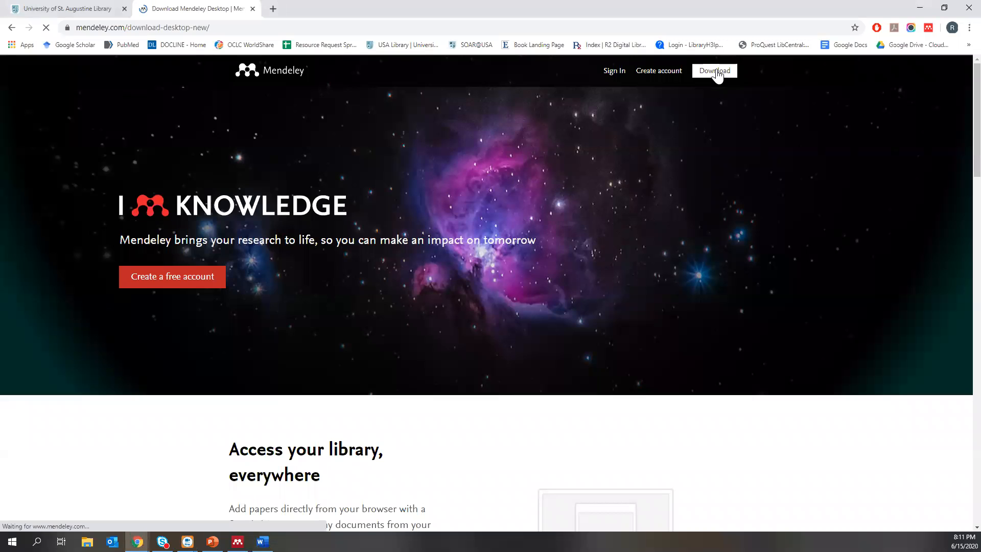
scroll(639, 289, "down", 2)
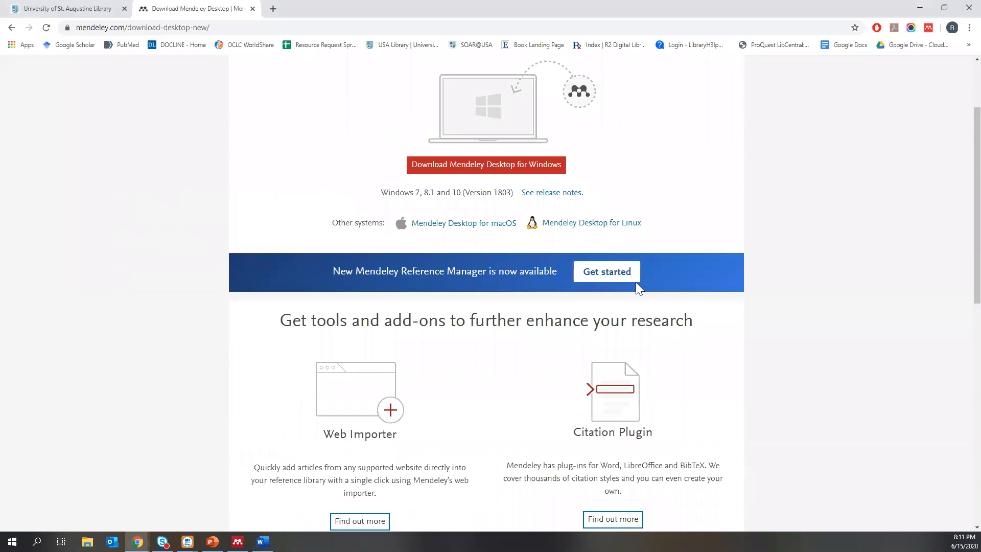
scroll(695, 188, "down", 2)
scroll(717, 322, "up", 4)
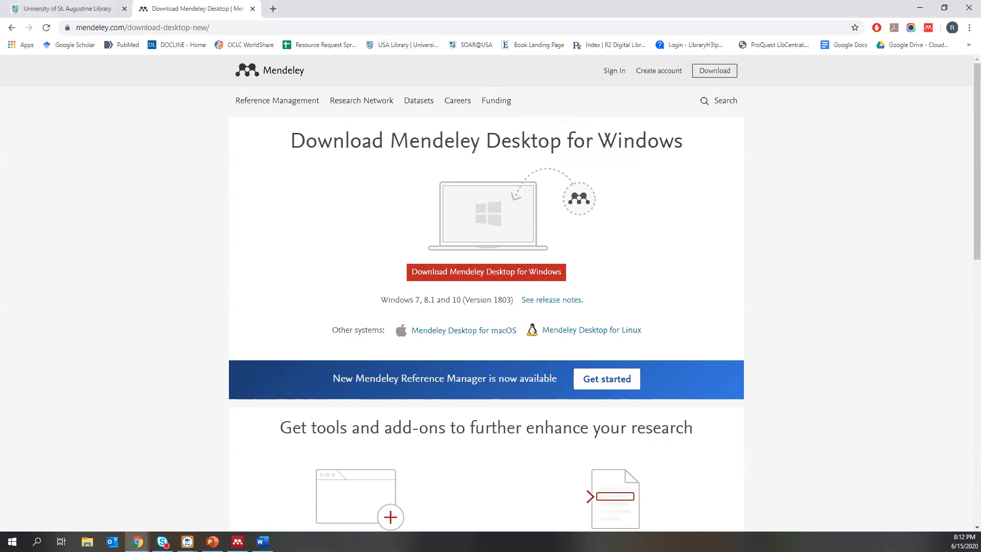
Sign in to the Mendeley account with the prefilled e-mail and saved password
left_click(615, 78)
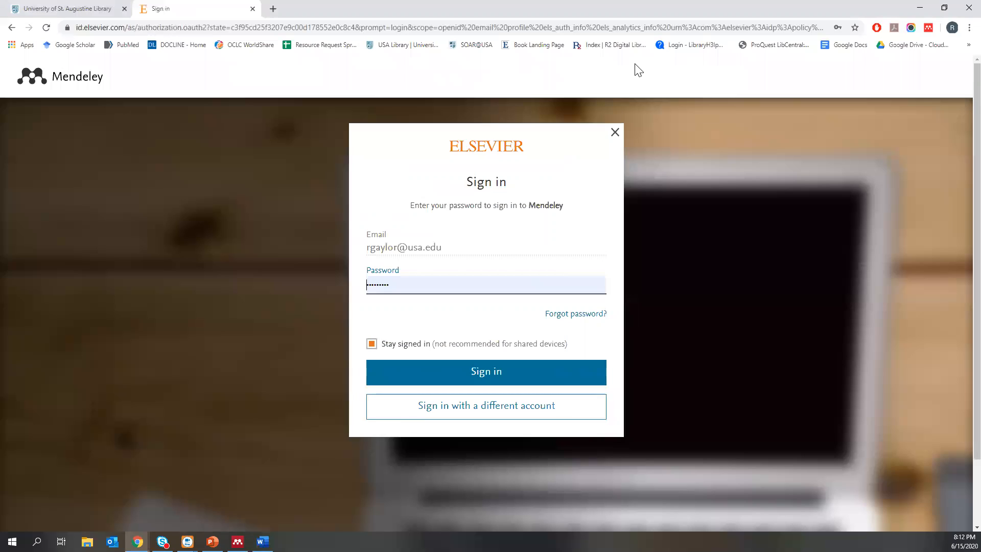
key("Return")
key("Return")
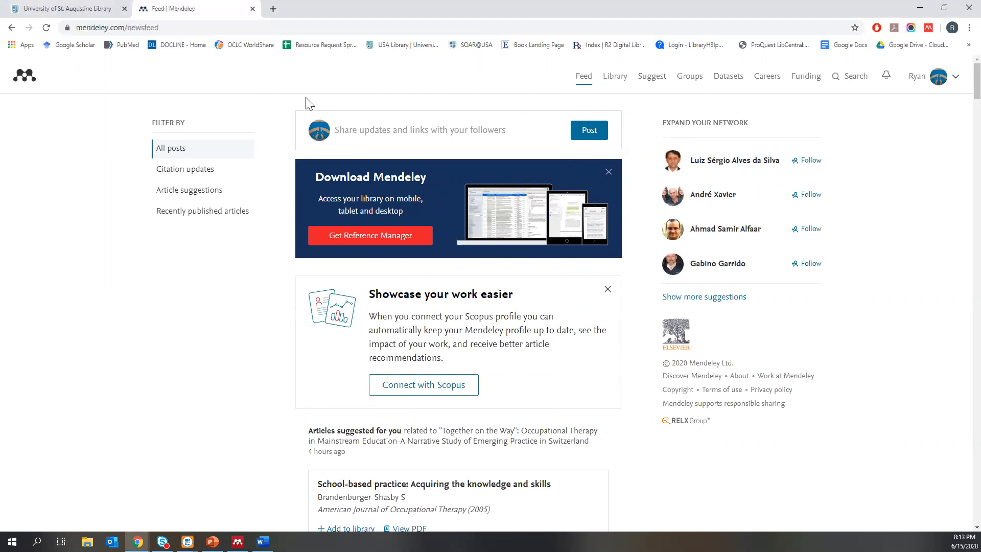
Look through all posts in the news feed, including the suggested articles and people to follow
scroll(306, 99, "down", 5)
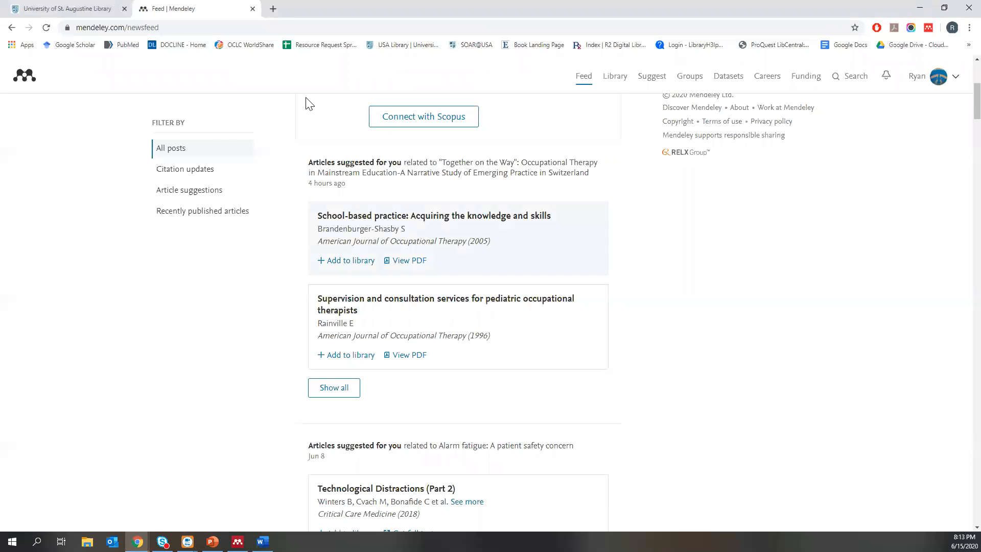
scroll(307, 102, "down", 4)
scroll(307, 103, "up", 10)
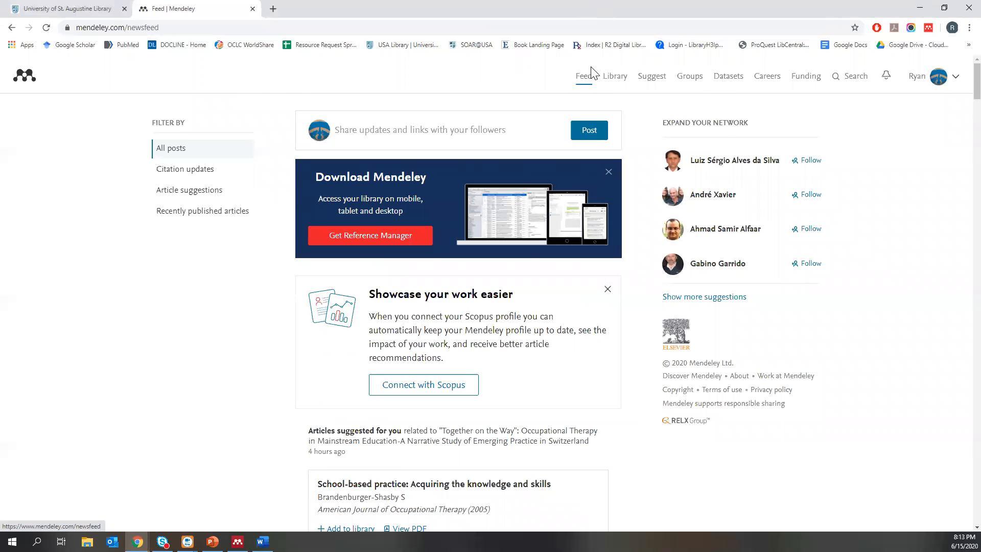
scroll(592, 72, "down", 3)
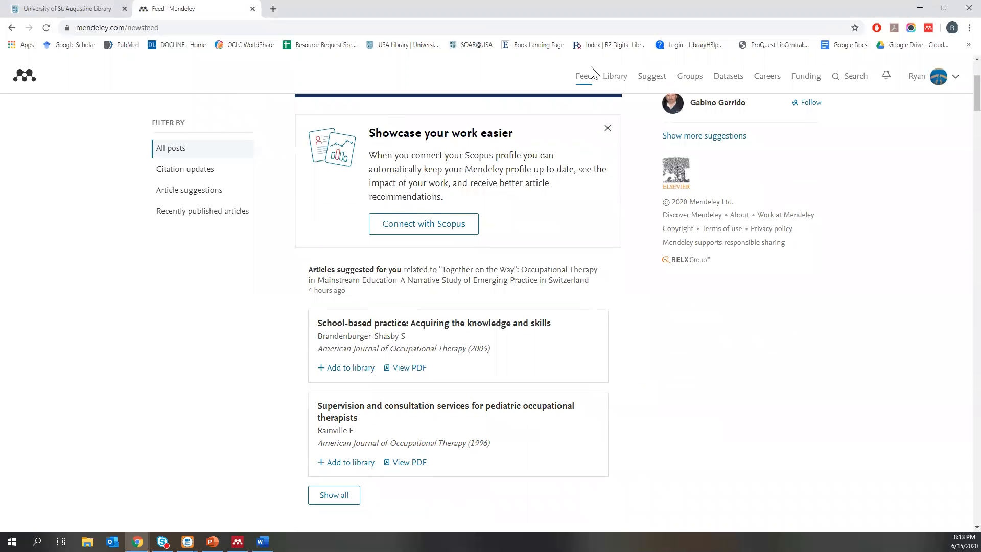
scroll(592, 71, "up", 3)
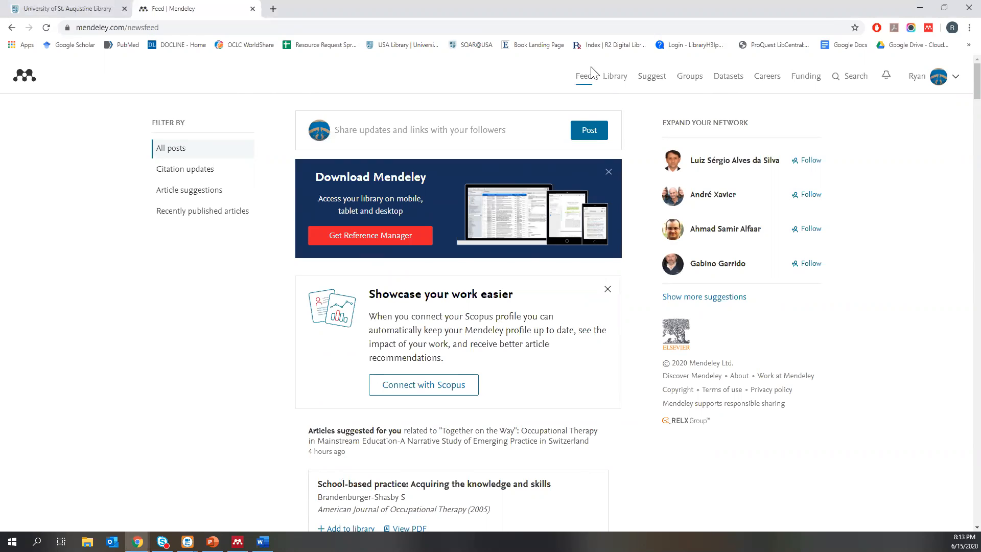
scroll(591, 71, "down", 3)
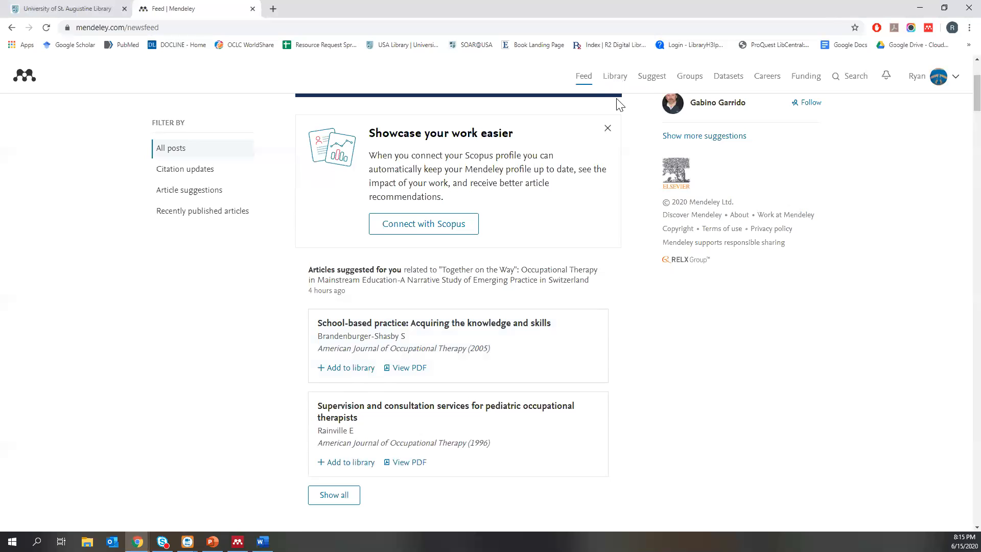
scroll(620, 104, "up", 3)
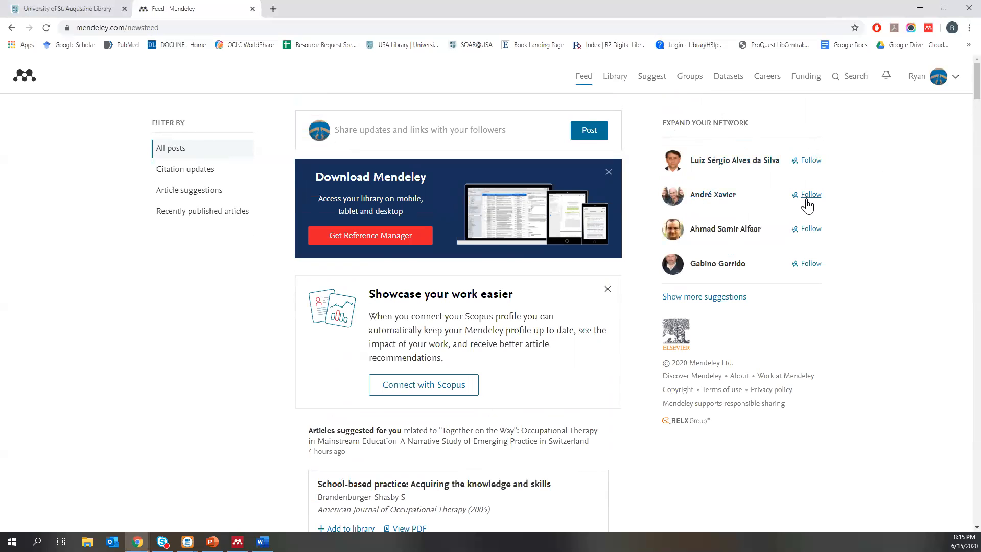
Go through the feed's filters for citation updates, article suggestions and recently published articles
left_click(187, 174)
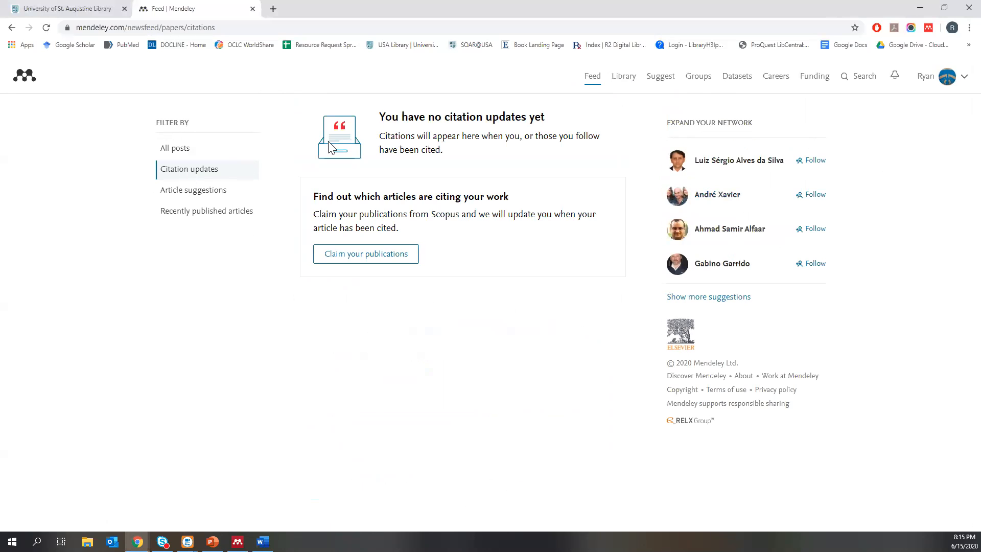
left_click(214, 194)
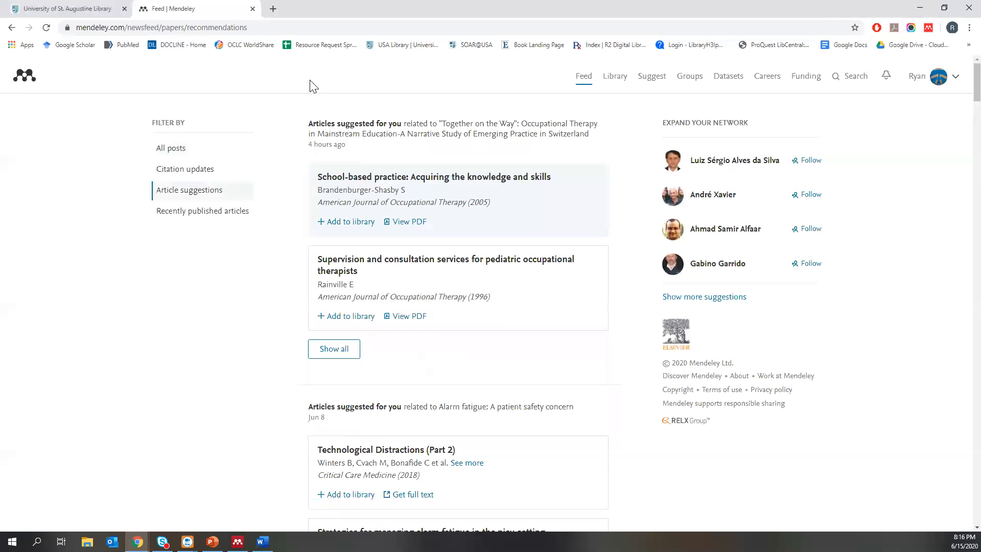
scroll(314, 86, "down", 2)
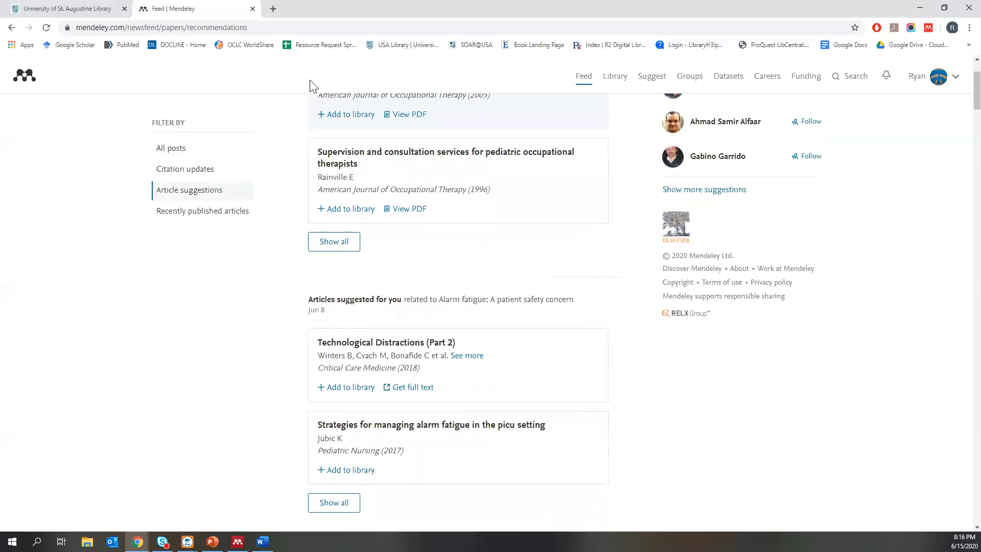
scroll(313, 85, "up", 1)
scroll(314, 86, "up", 1)
scroll(314, 86, "down", 1)
scroll(313, 86, "up", 1)
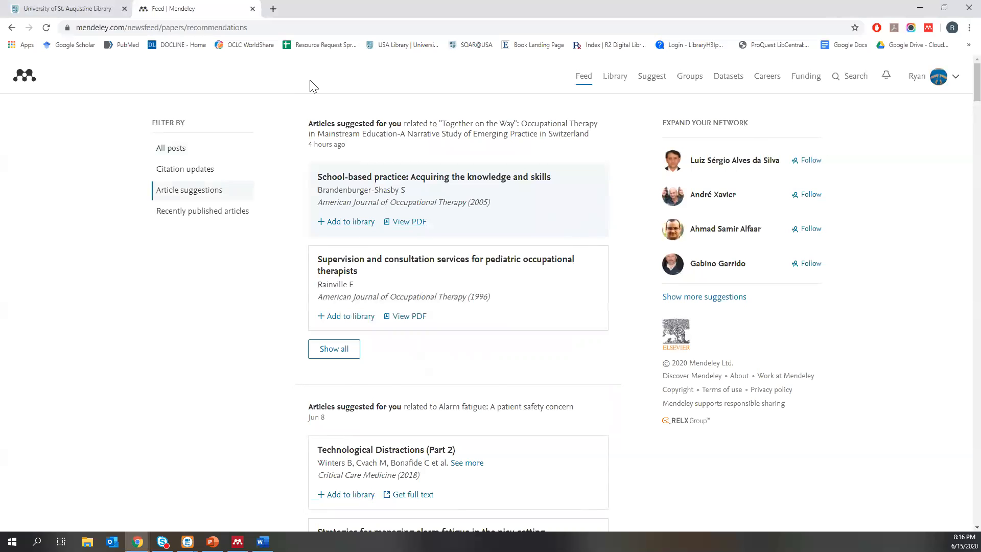
scroll(313, 85, "down", 3)
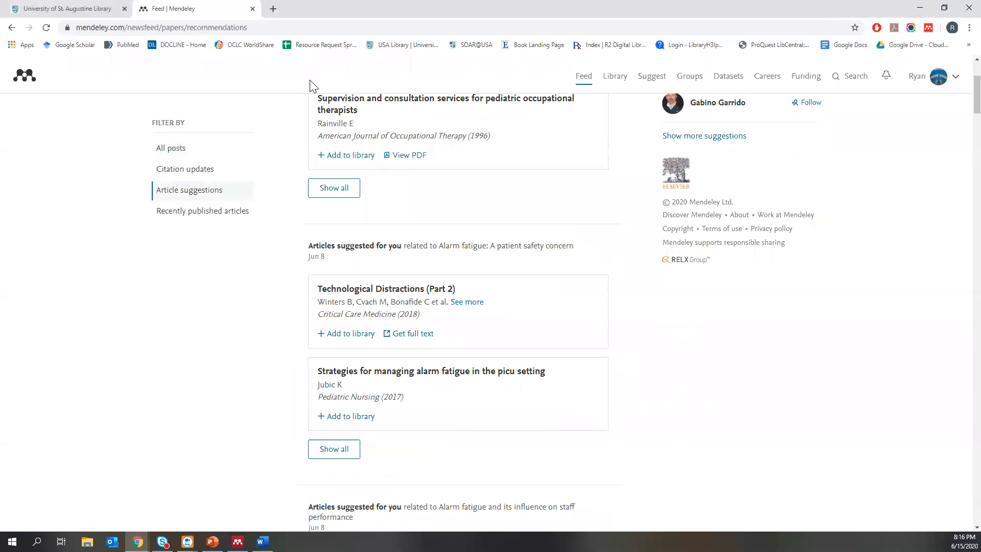
scroll(313, 85, "up", 3)
left_click(185, 218)
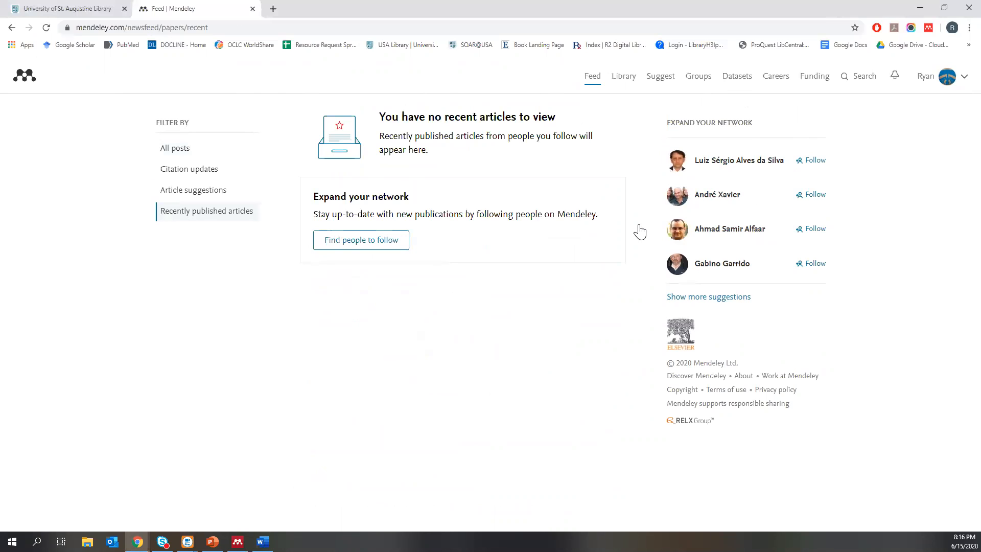
Open the web library and bring up Mendeley Desktop over it to compare the two lists of all documents
left_click(631, 80)
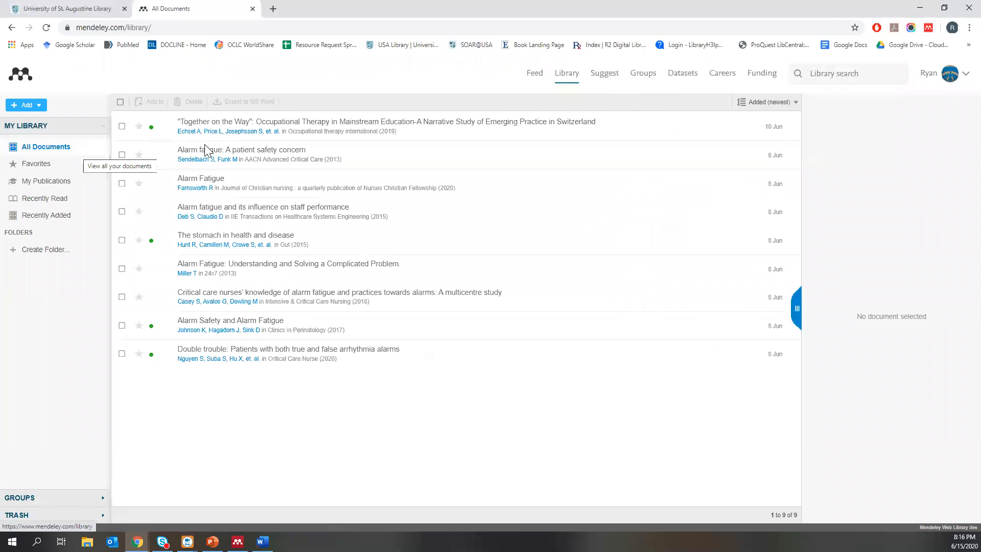
left_click(237, 541)
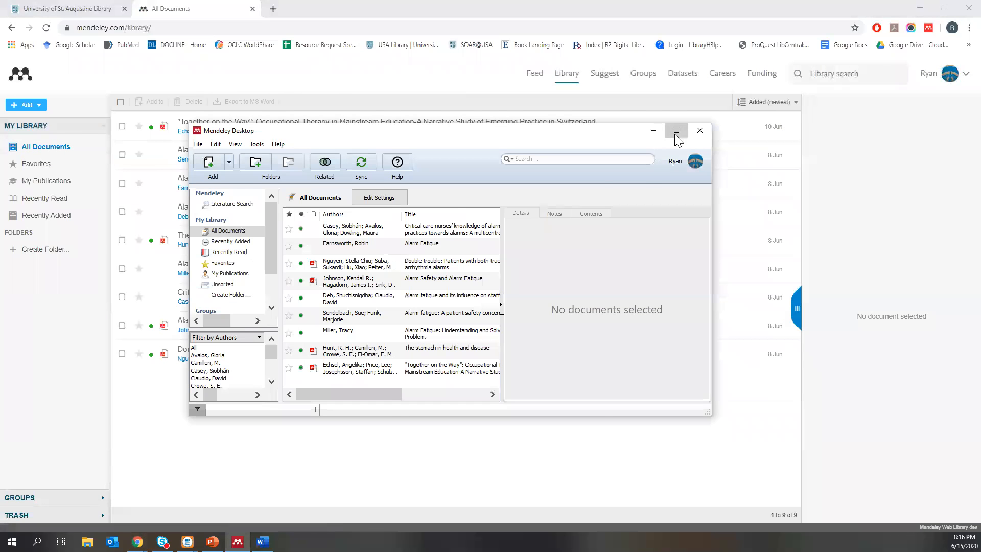
left_click(675, 131)
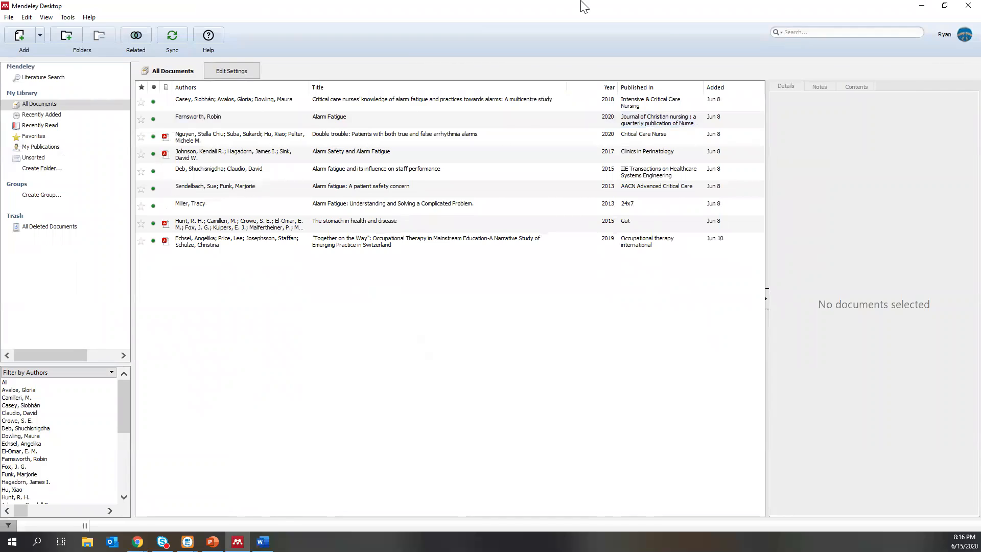
double_click(584, 7)
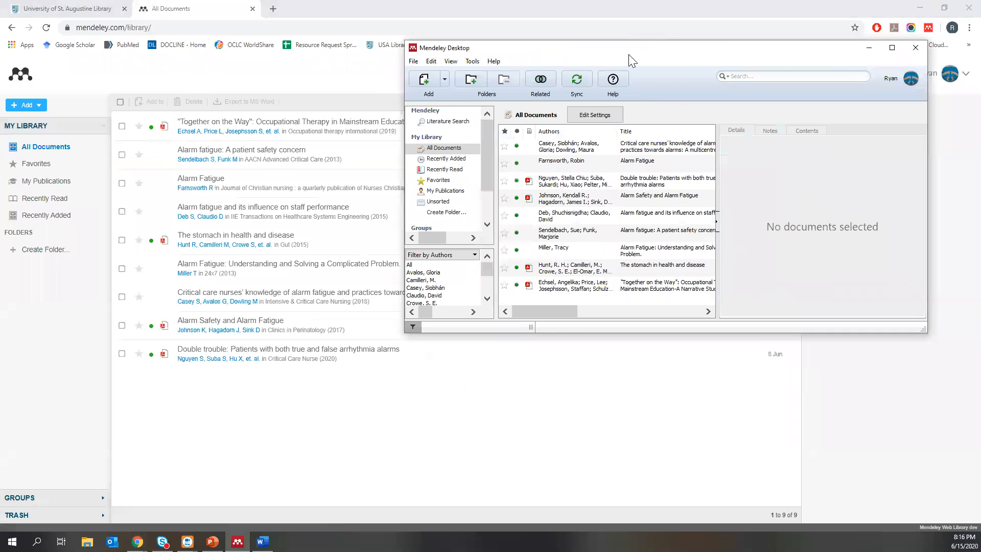
left_click_drag(629, 54, 630, 72)
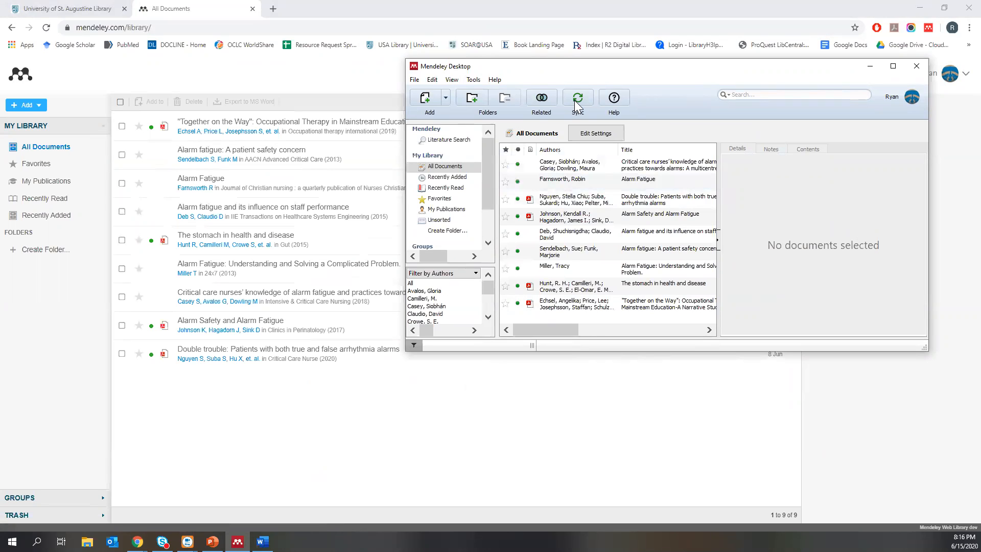
left_click_drag(573, 67, 392, 85)
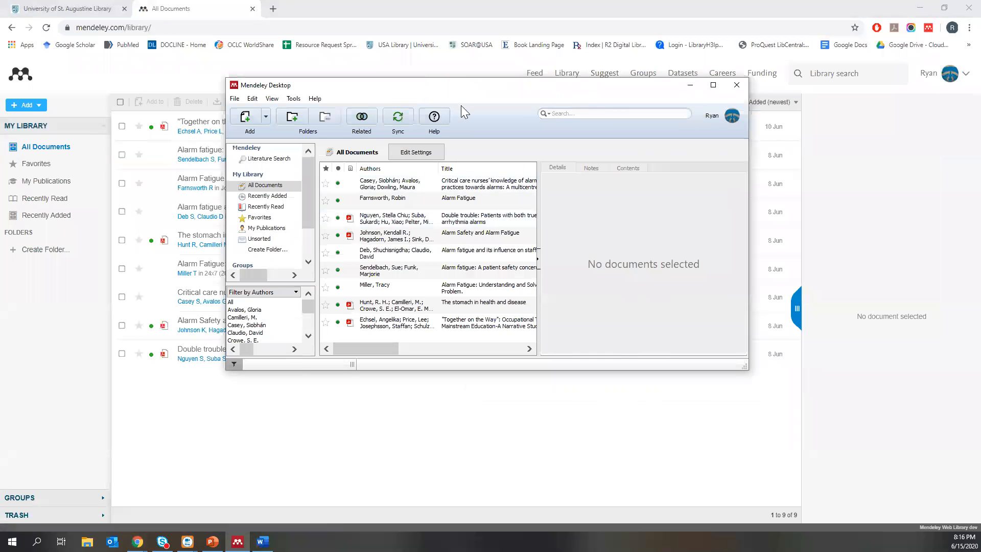
left_click_drag(477, 88, 525, 91)
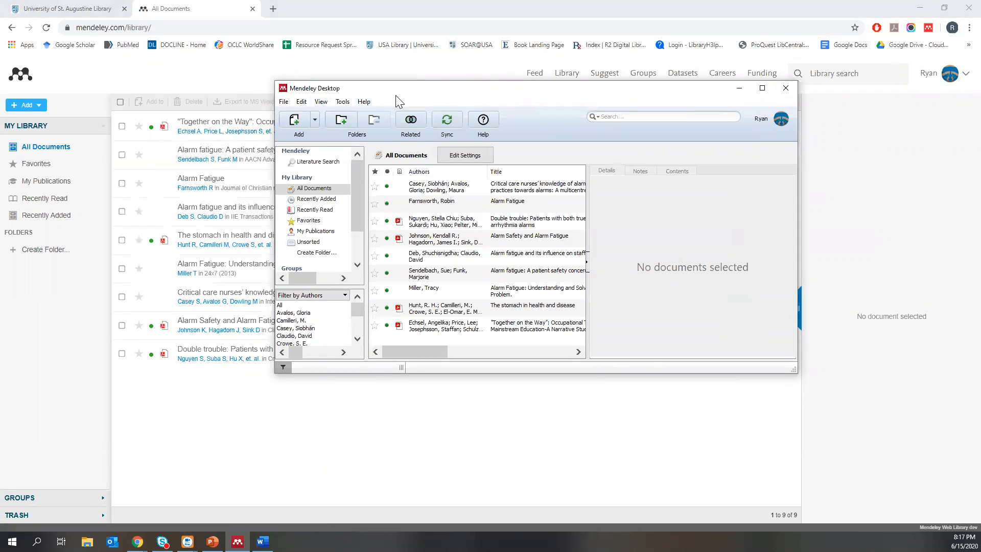
left_click_drag(396, 98, 446, 68)
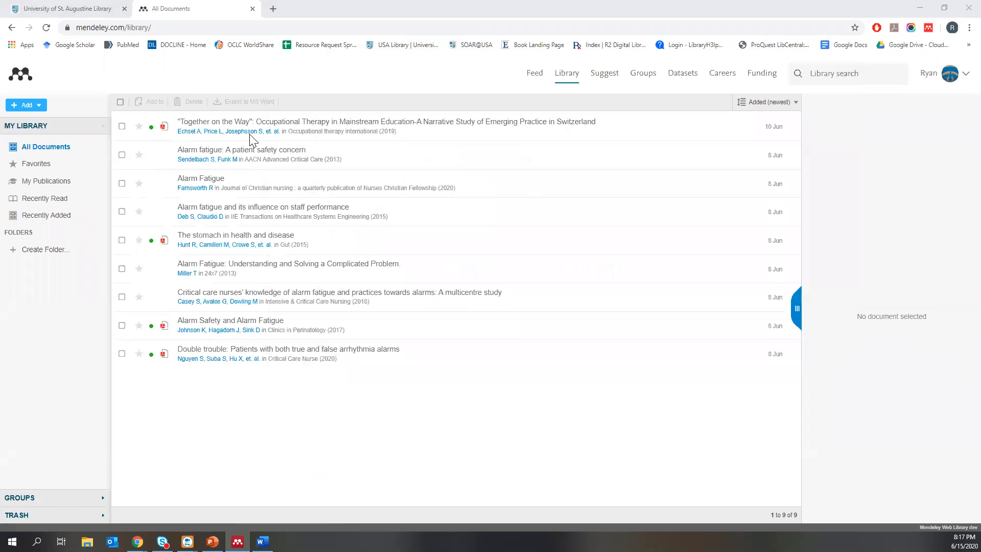
Show the details of the "Together on the Way" article in the web library, then open the Suggest page
left_click(249, 131)
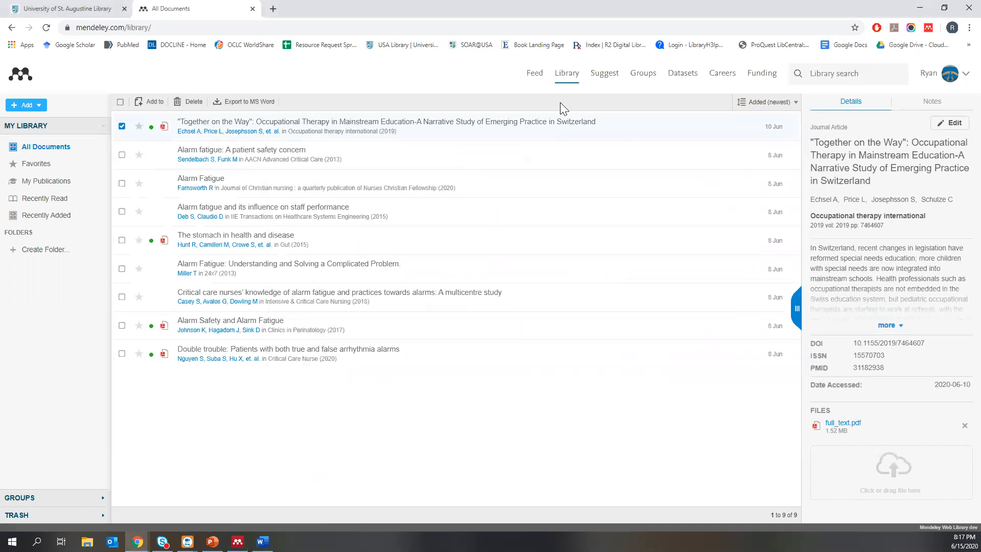
left_click(602, 83)
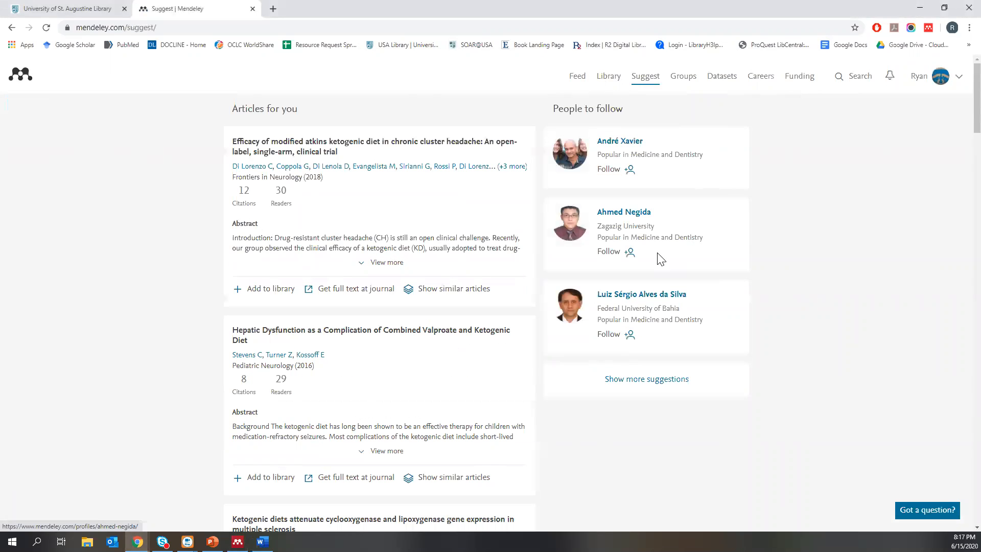
Open the Groups page and look through the list of popular groups
left_click(679, 83)
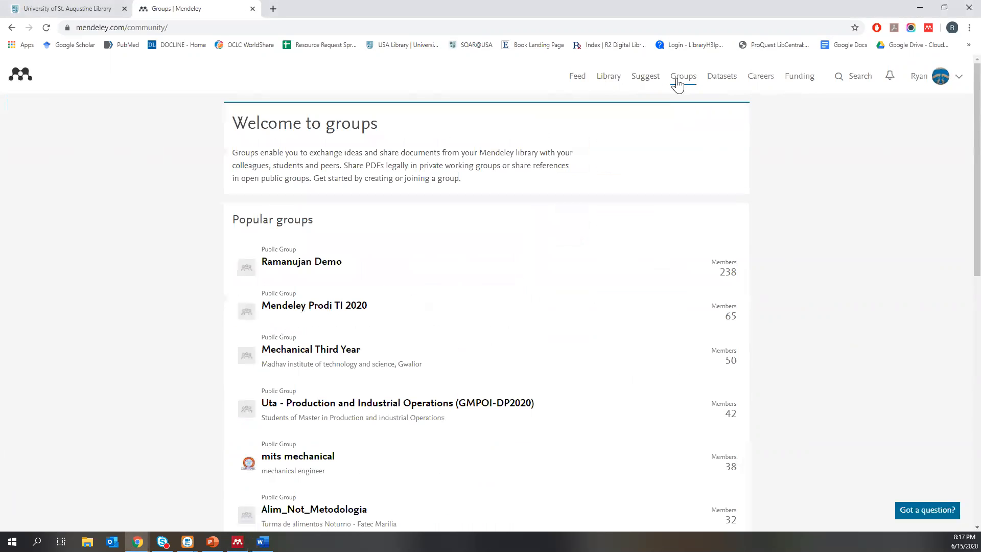
scroll(679, 82, "down", 1)
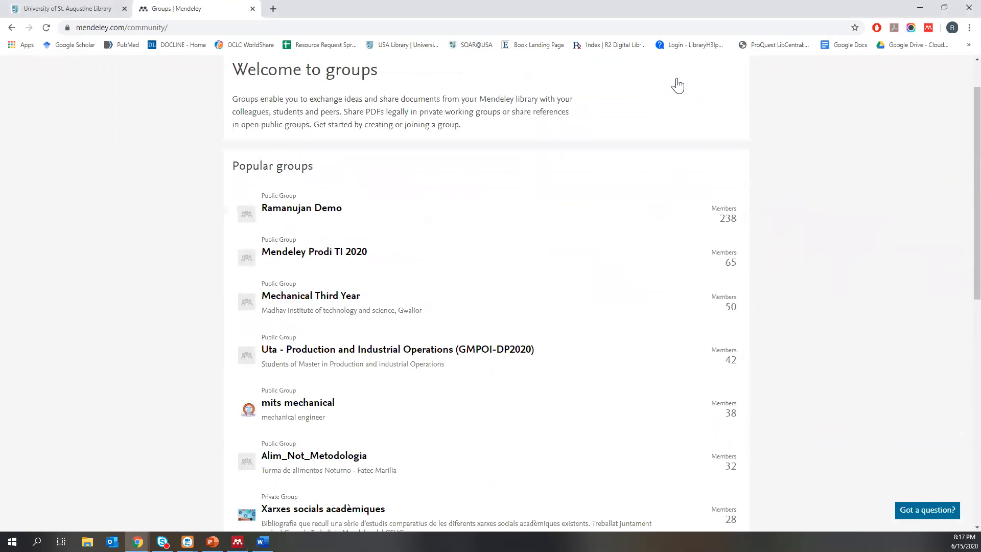
scroll(678, 84, "down", 4)
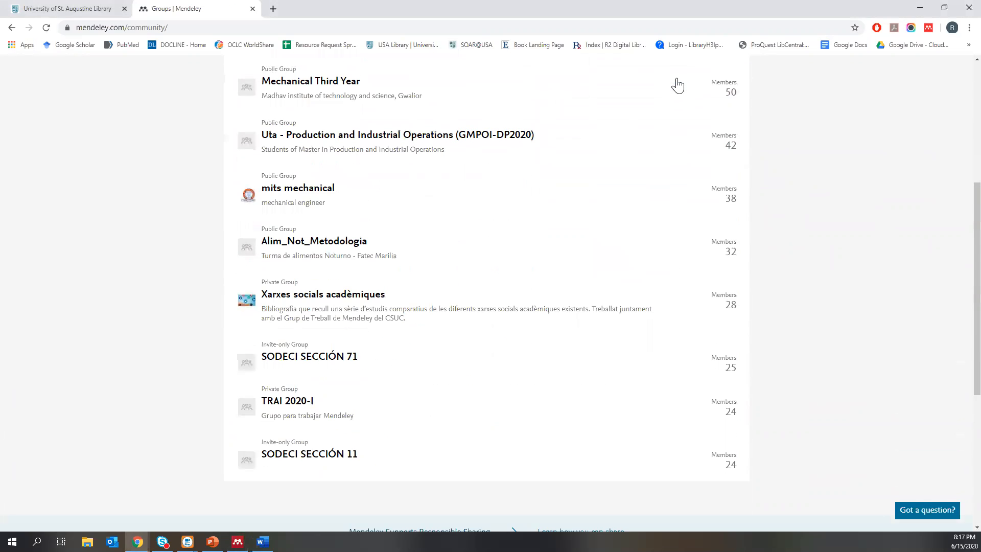
scroll(678, 85, "up", 5)
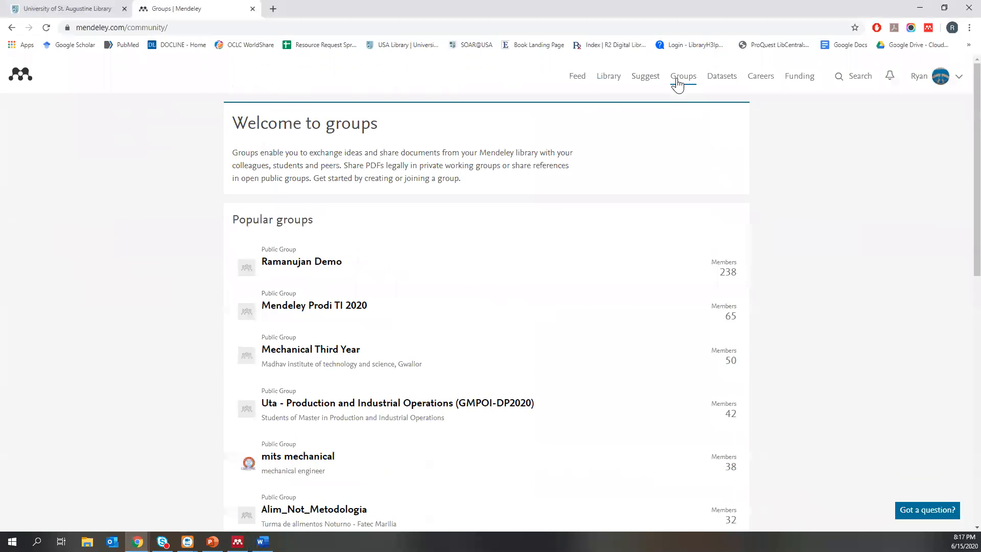
Open the Datasets page and close it again, then open the site search for papers
left_click(718, 87)
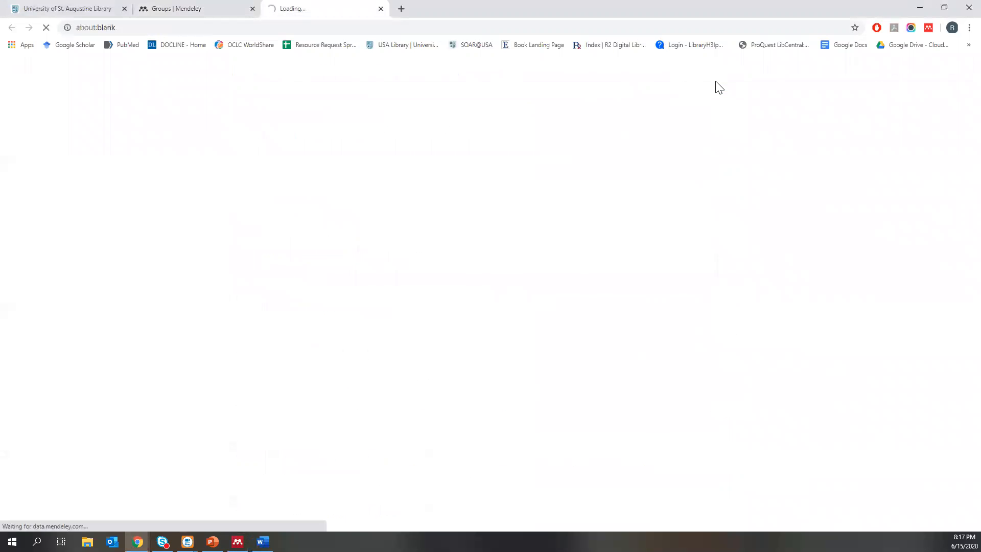
middle_click(346, 11)
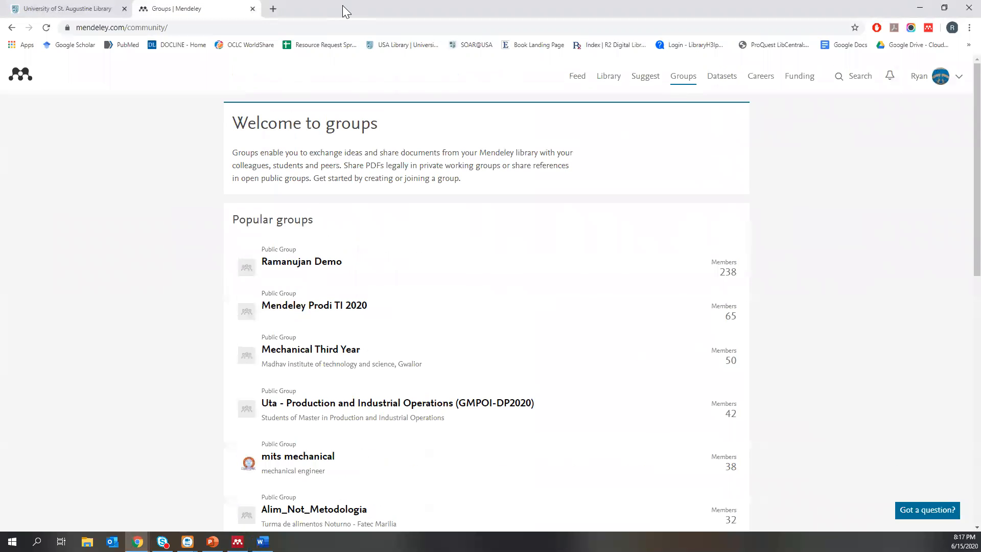
left_click(858, 81)
left_click(312, 135)
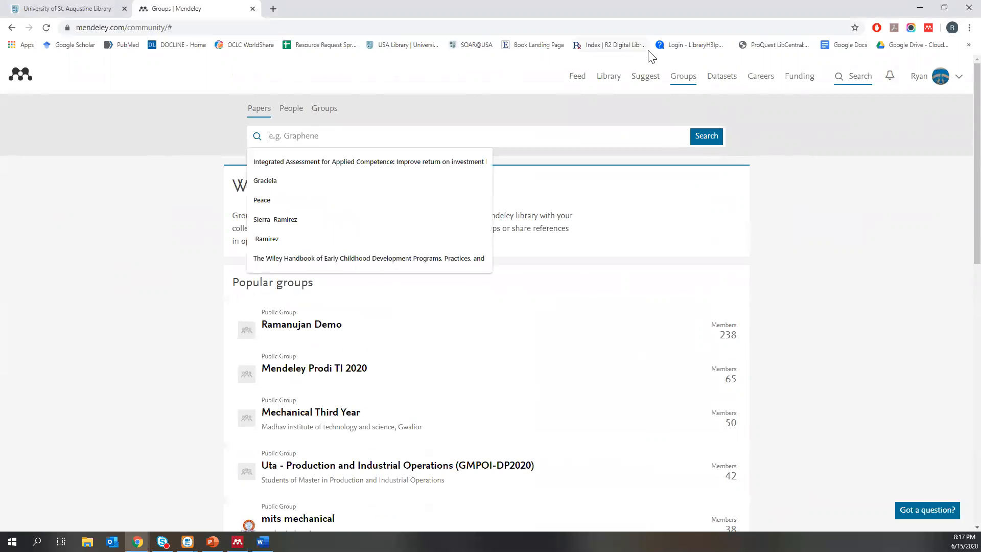
Return to the Feed page and look through the posts with suggested articles
left_click(591, 67)
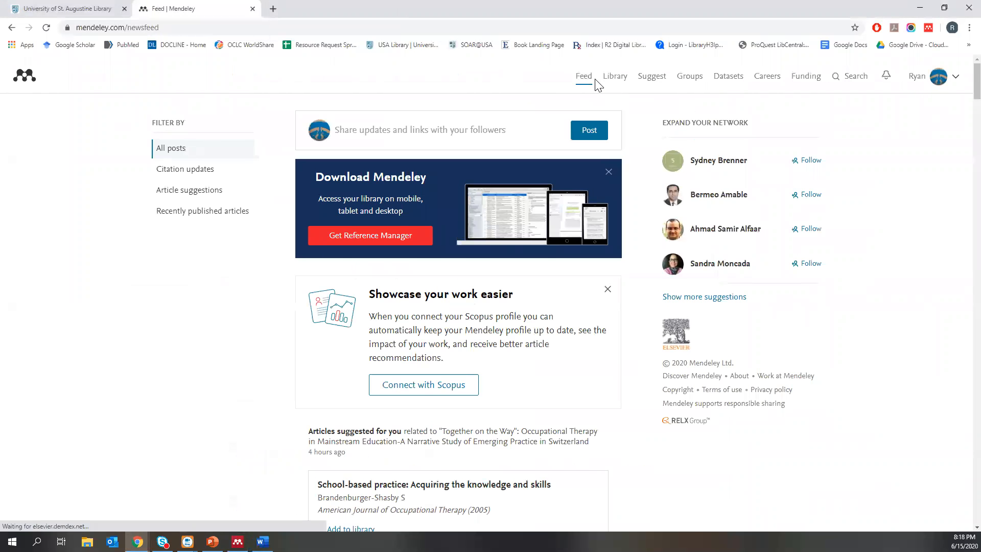
scroll(598, 84, "down", 3)
scroll(597, 84, "up", 2)
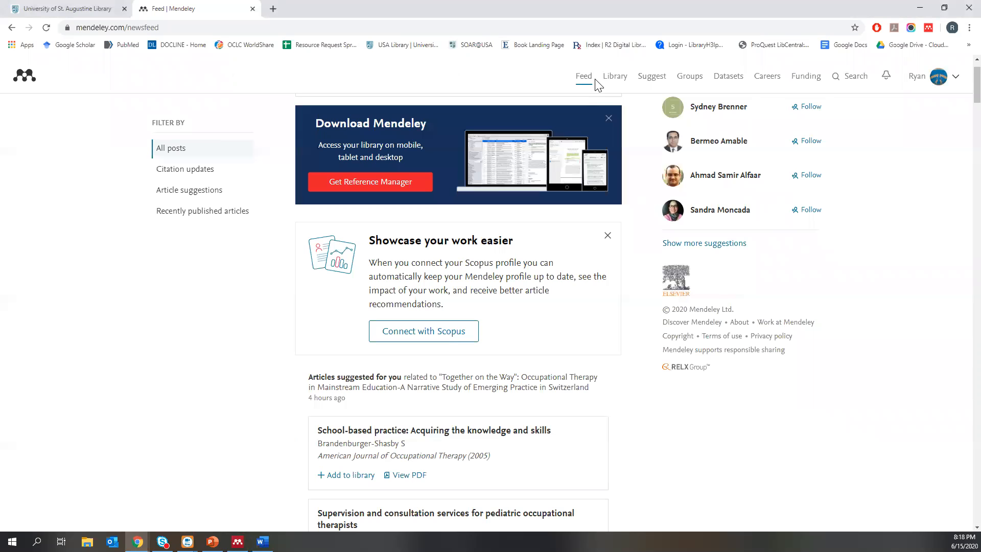
scroll(598, 85, "down", 3)
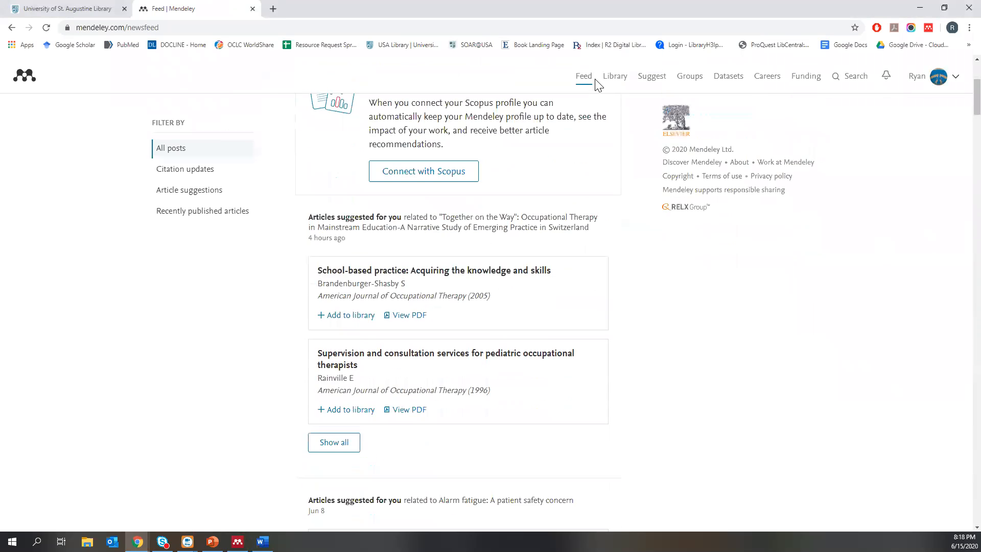
scroll(597, 85, "down", 1)
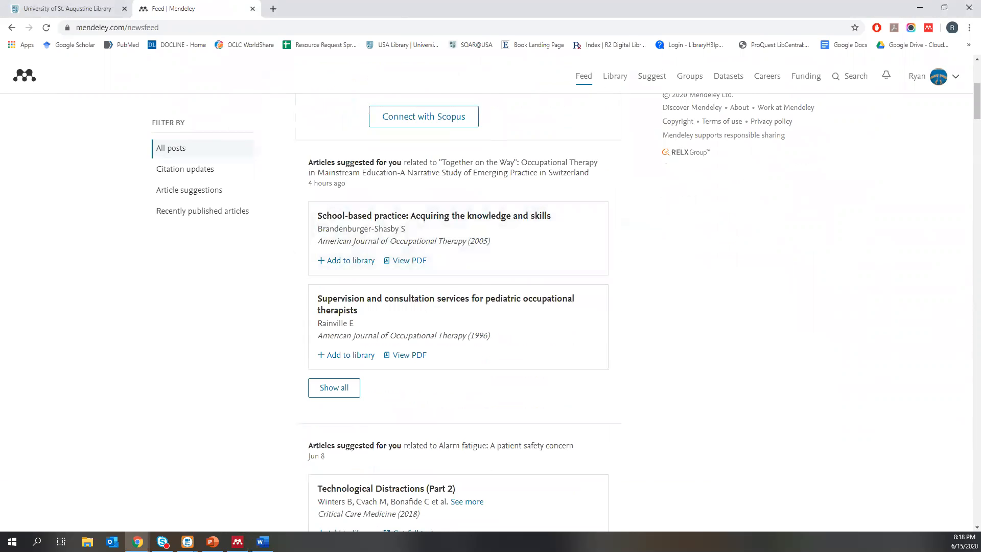
Switch to Mendeley Desktop, look through its available commands such as Tools and Edit, and leave the window maximized
left_click(730, 68)
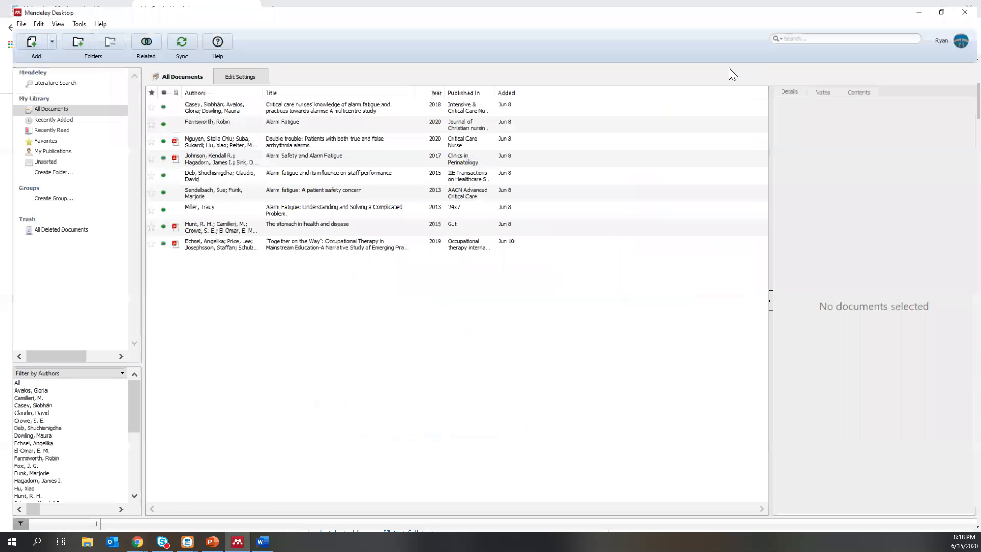
left_click(9, 17)
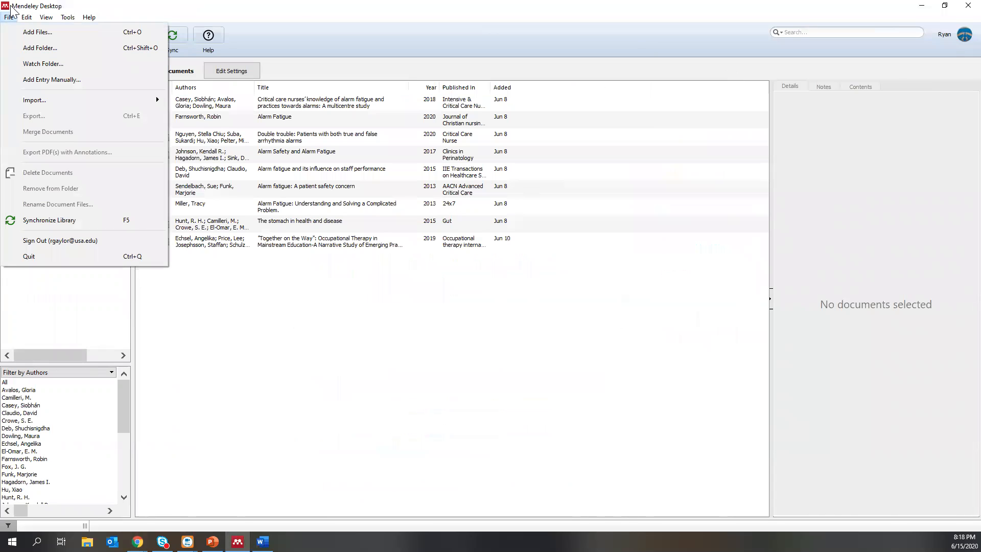
key("Right")
key("Right")
key("Right")
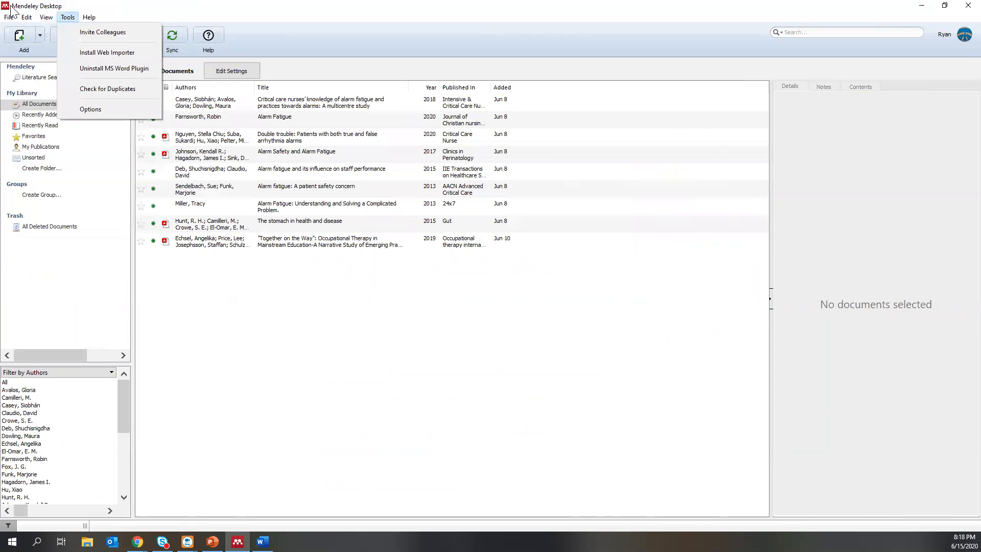
key("Right")
key("Right")
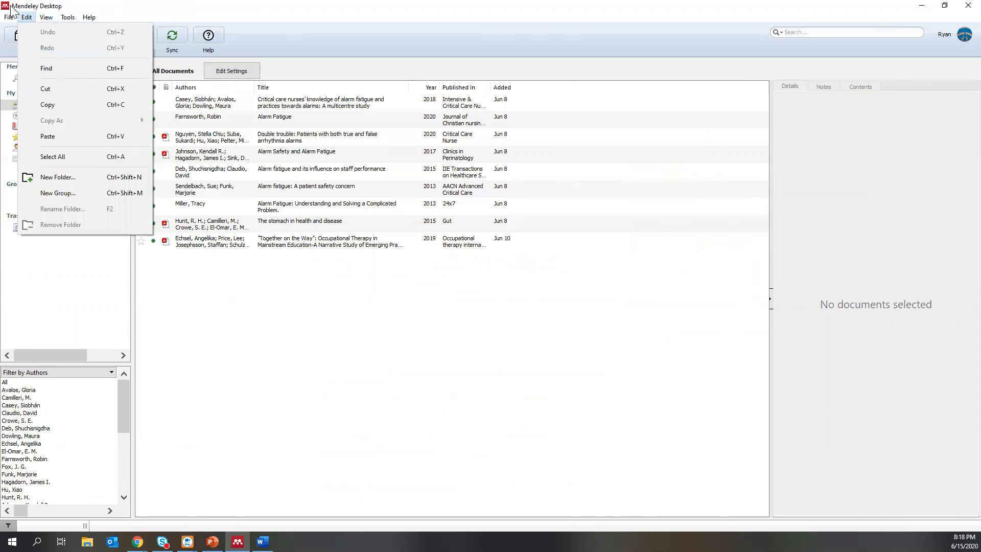
key("Escape")
double_click(137, 9)
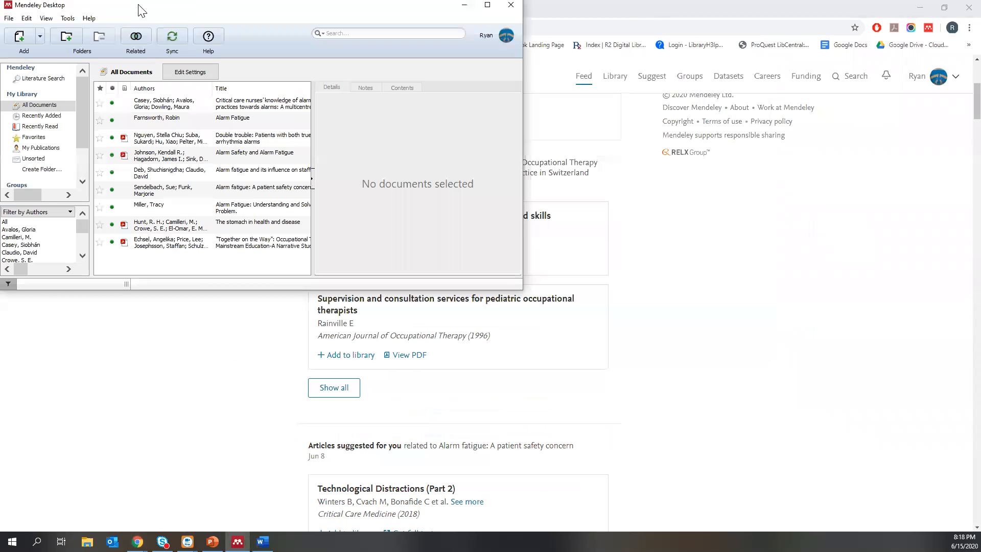
key("super+Up")
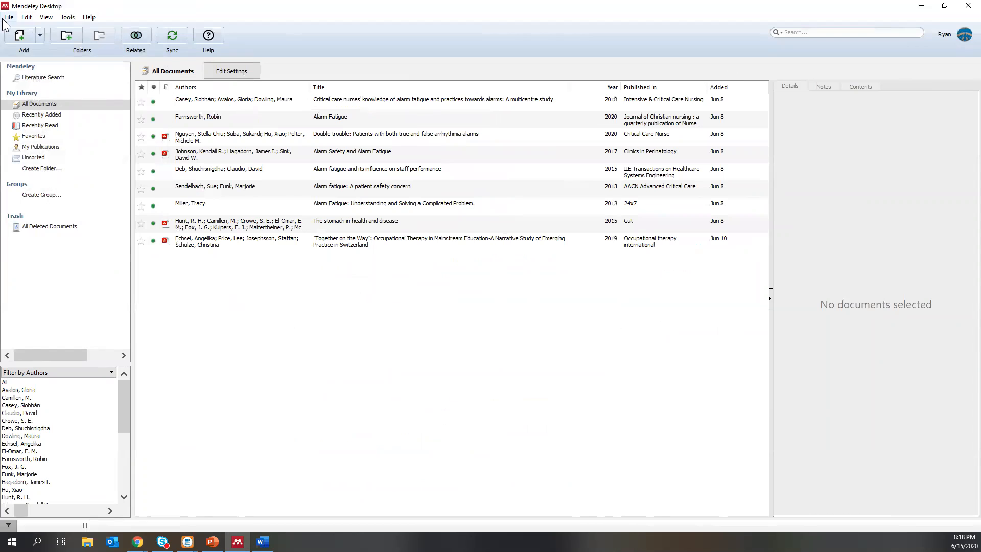
Open the account's web profile from Mendeley Desktop, then restore and minimize the Desktop window to uncover the profile page
left_click(792, 32)
left_click(964, 35)
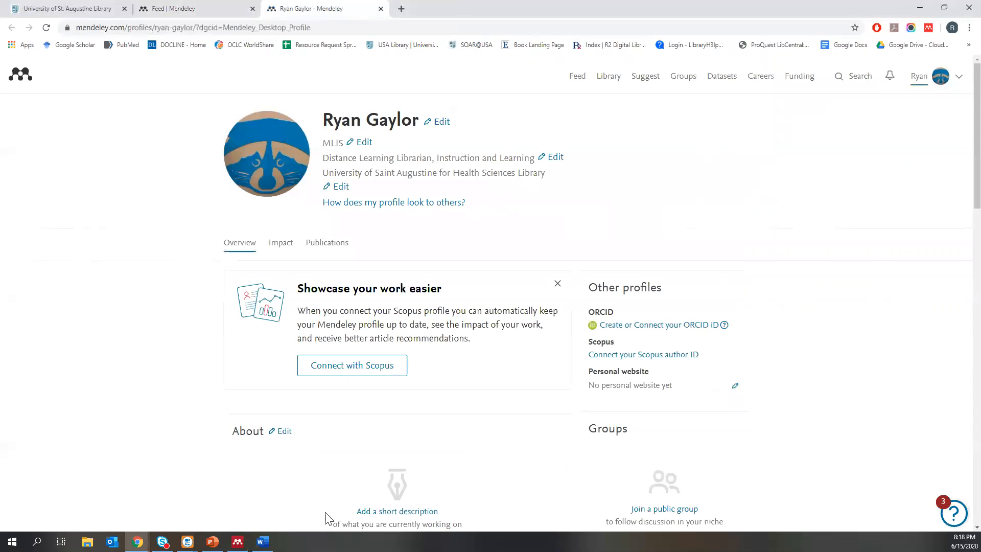
left_click(237, 541)
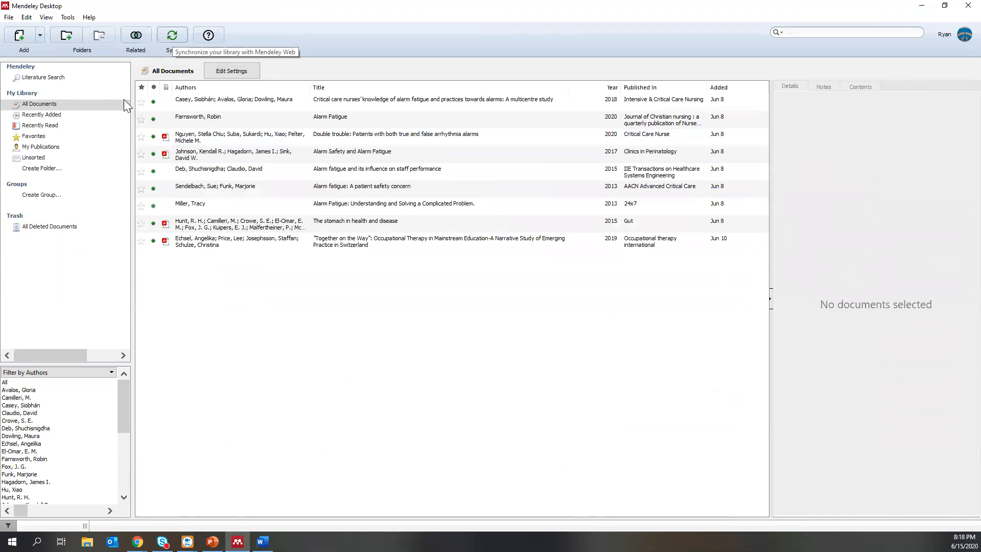
double_click(638, 13)
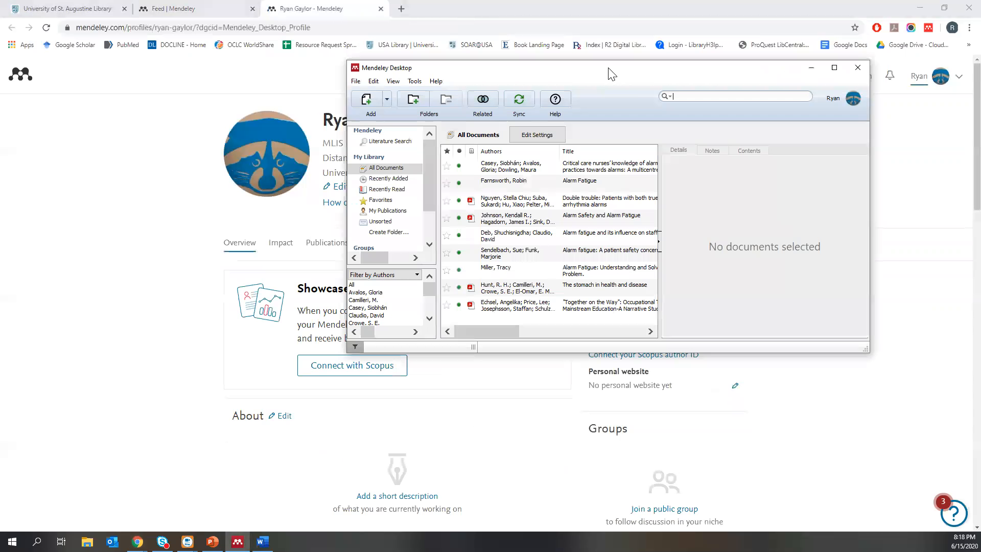
left_click(810, 68)
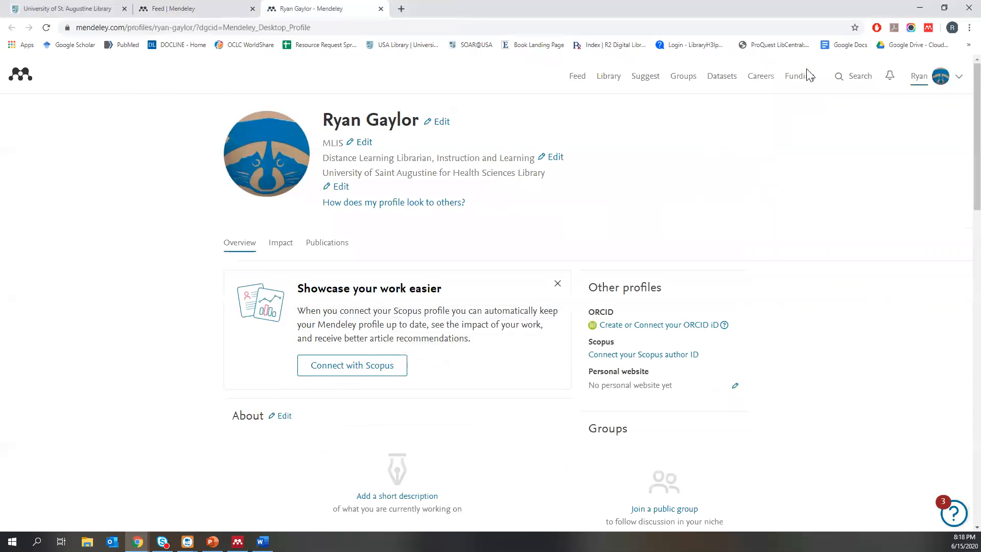
Look through the profile page, from other profiles and research interests down to publications, professional experience and education
scroll(670, 200, "down", 3)
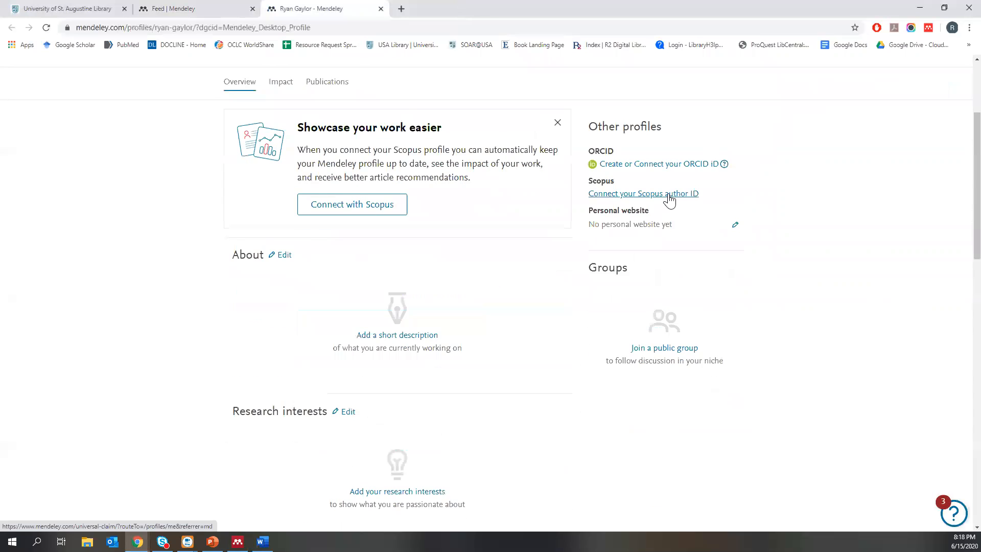
scroll(670, 199, "up", 3)
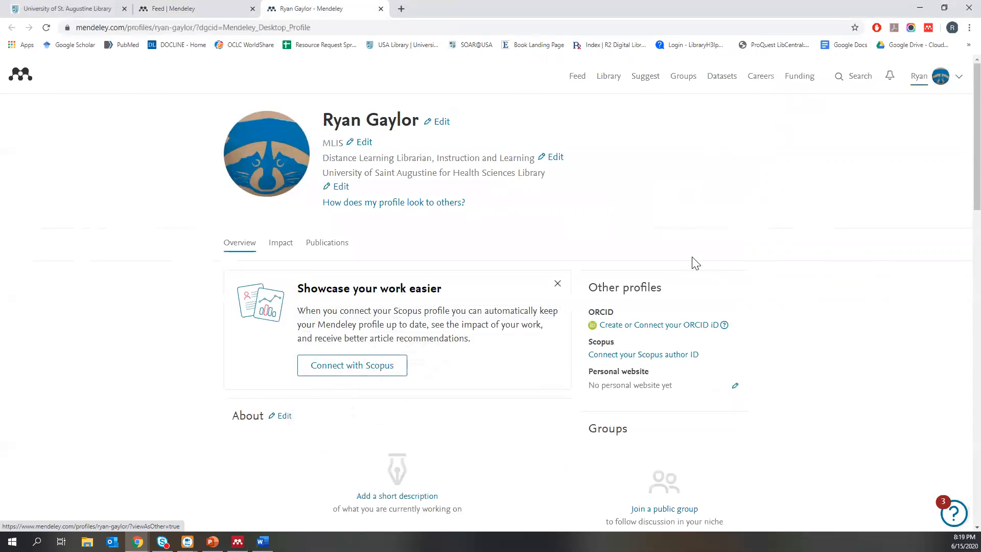
scroll(321, 216, "down", 3)
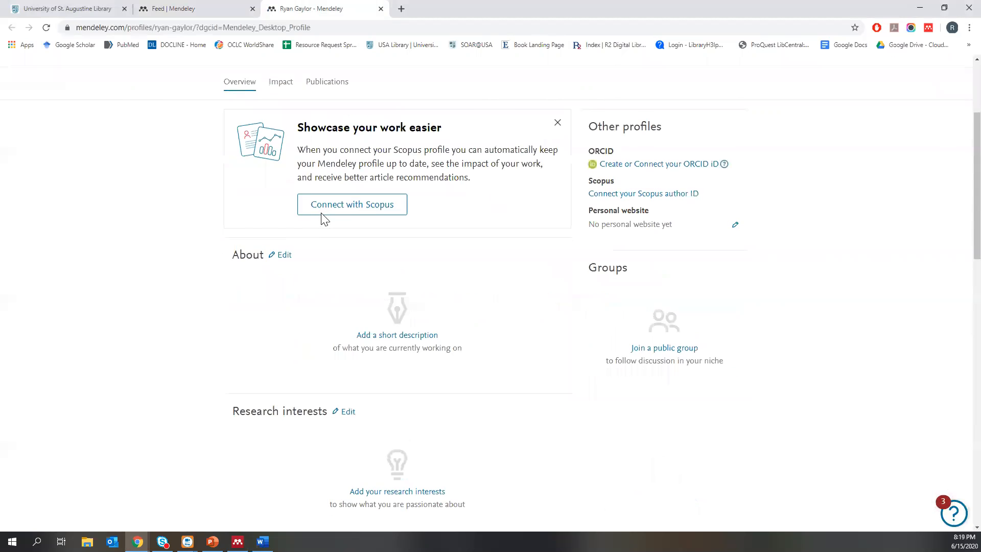
scroll(322, 217, "down", 1)
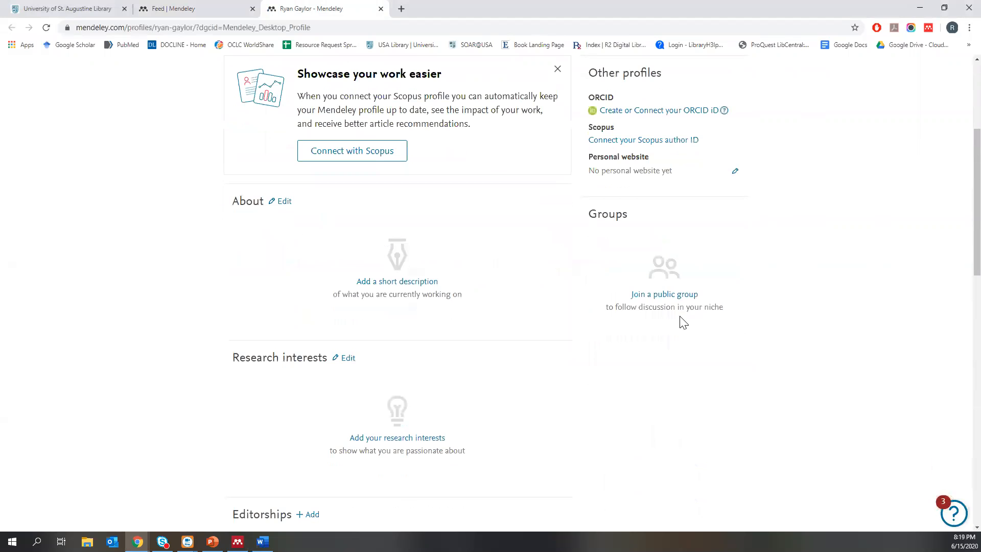
scroll(649, 275, "down", 2)
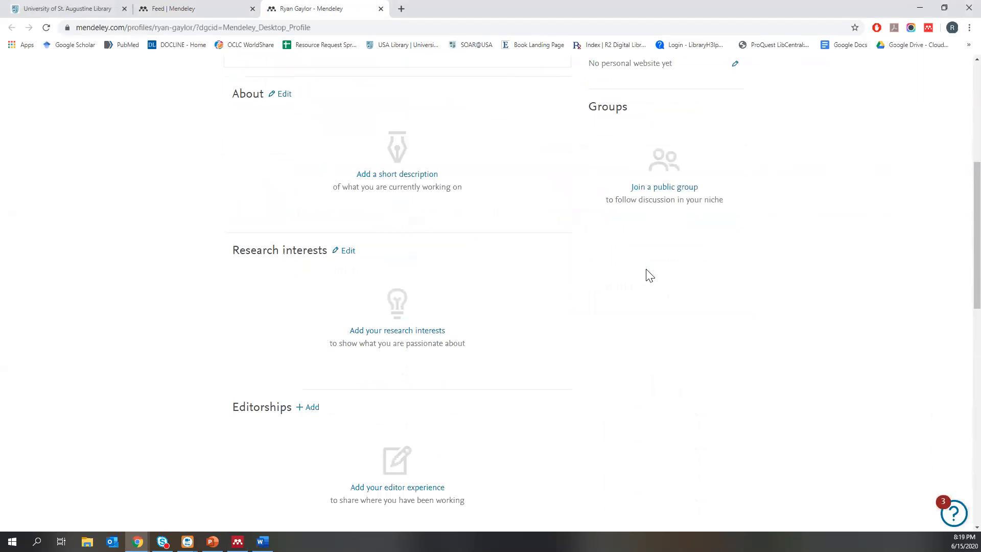
scroll(649, 275, "down", 9)
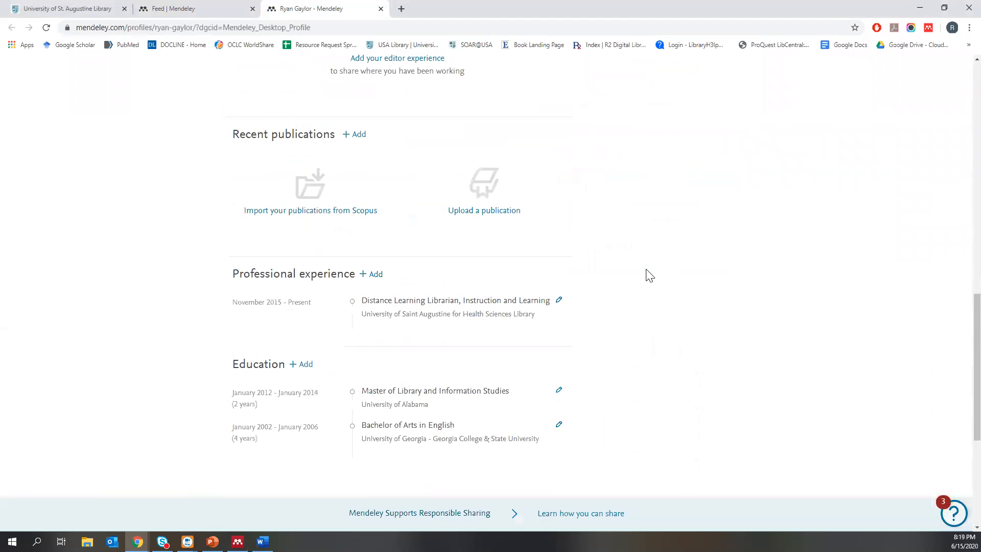
scroll(648, 274, "up", 12)
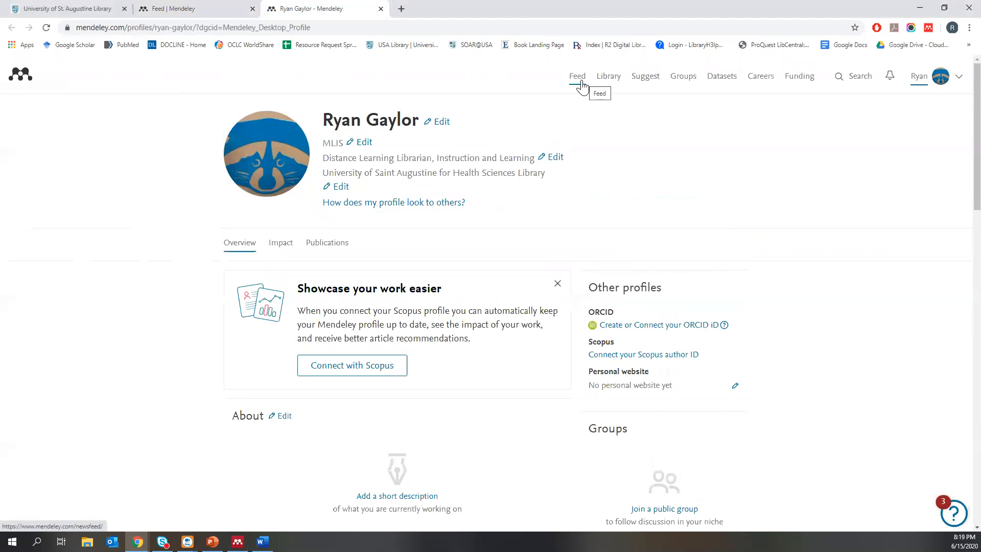
Check the account options, then open the web library and show the details of the "Together on the Way" article
left_click(960, 77)
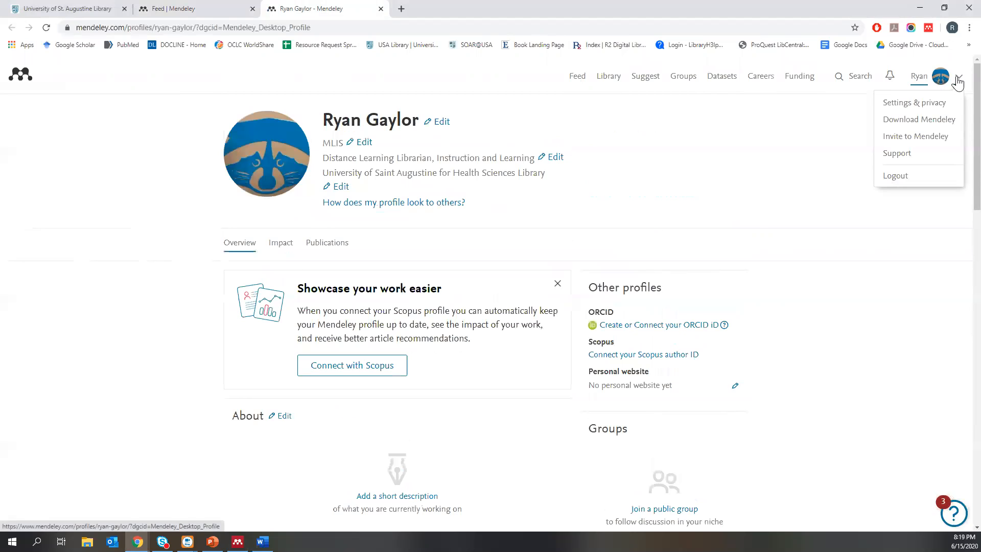
left_click(604, 87)
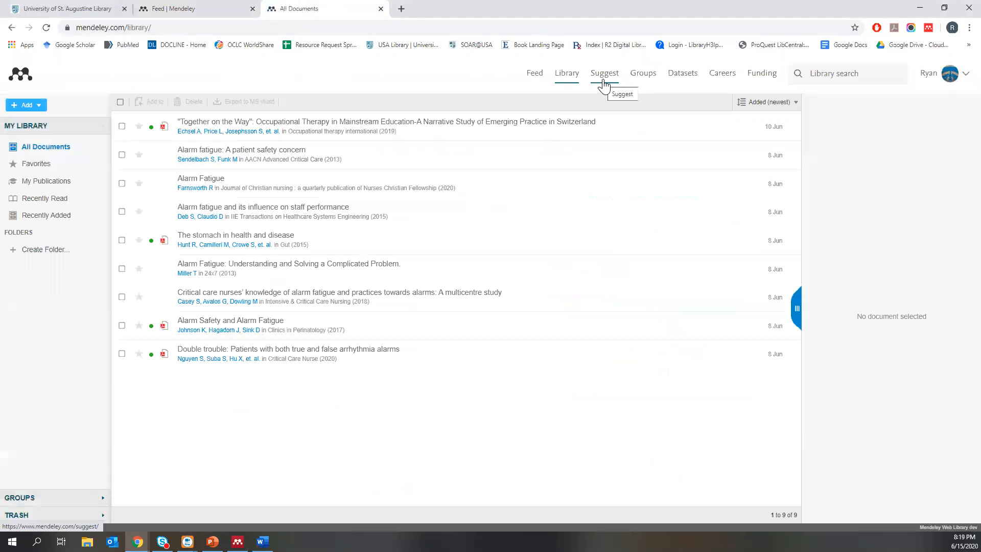
left_click(256, 122)
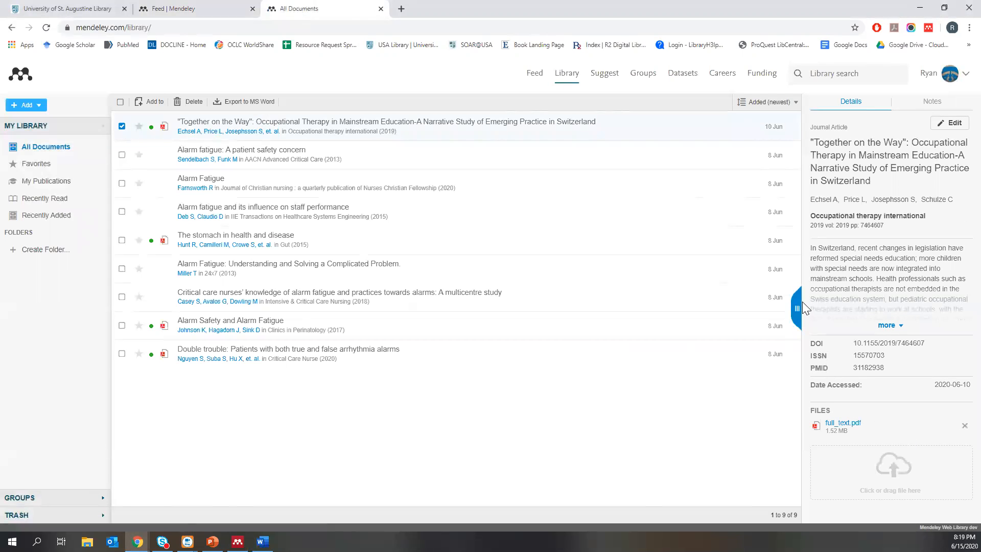
left_click_drag(799, 305, 759, 307)
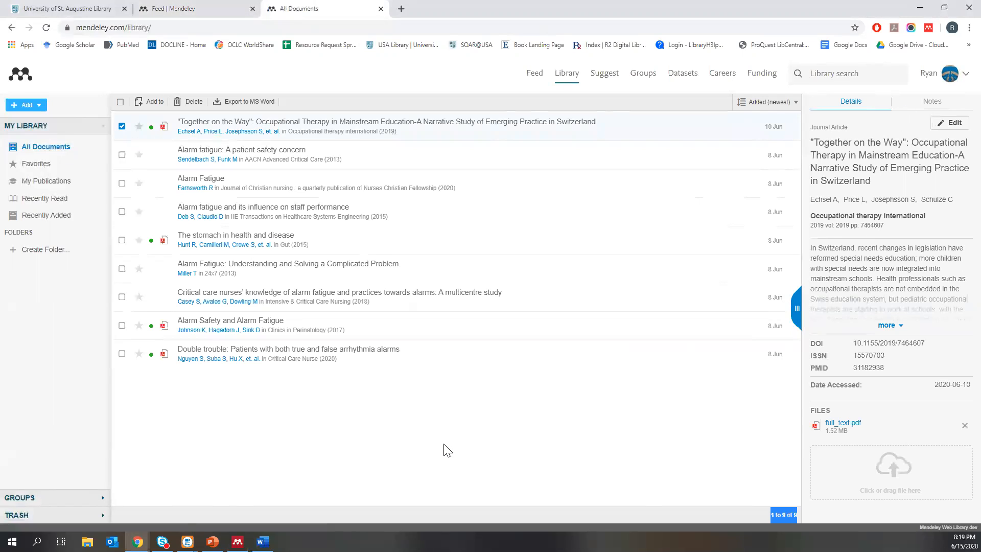
Compare Mendeley Desktop with the web library by bringing it up over the browser, then maximize the Desktop window
left_click(238, 541)
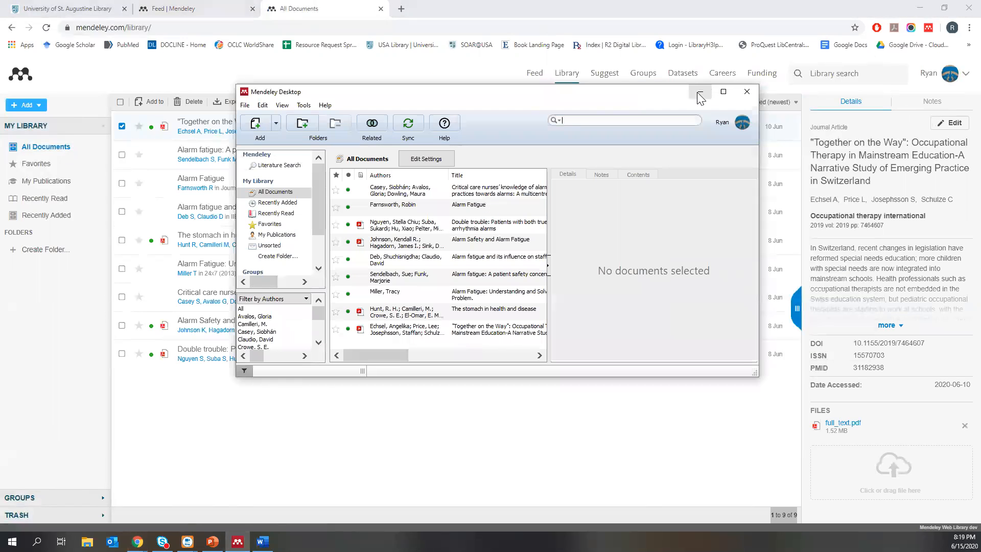
left_click(700, 94)
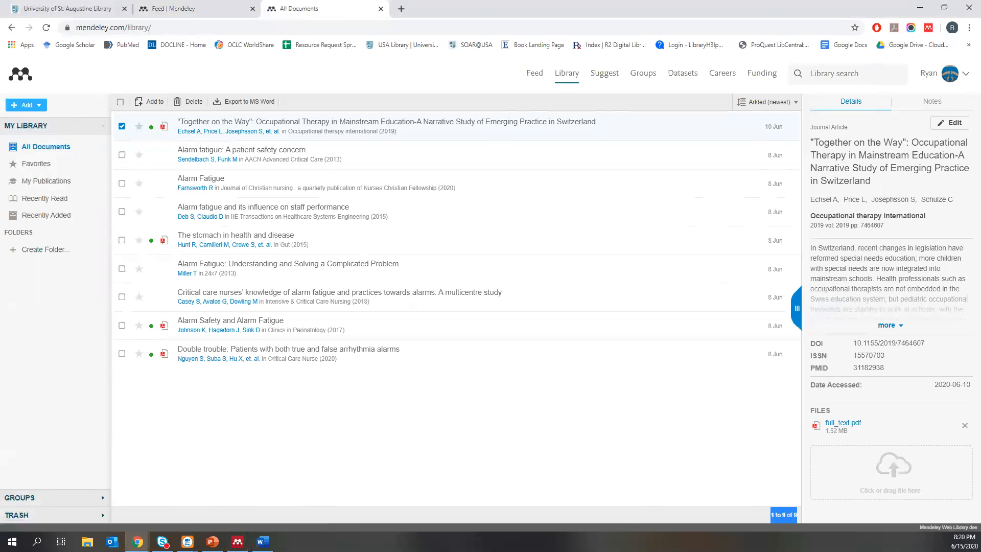
left_click(237, 541)
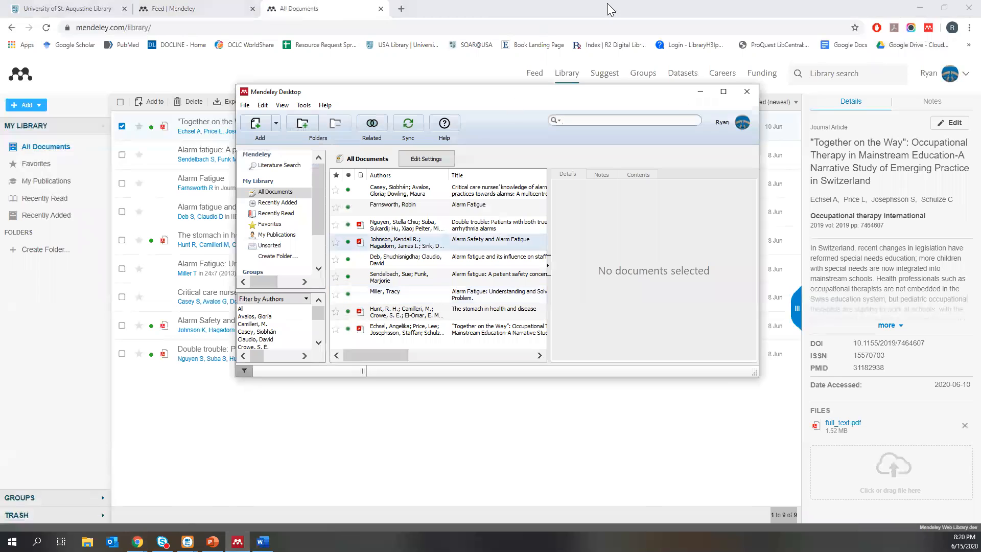
left_click(723, 92)
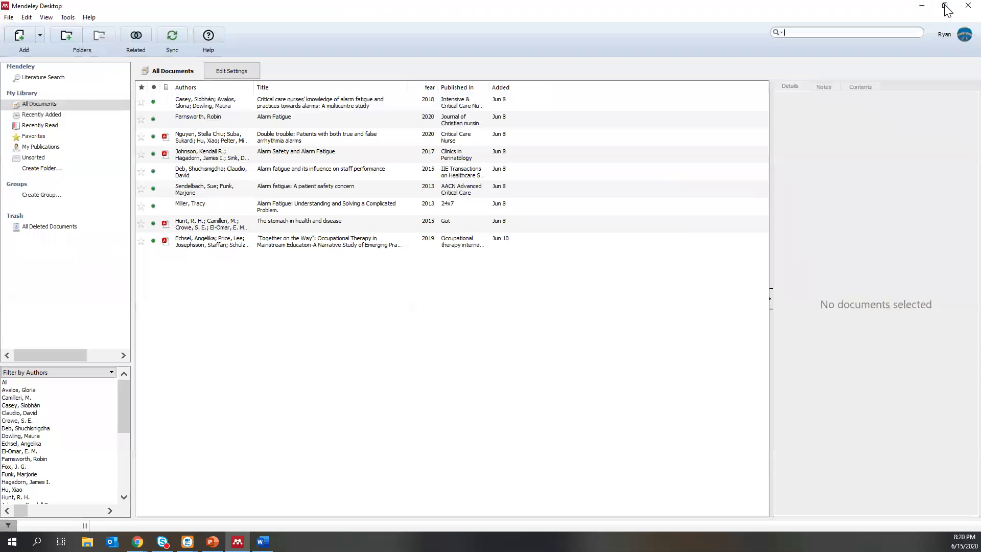
Examine the details and notes of the "Critical care nurses' knowledge of alarm fatigue" article, then the details of the 2020 "Alarm Fatigue" article
left_click(292, 98)
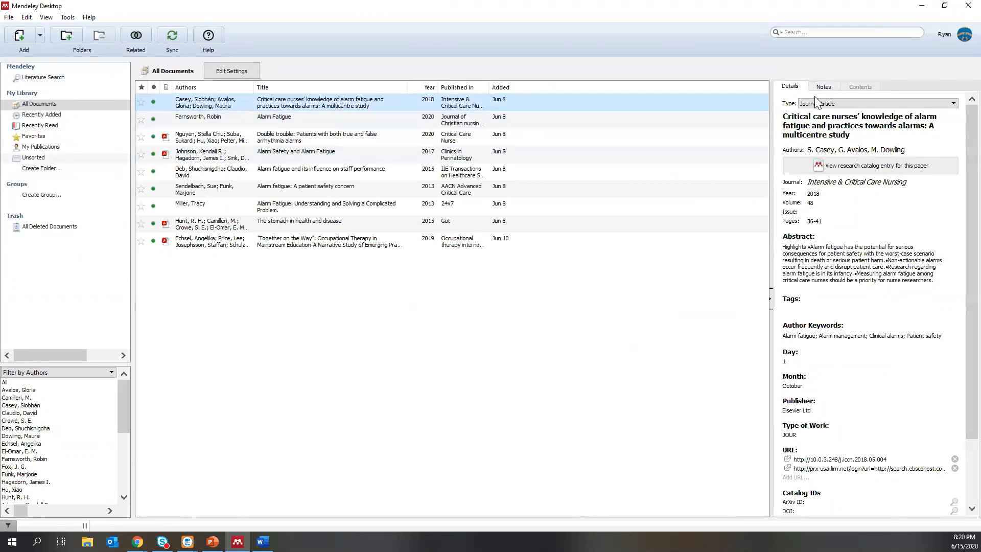
left_click(825, 87)
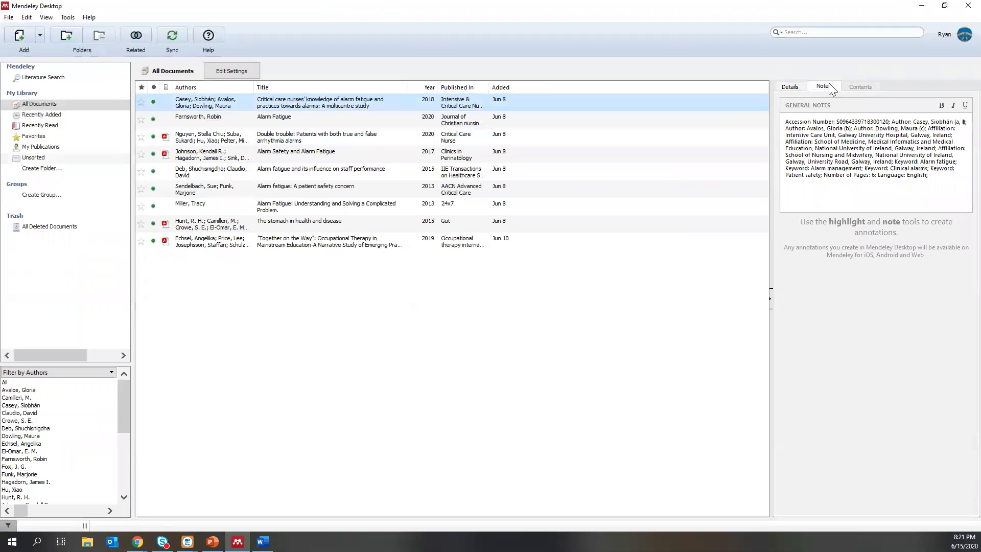
left_click(790, 87)
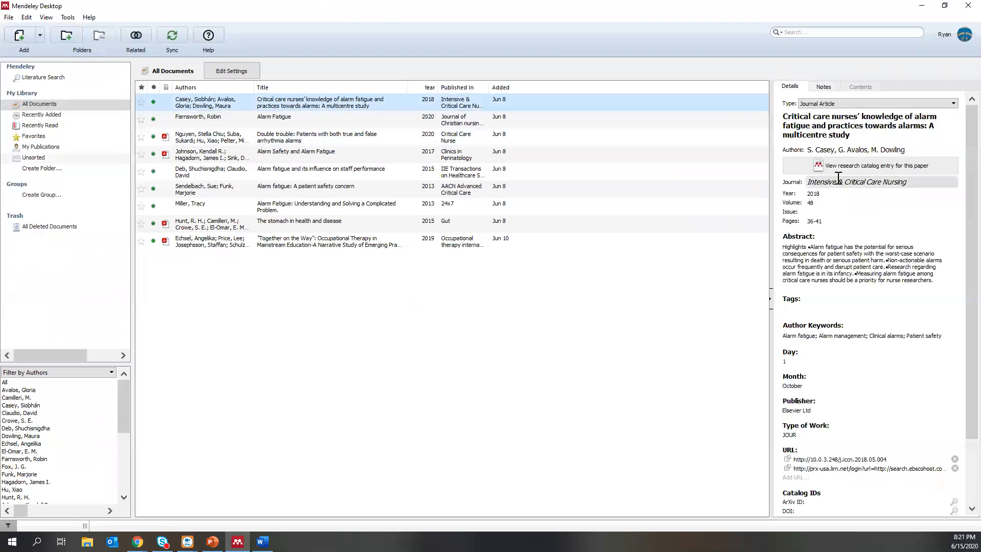
scroll(859, 223, "down", 3)
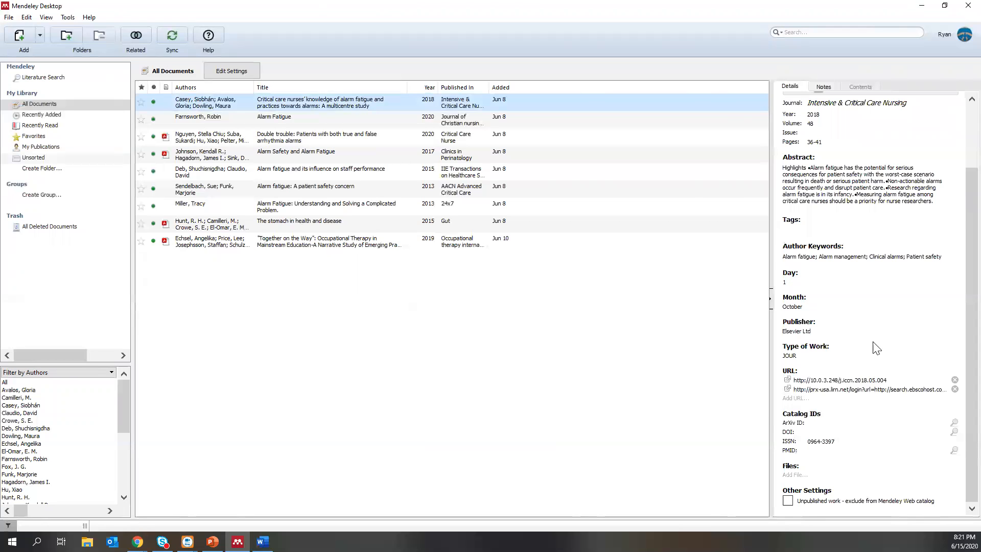
scroll(877, 348, "up", 3)
left_click(292, 117)
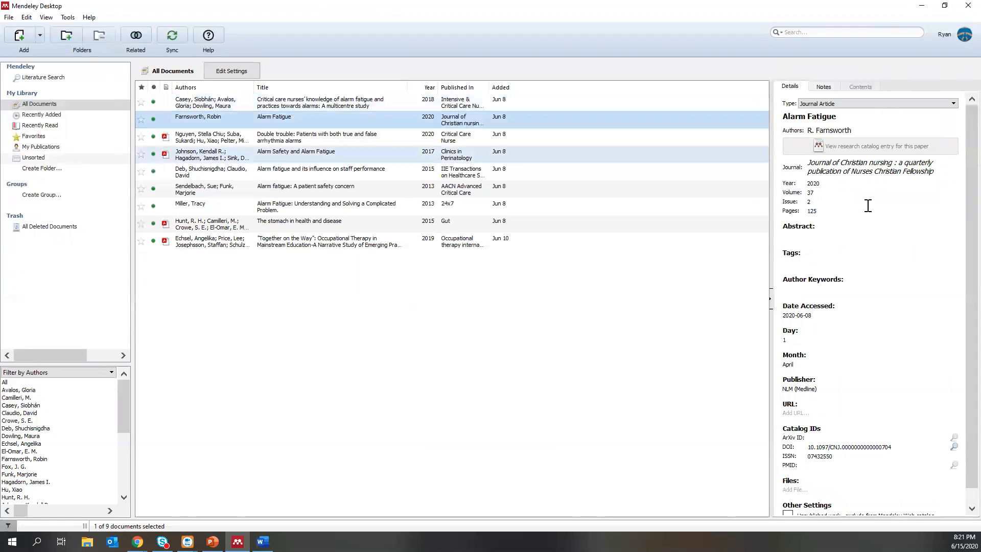
scroll(869, 207, "down", 1)
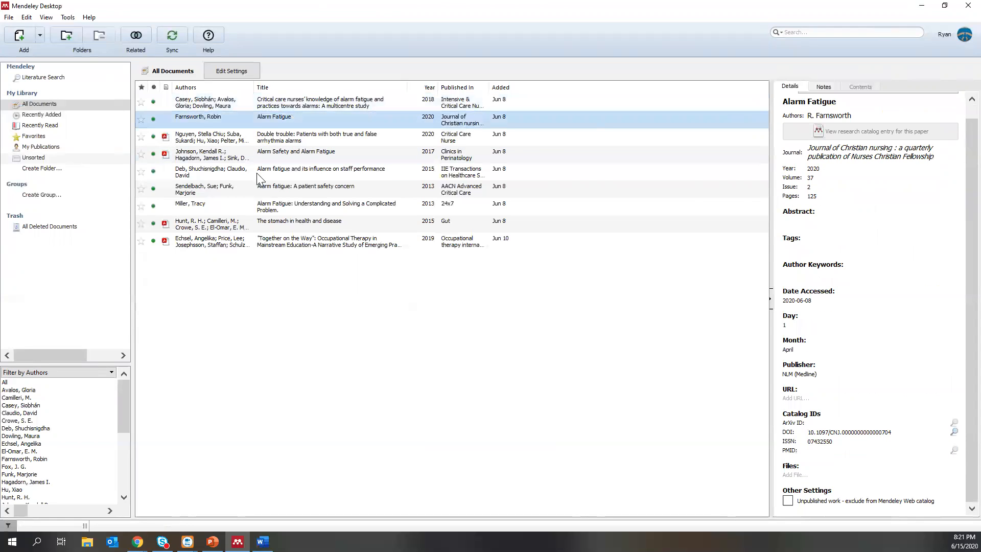
Set the year of the "Alarm fatigue and its influence on staff performance" article to 2016 and synchronize the library
left_click(279, 153)
left_click(276, 136)
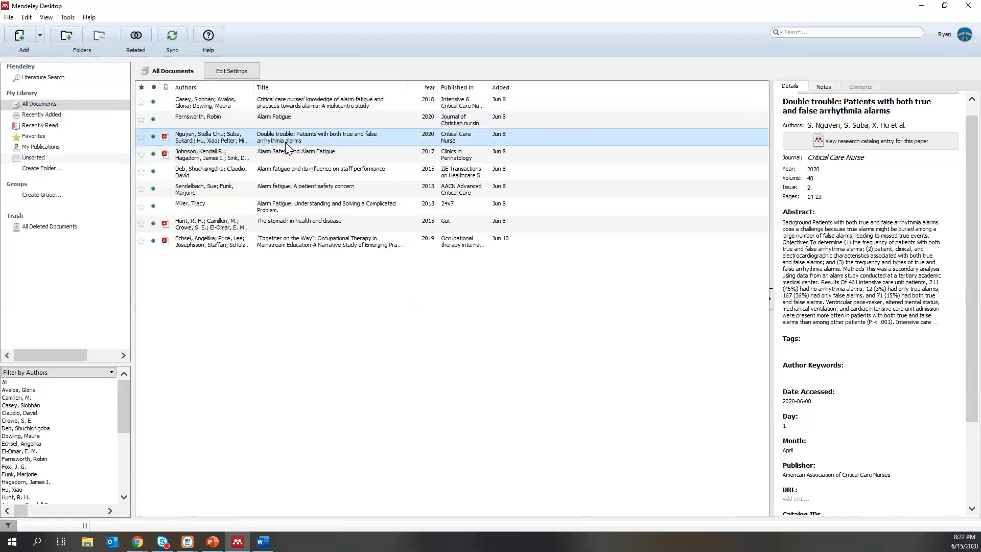
left_click(289, 170)
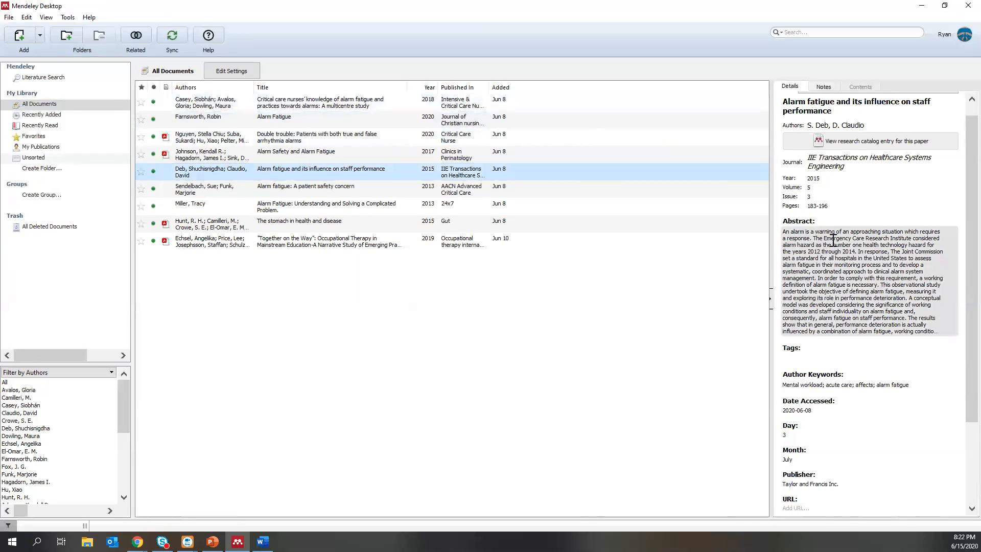
left_click(822, 179)
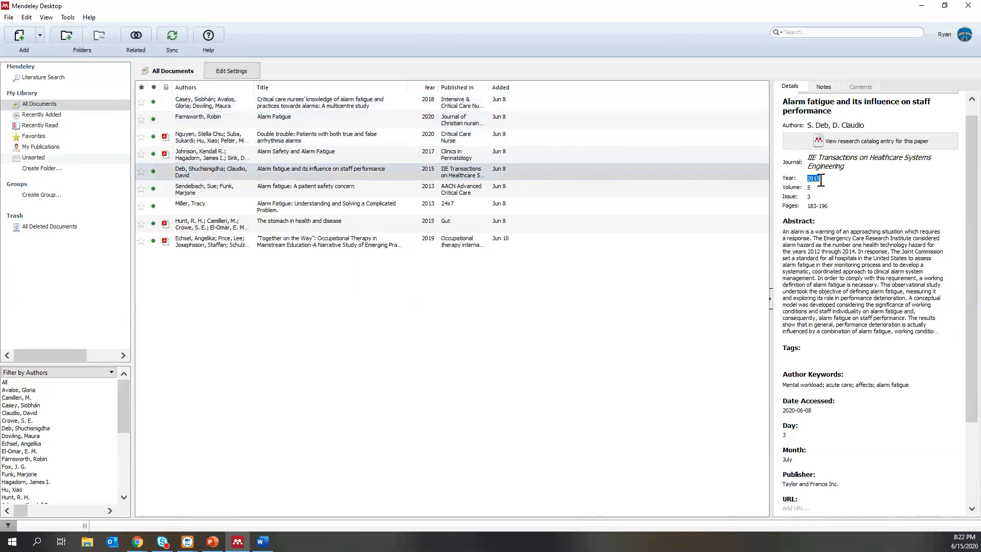
type("2016")
left_click(559, 427)
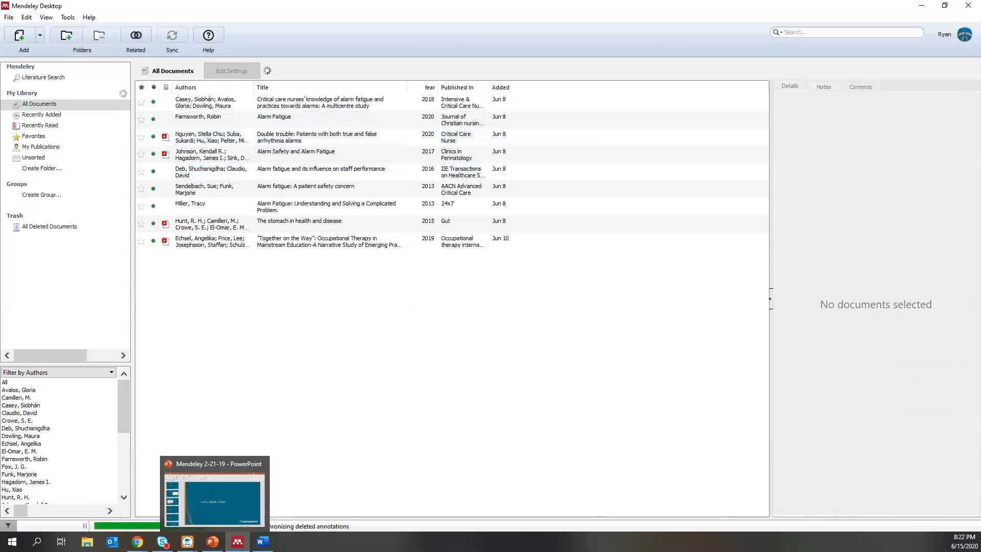
Compare the web library in Chrome with the "Alarm fatigue and its influence on staff performance" details in Mendeley Desktop
mouse_move(137, 542)
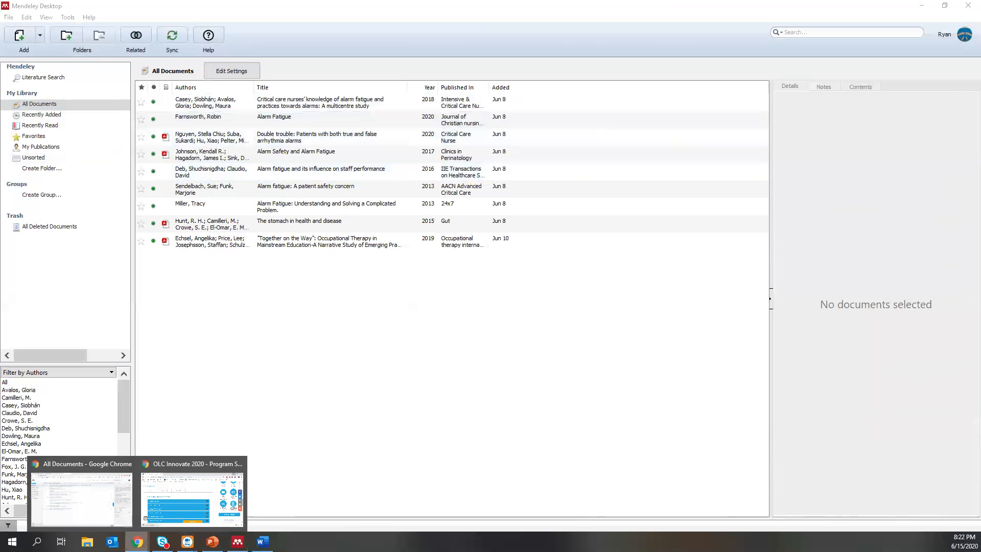
left_click(89, 503)
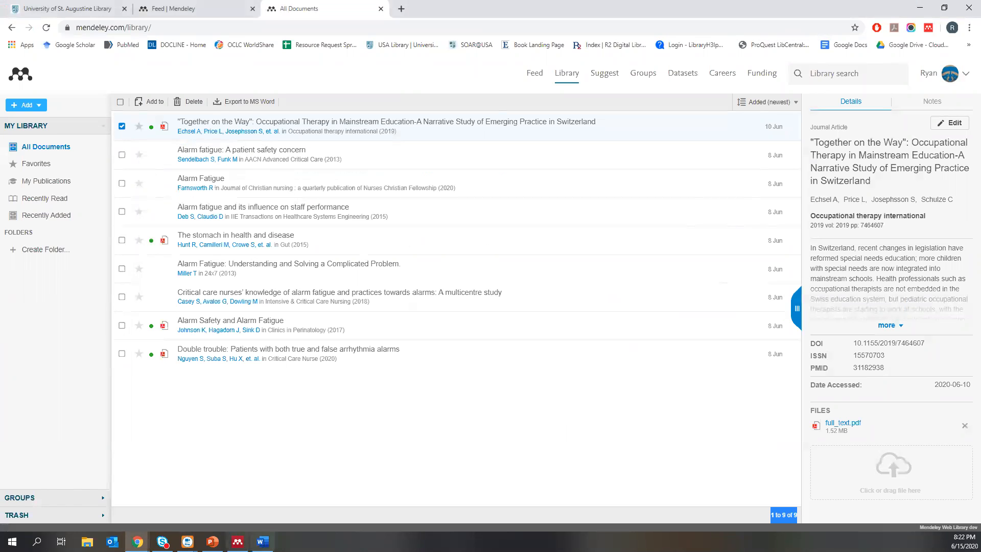
left_click(238, 542)
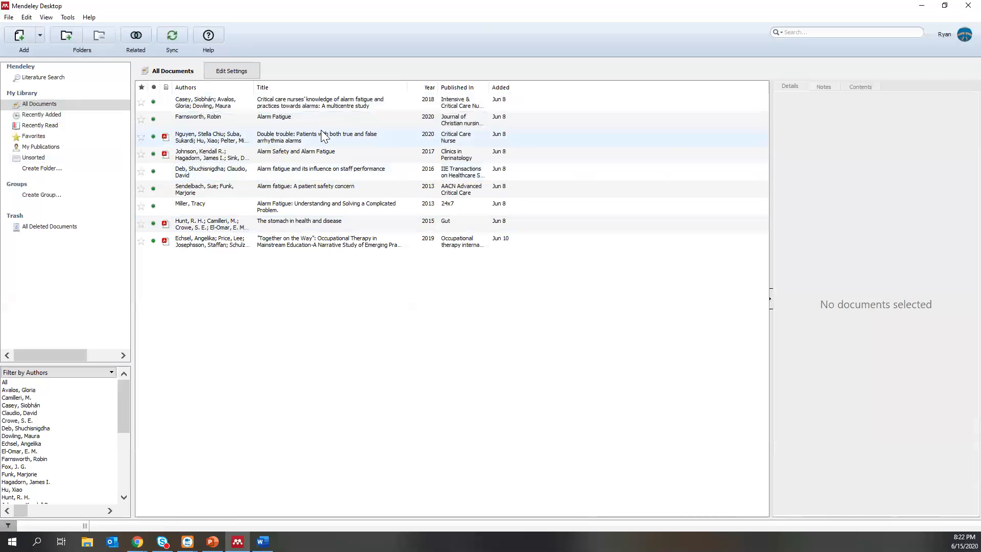
left_click(322, 170)
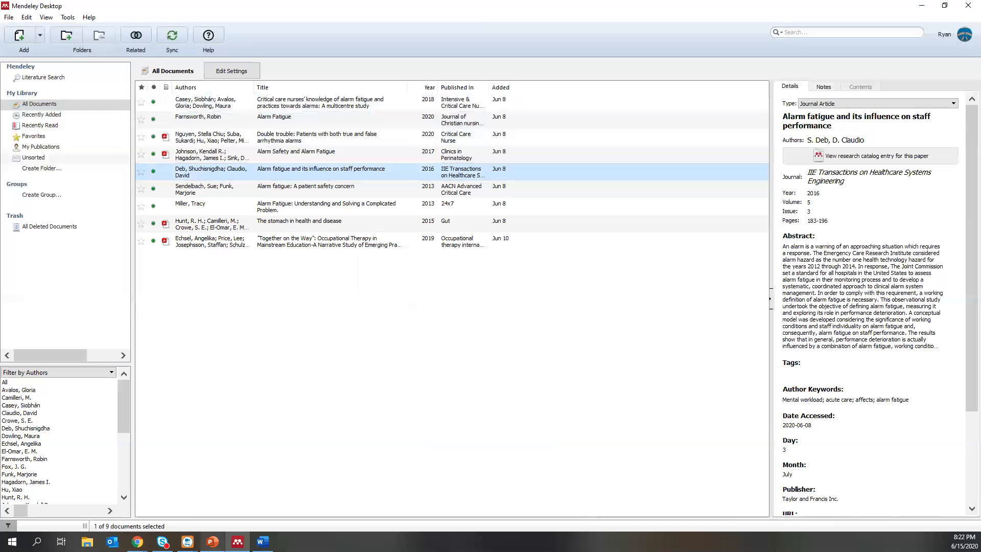
left_click(237, 542)
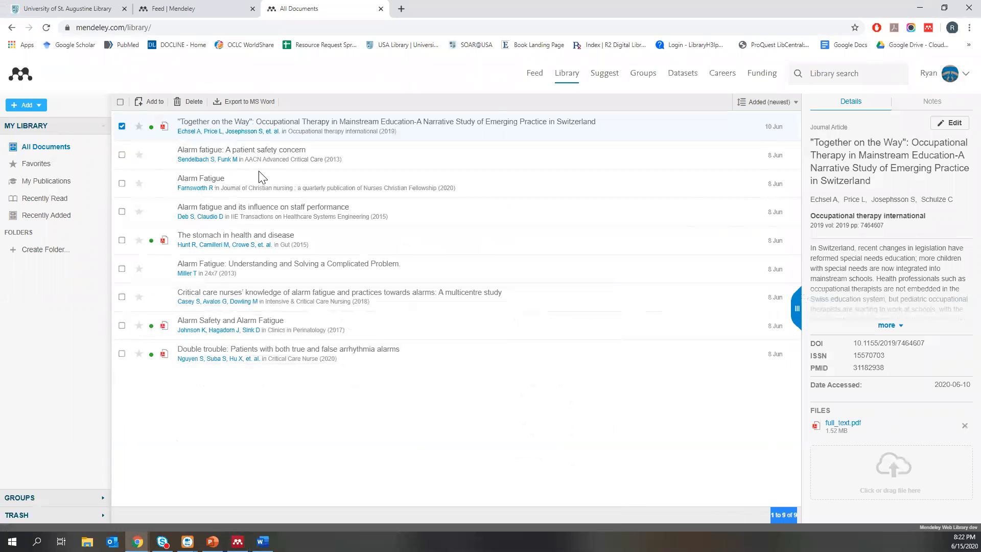
left_click(237, 541)
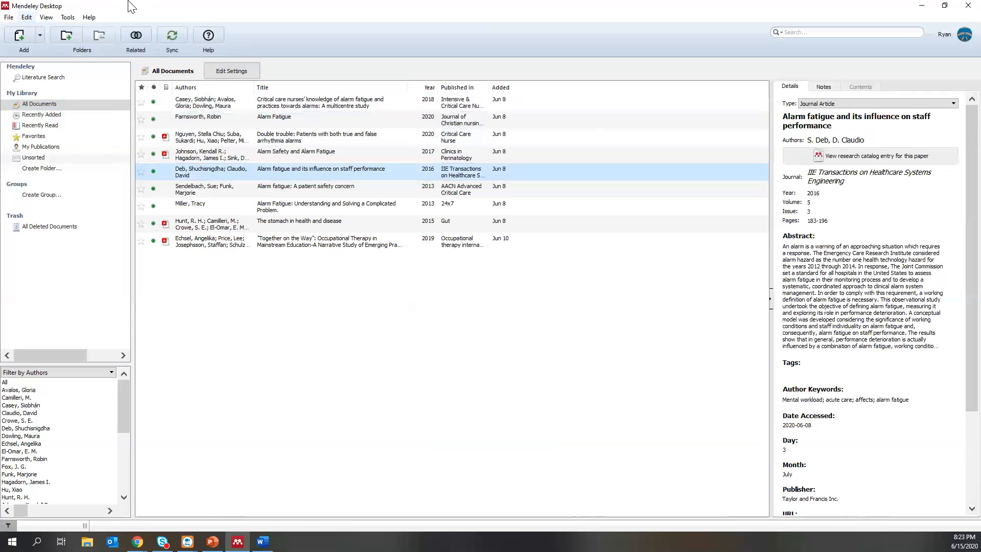
Examine Mendeley Desktop's file, editing and view commands, including library synchronization, folder and group creation, and library display modes
key("alt+f")
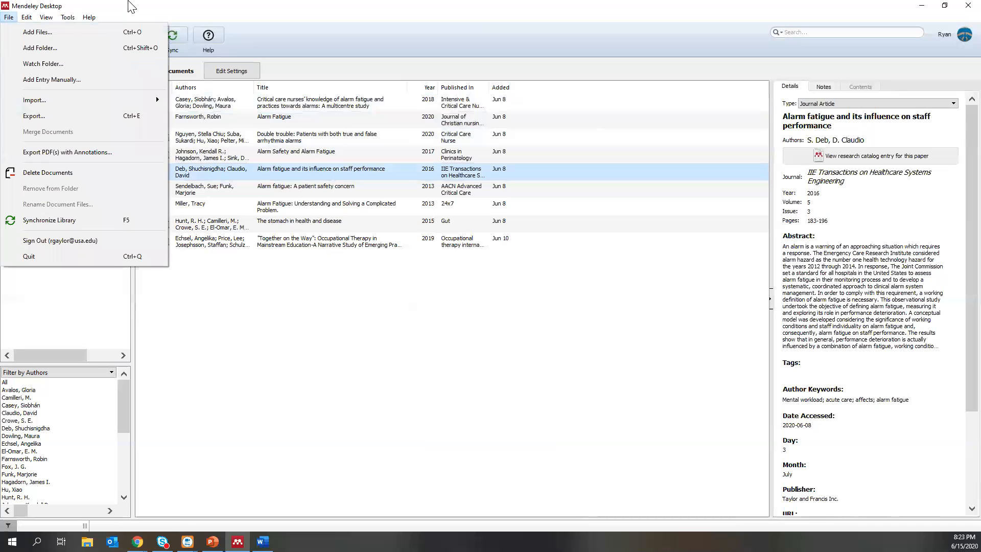
key("Right")
key("Left")
key("Right")
key("Left")
key("Down")
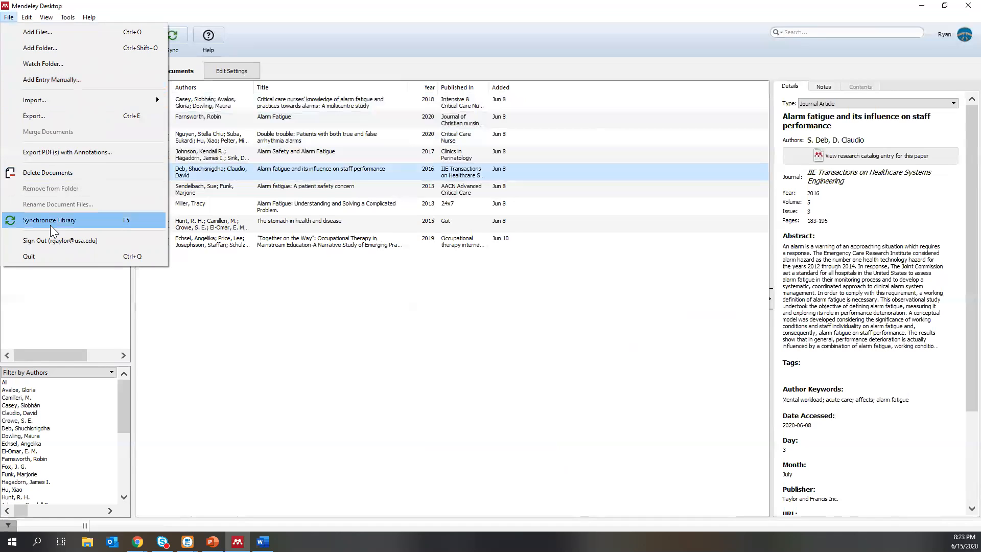
mouse_move(26, 17)
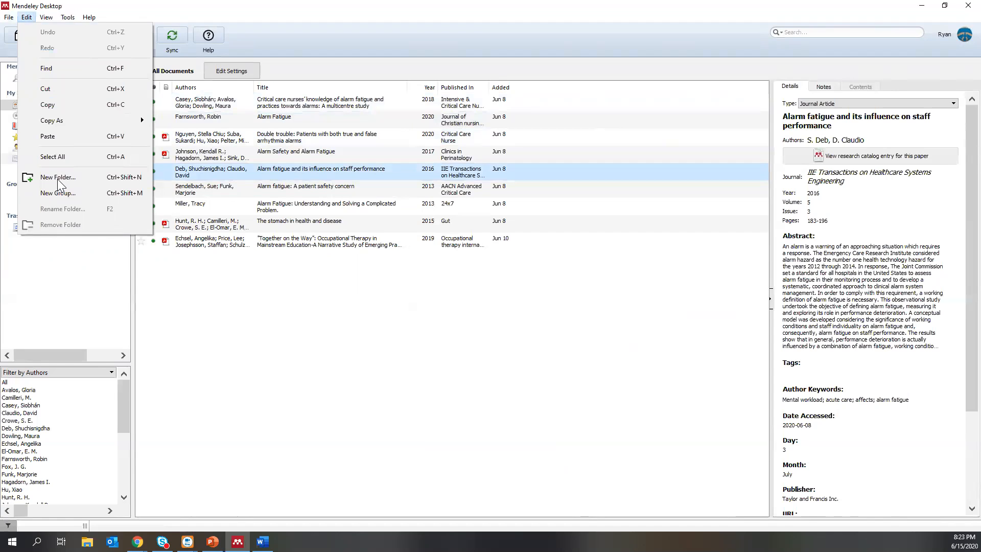
key("Right")
key("Down")
key("Down")
key("Up")
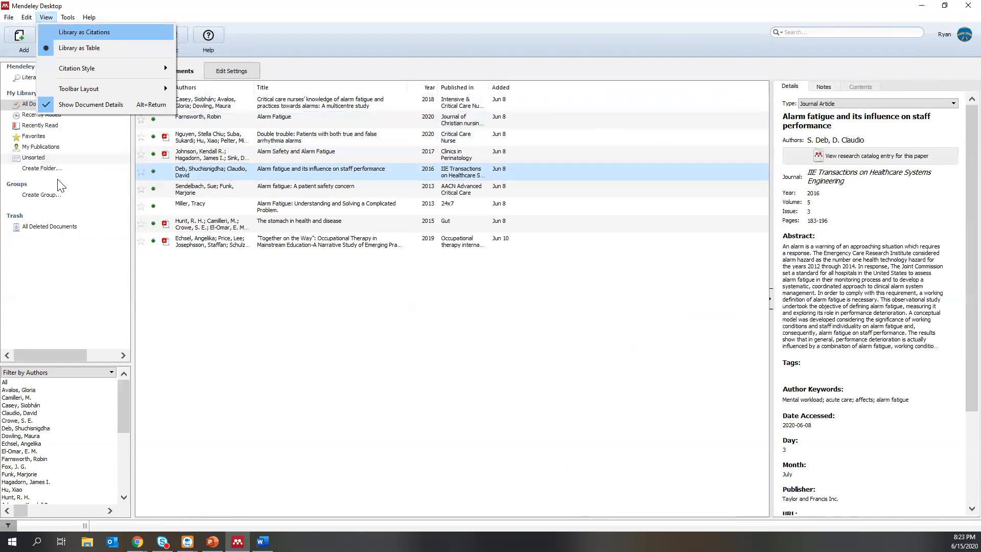
Open the Web Importer installation page from Mendeley Desktop, view its Chrome download option, and return to Mendeley Desktop
key("Right")
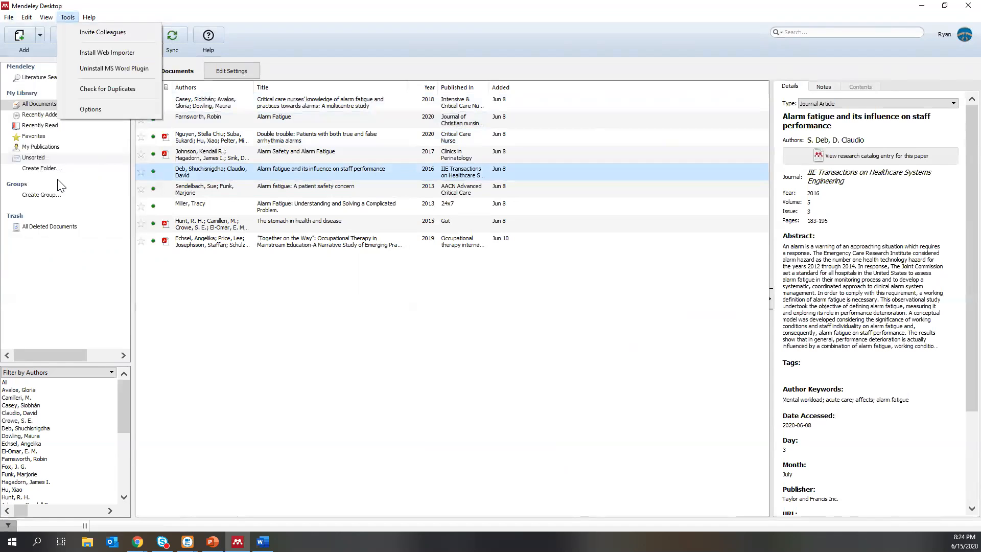
key("Down")
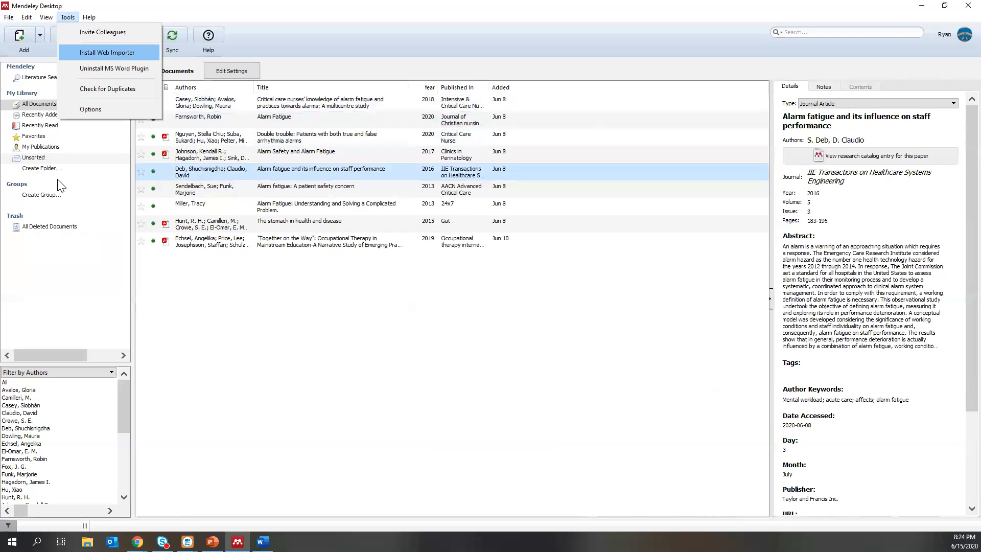
key("Return")
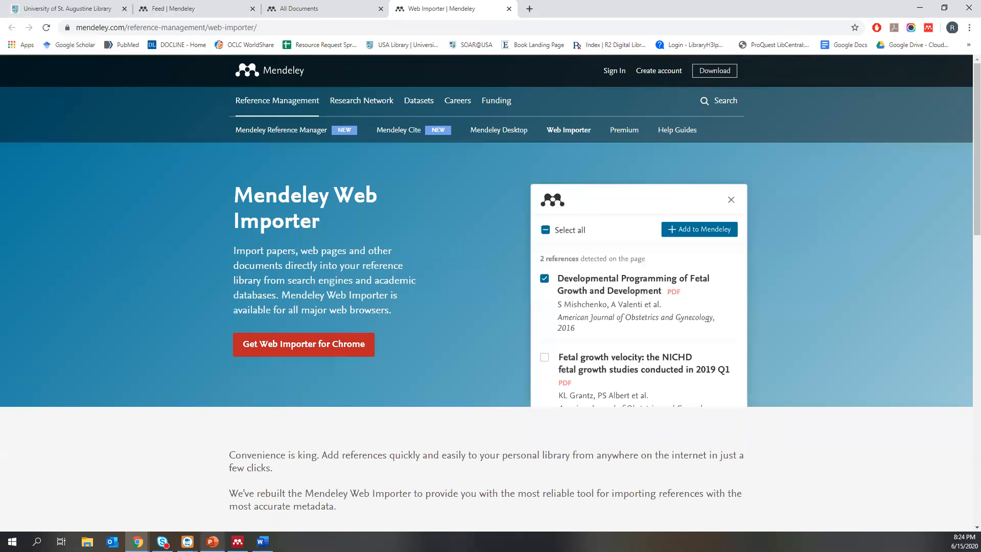
left_click(238, 542)
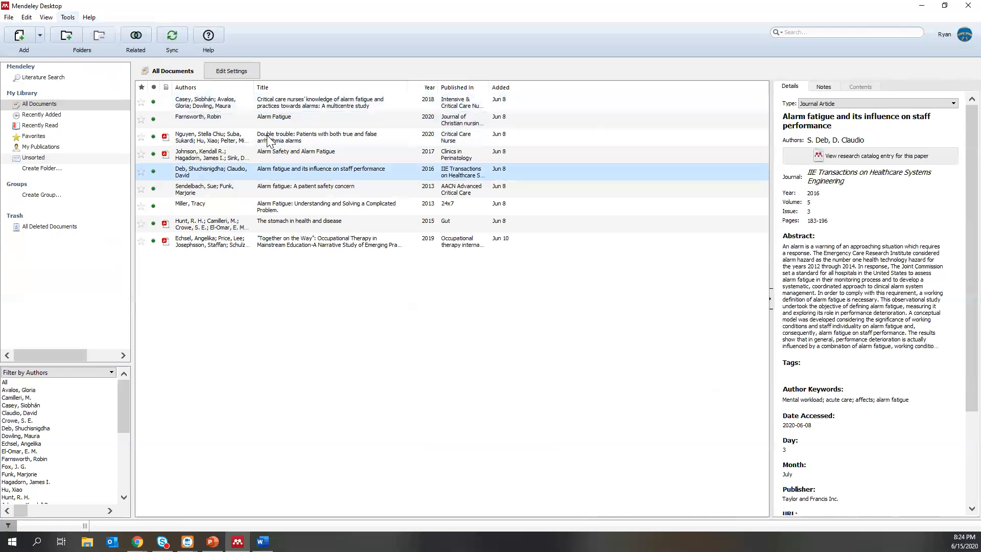
left_click(68, 17)
key("Down")
key("Down")
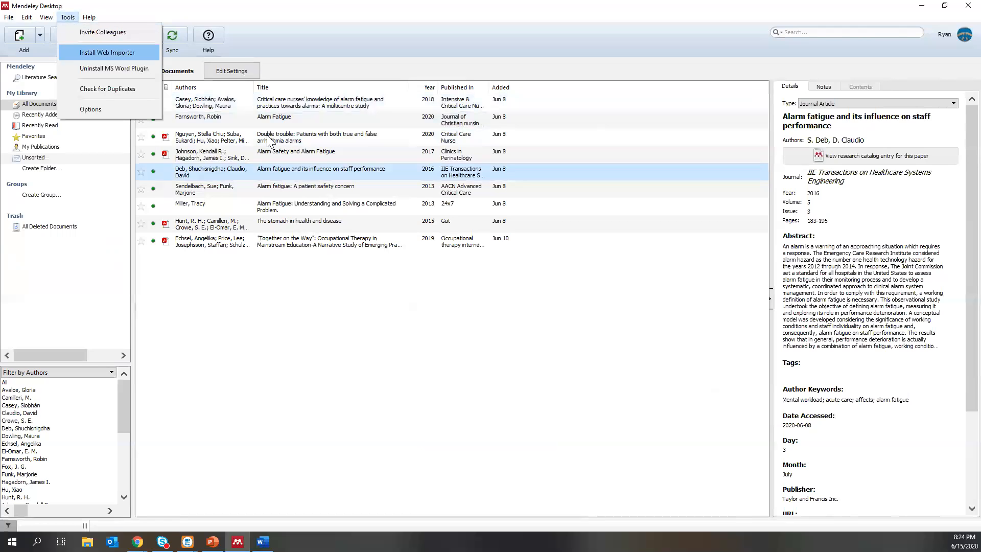
left_click(929, 8)
left_click(928, 9)
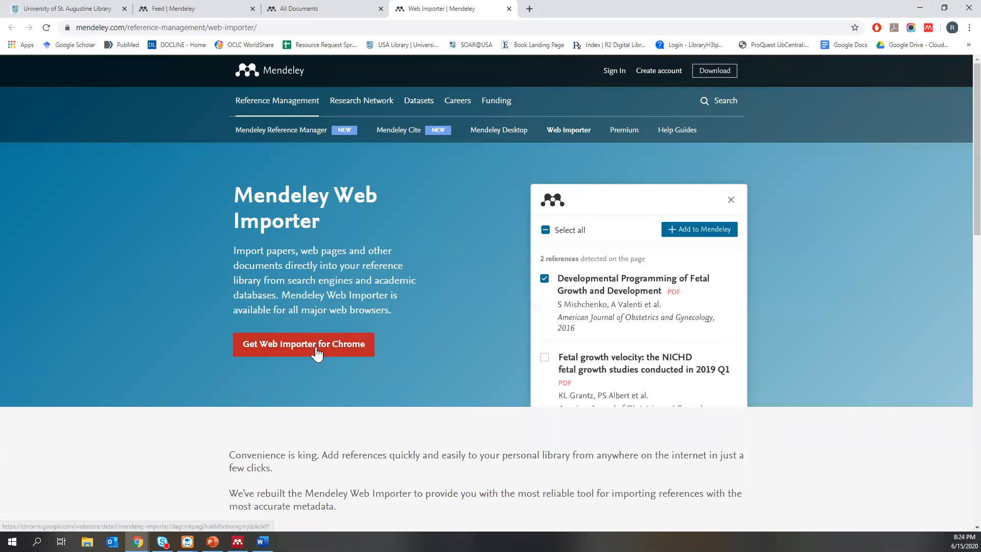
left_click(238, 541)
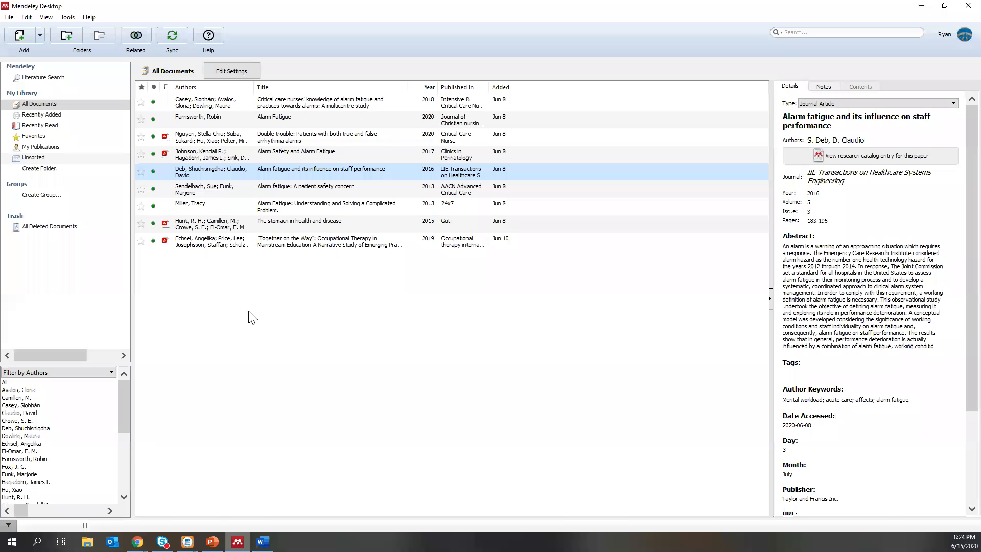
Examine the commands for the Word plugin and duplicates, then the help commands for guides, support, updates and backups
key("alt+t")
key("Down")
key("Down")
key("Down")
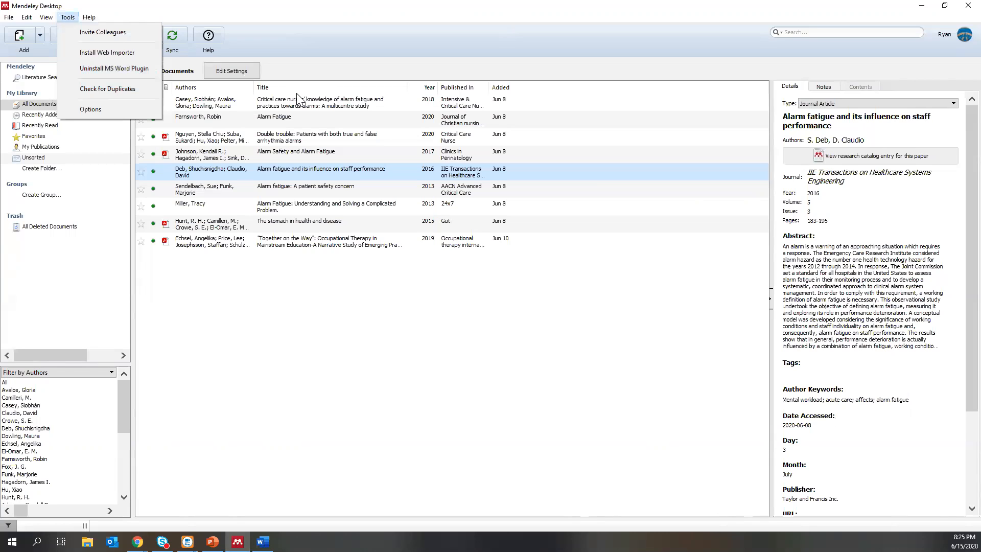
key("Right")
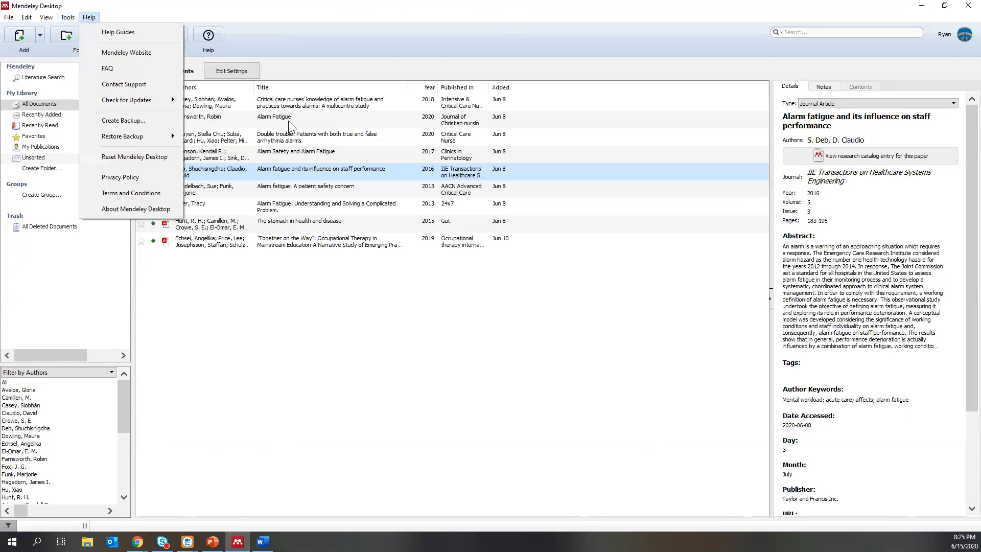
key("Down")
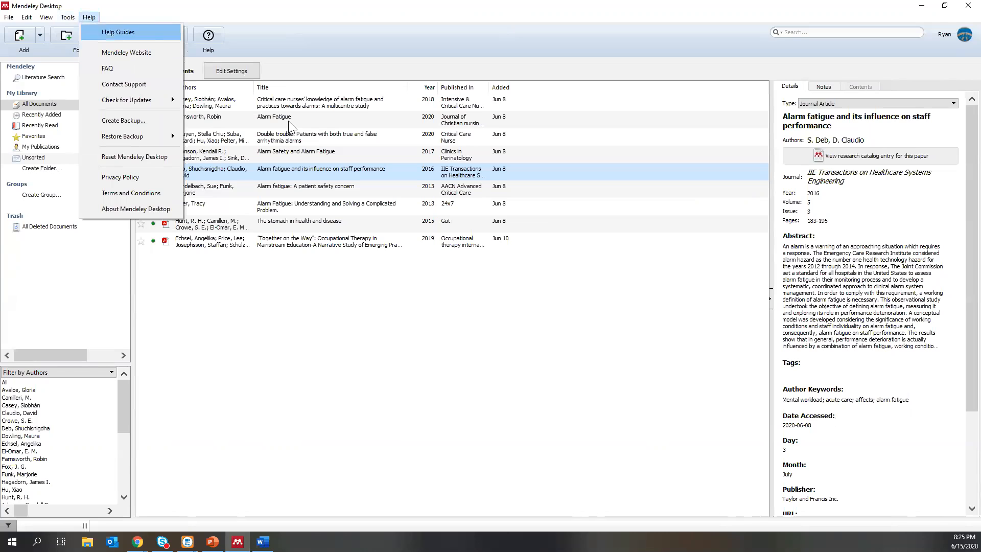
key("Down")
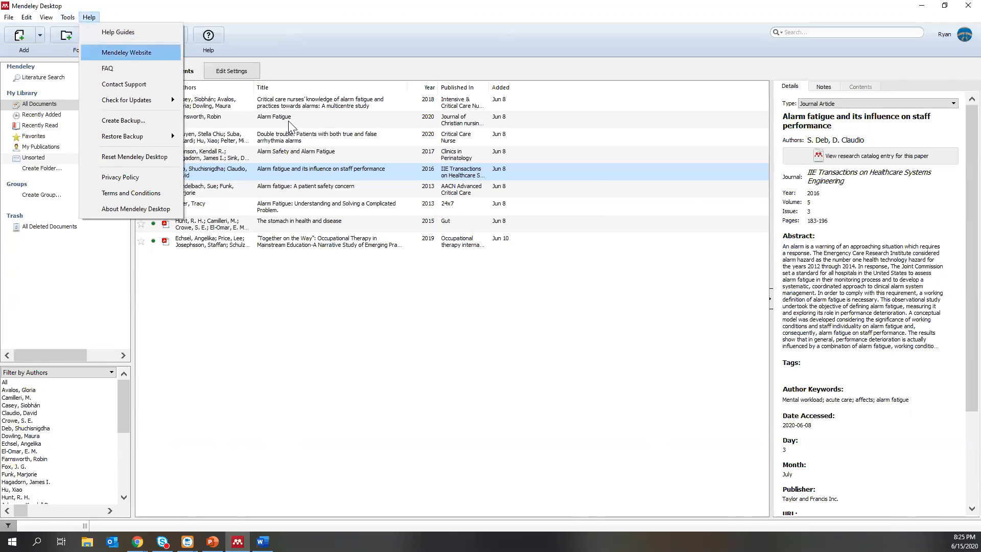
key("Down")
key("Up")
key("Down")
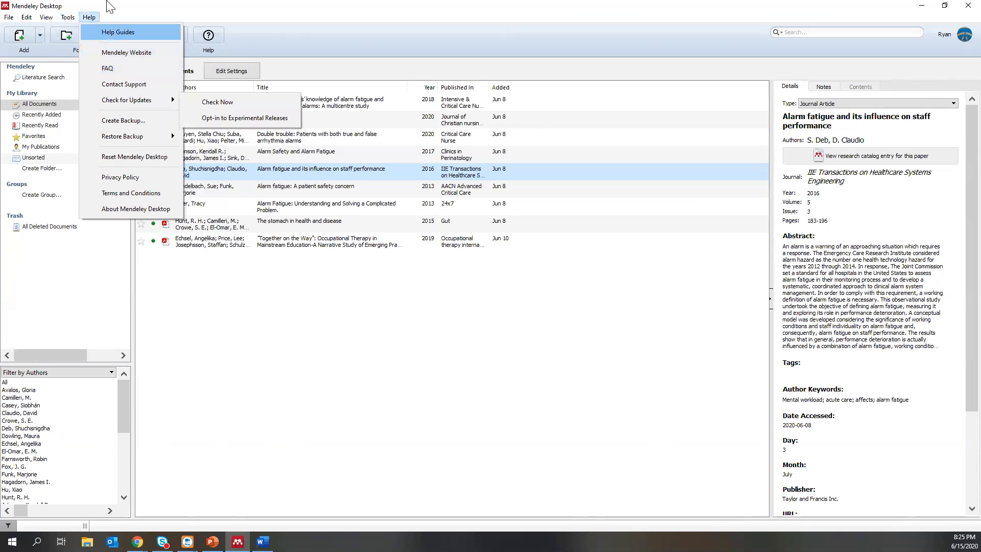
Open the Mendeley help guides page, copy its web address, and close it after viewing the guide topics
key("Return")
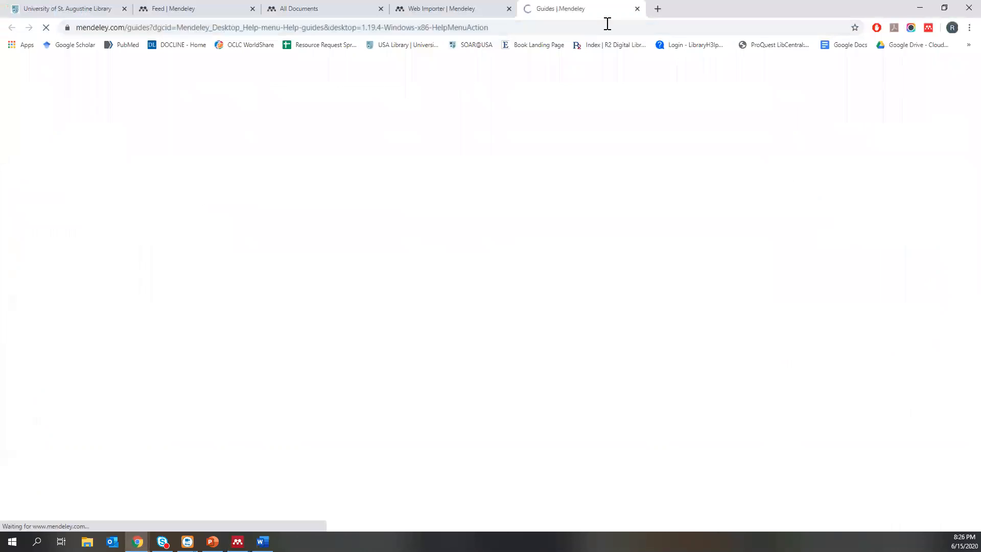
left_click(608, 24)
right_click(608, 24)
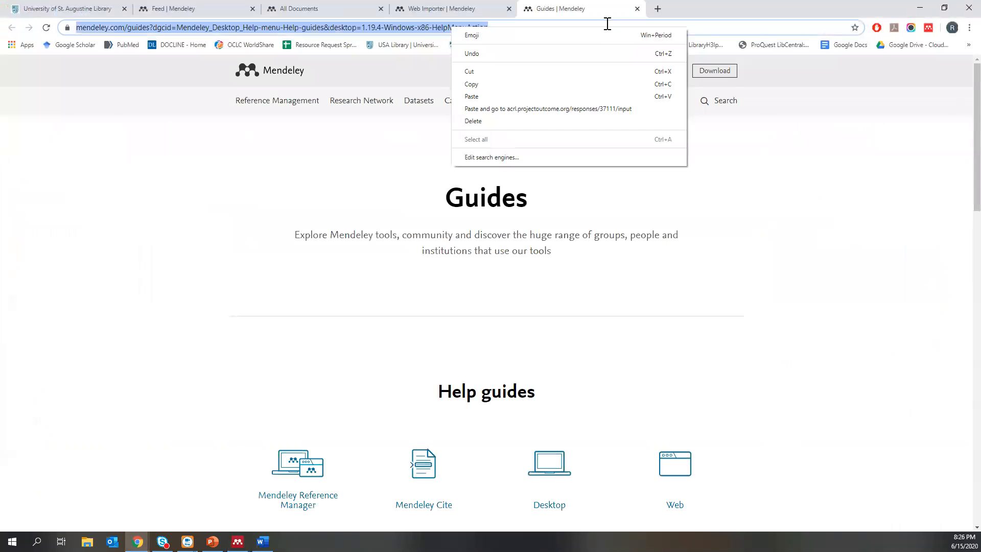
left_click(472, 84)
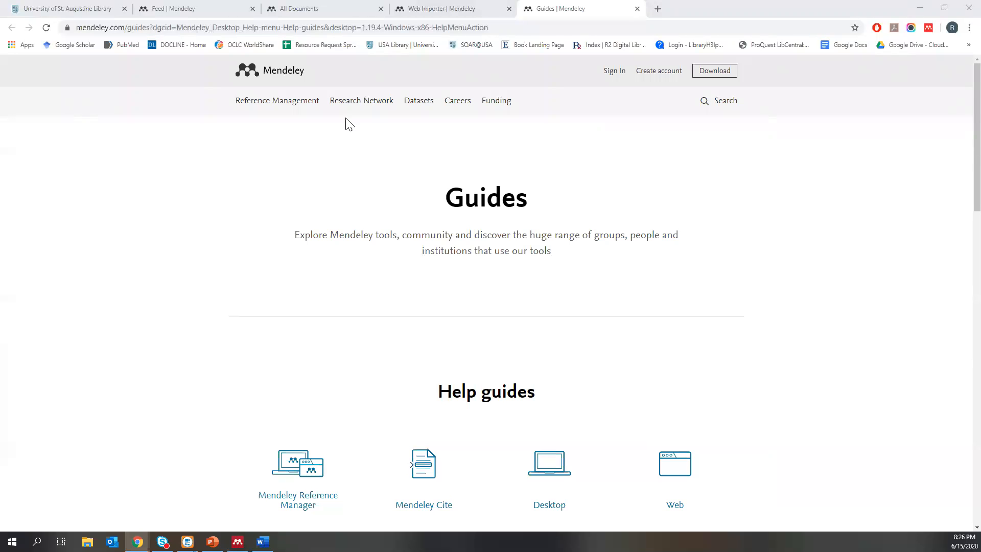
scroll(346, 123, "down", 6)
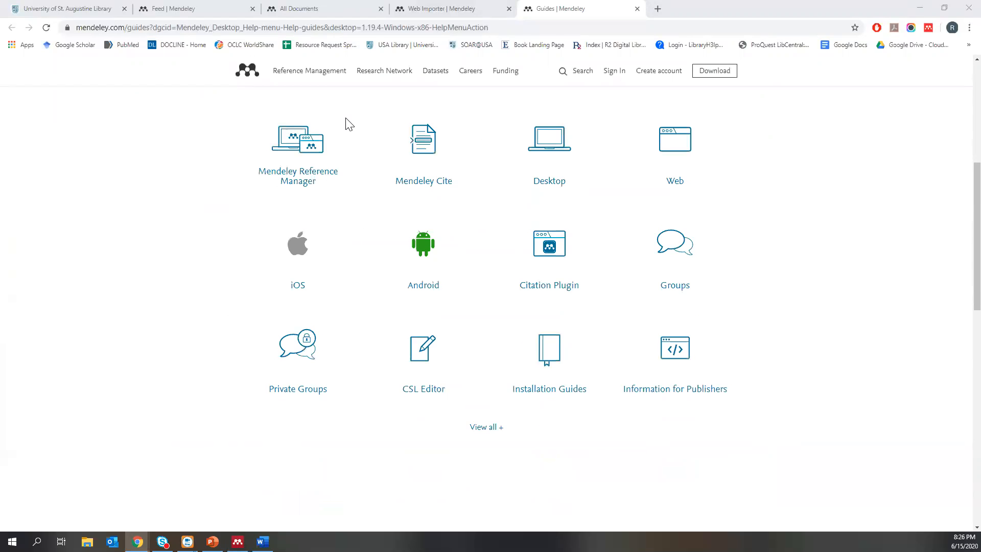
left_click(637, 8)
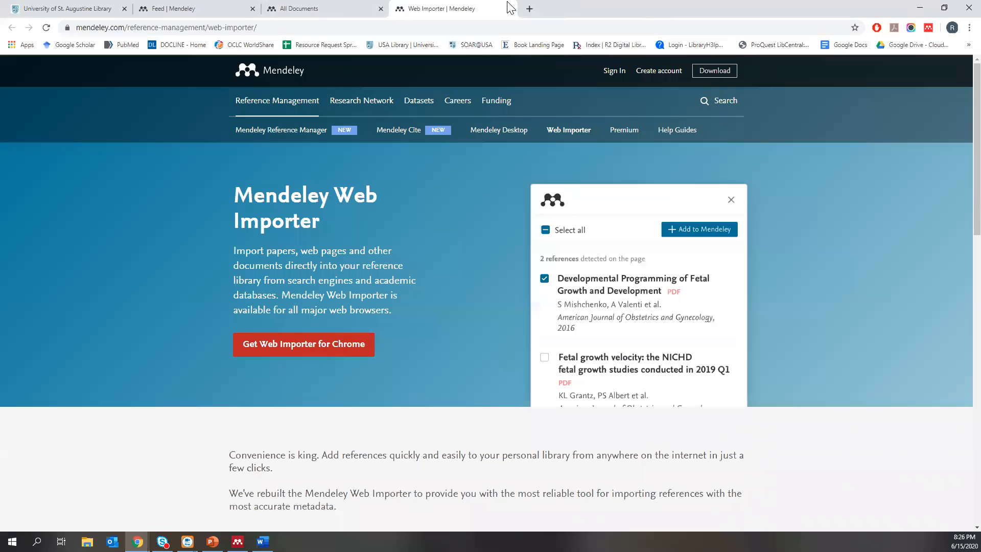
Search the University of St. Augustine Library for "virtual reality rehabilitation stroke"
left_click(102, 8)
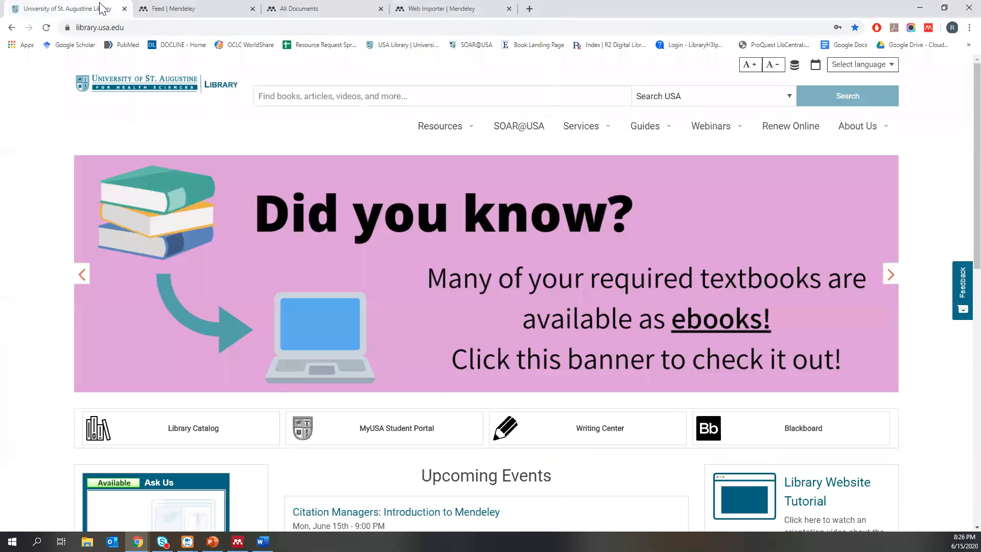
left_click(290, 101)
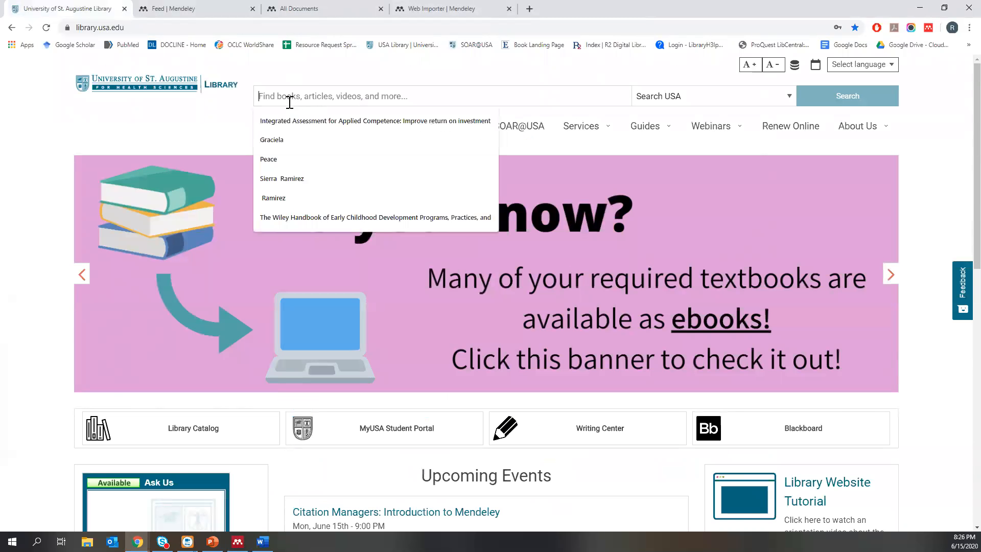
type("virtual reality ")
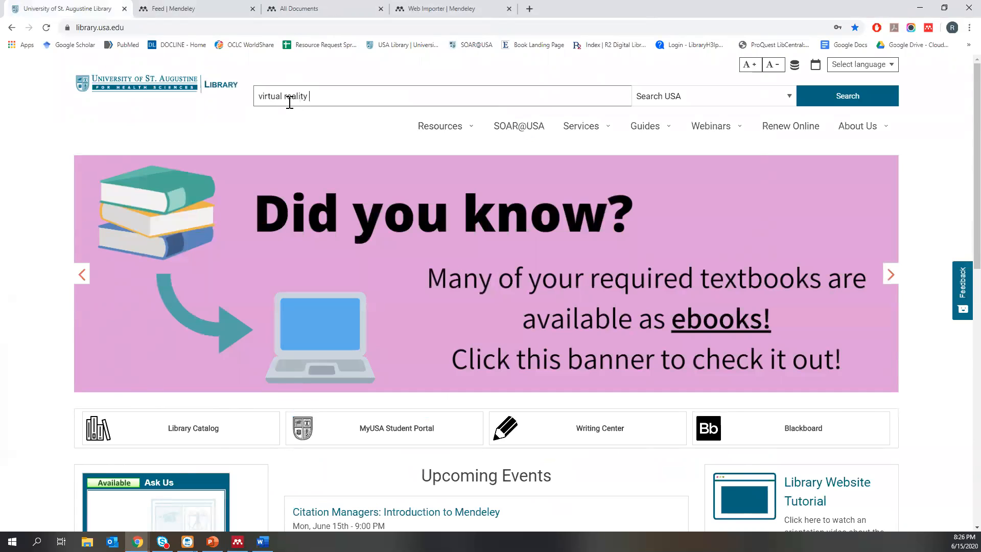
type("rehabi;li")
key("BackSpace")
key("BackSpace")
key("BackSpace")
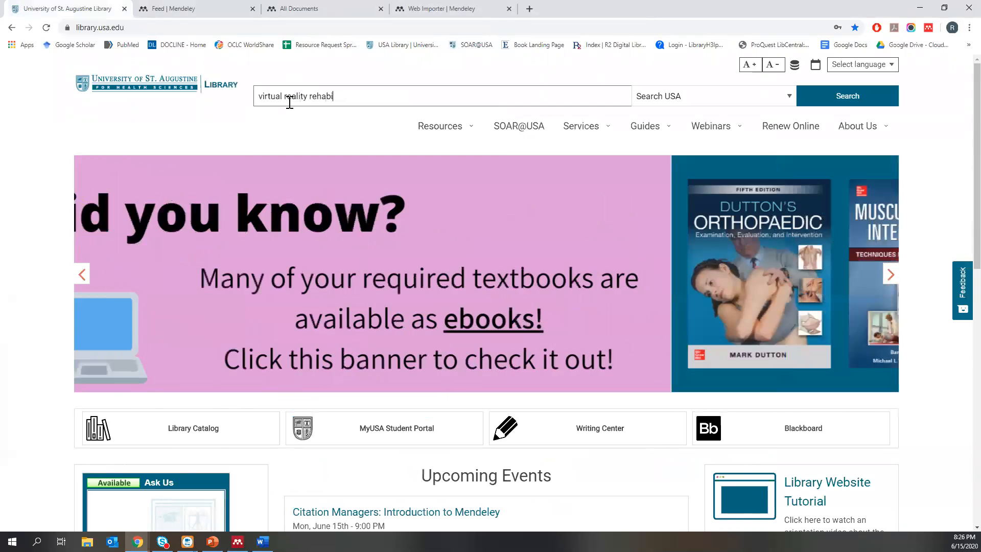
type("litatio")
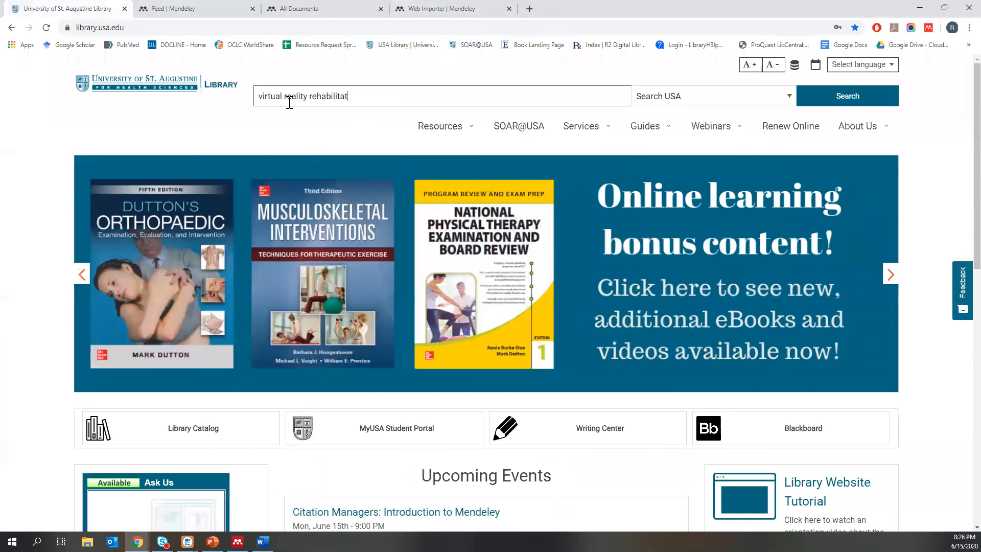
type("n stroke")
key("Return")
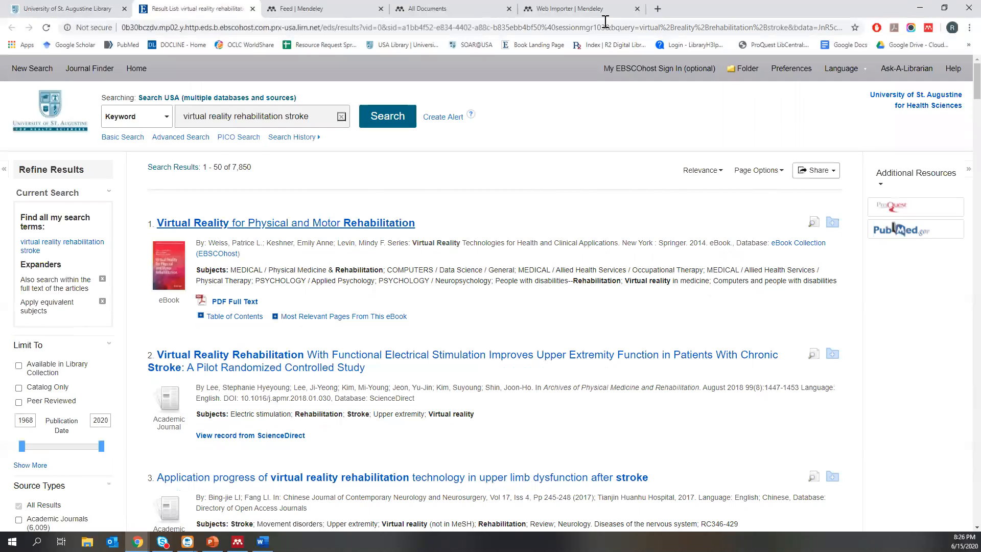
Bring up Mendeley Desktop in a smaller window over the search results and minimize it again
scroll(605, 22, "down", 3)
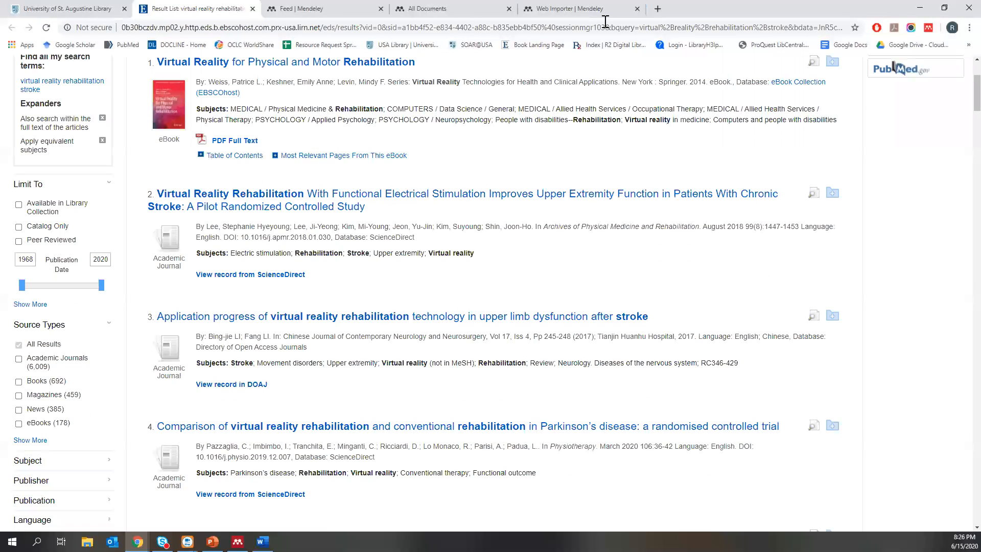
scroll(606, 21, "down", 1)
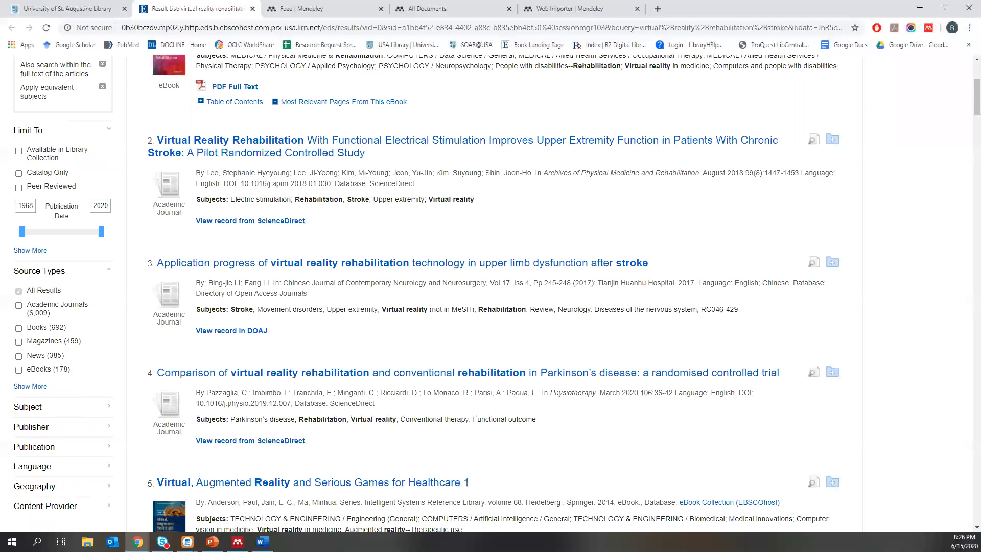
left_click(238, 542)
double_click(630, 3)
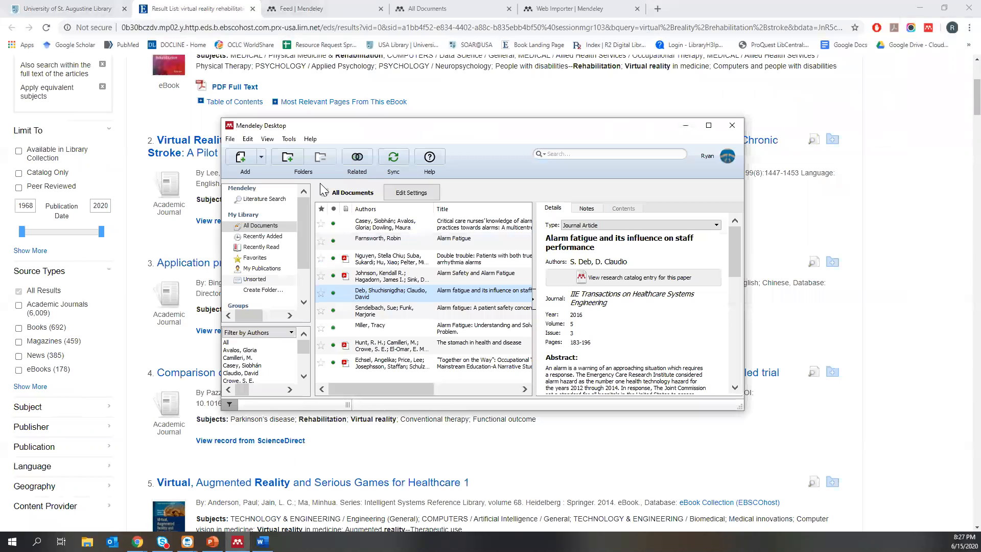
left_click_drag(646, 127, 650, 83)
left_click(689, 82)
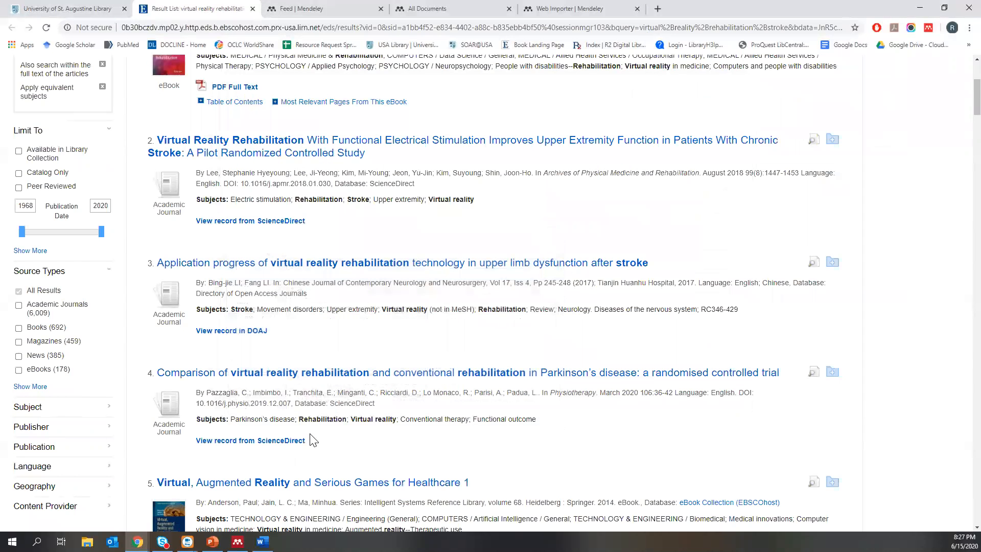
Open the detailed record of the Virtual Reality Rehabilitation With Functional Electrical Stimulation article and look over its details and abstract
scroll(338, 309, "up", 3)
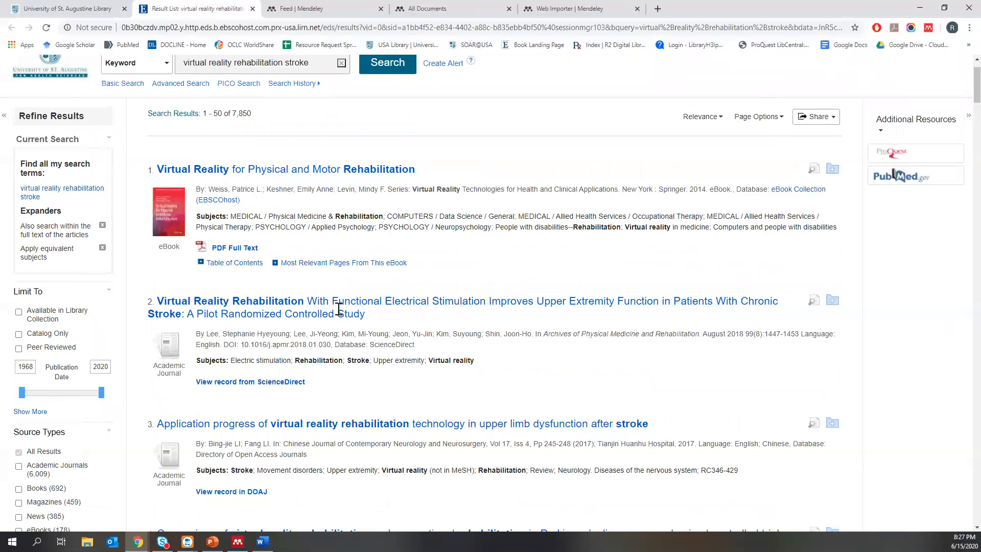
scroll(613, 416, "down", 1)
left_click(299, 259)
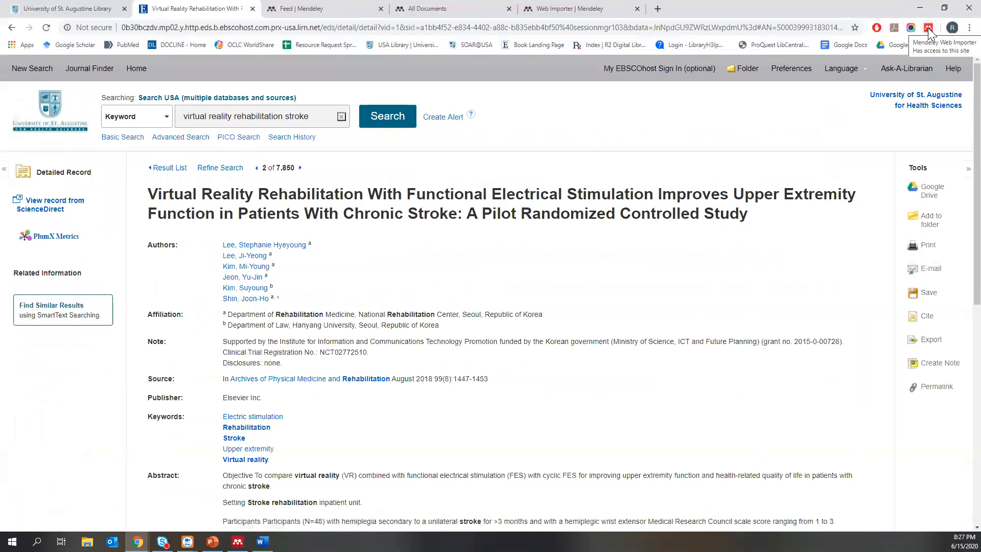
scroll(662, 222, "down", 2)
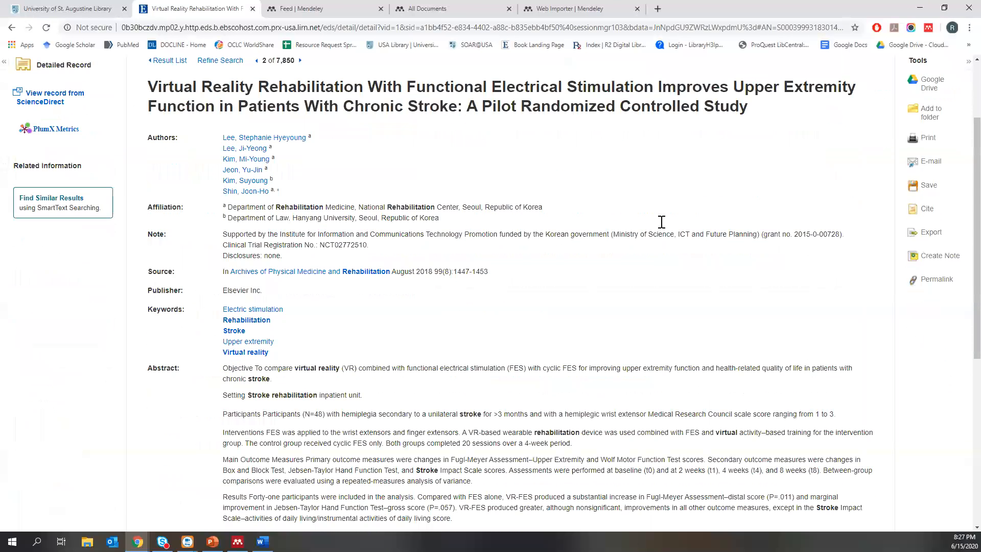
scroll(661, 221, "up", 2)
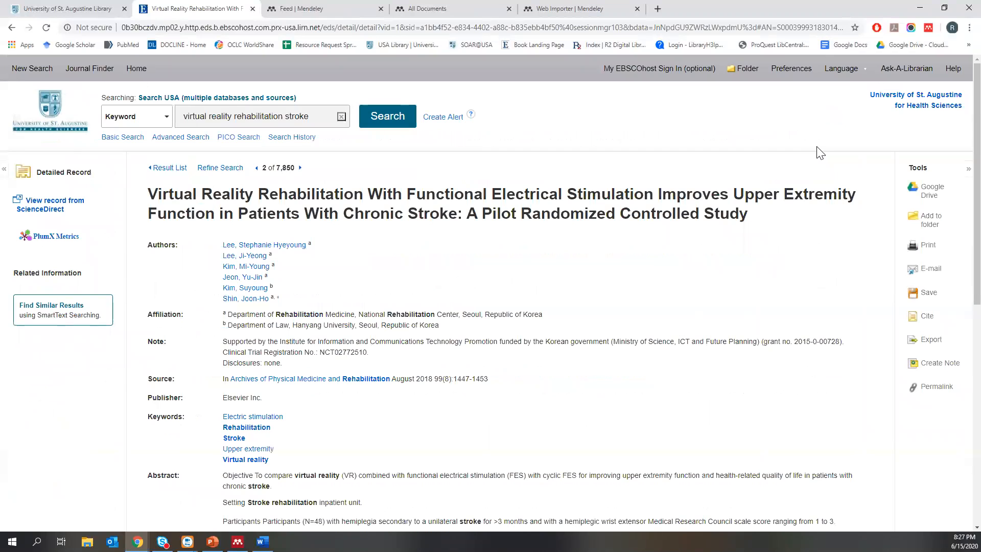
Open Mendeley Web Importer on the article record and examine the detected reference and web page entries
left_click(928, 28)
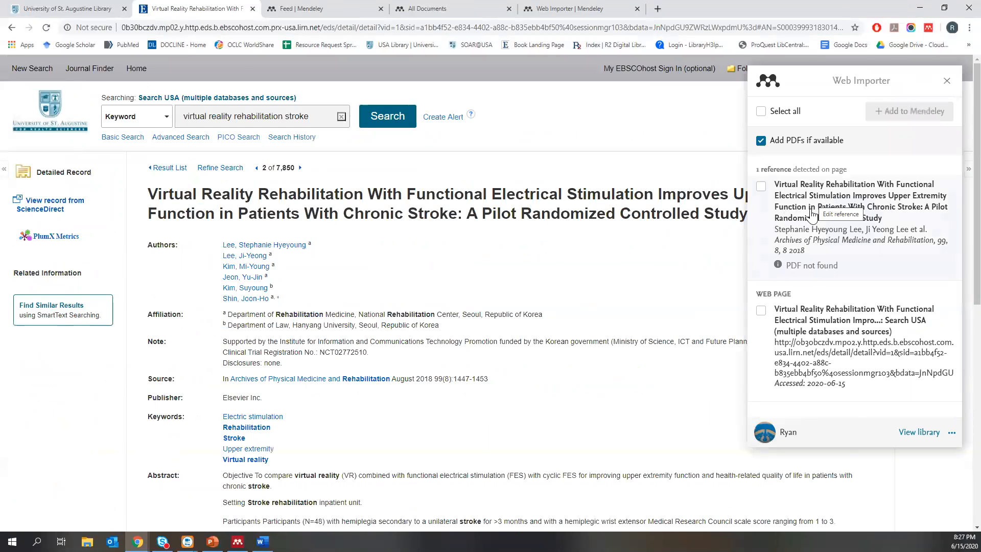
scroll(813, 212, "down", 2)
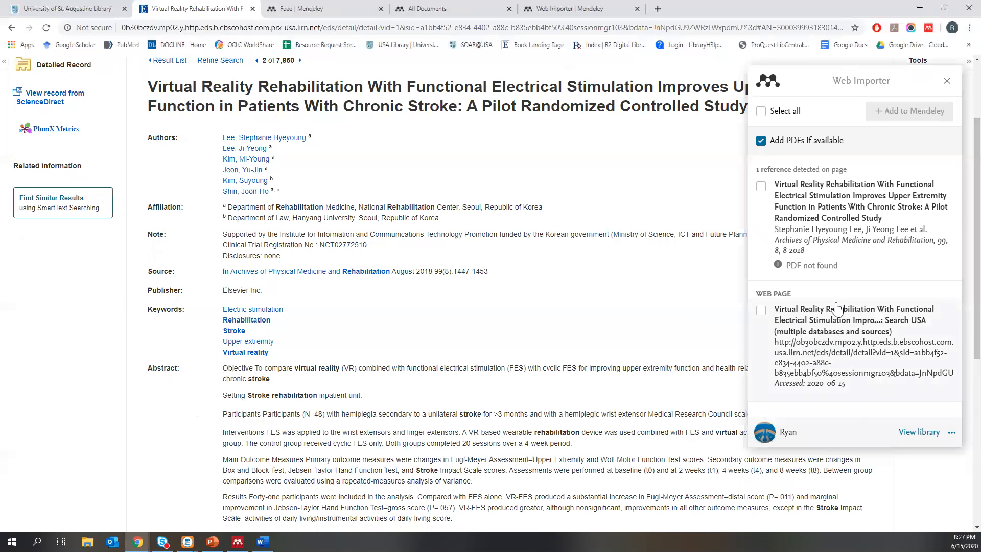
scroll(799, 352, "up", 1)
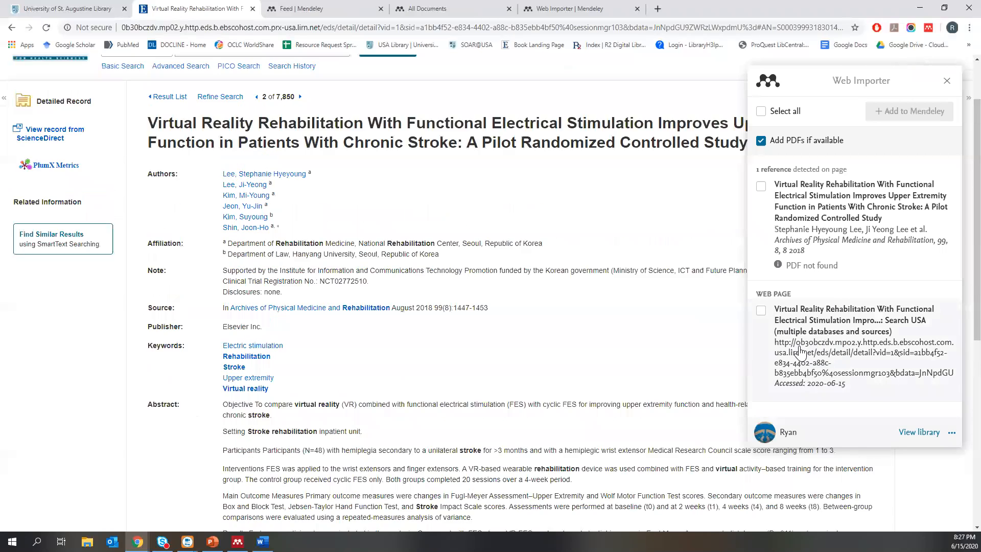
scroll(800, 351, "up", 2)
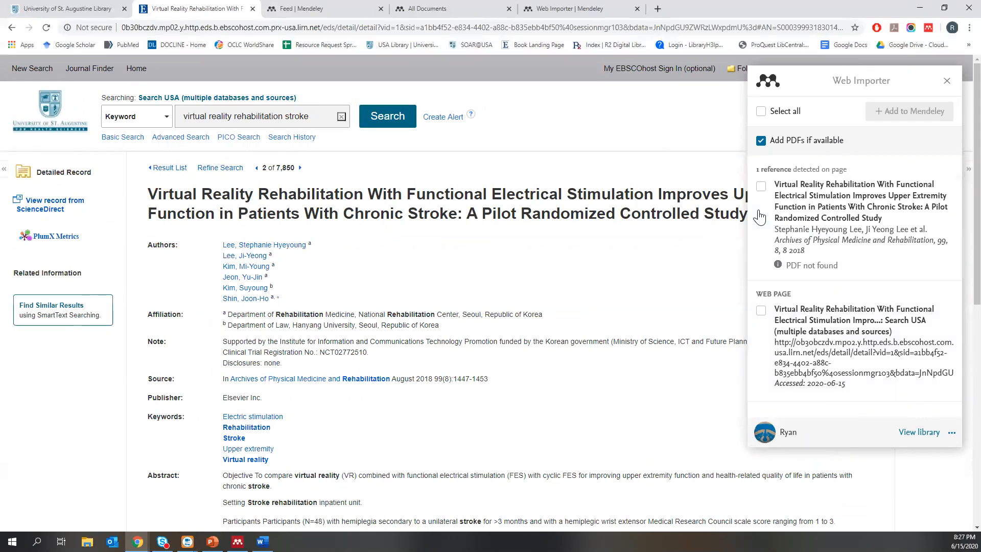
Open the detected journal article reference for editing, review its authors and publication details, and cancel the edits
left_click(838, 220)
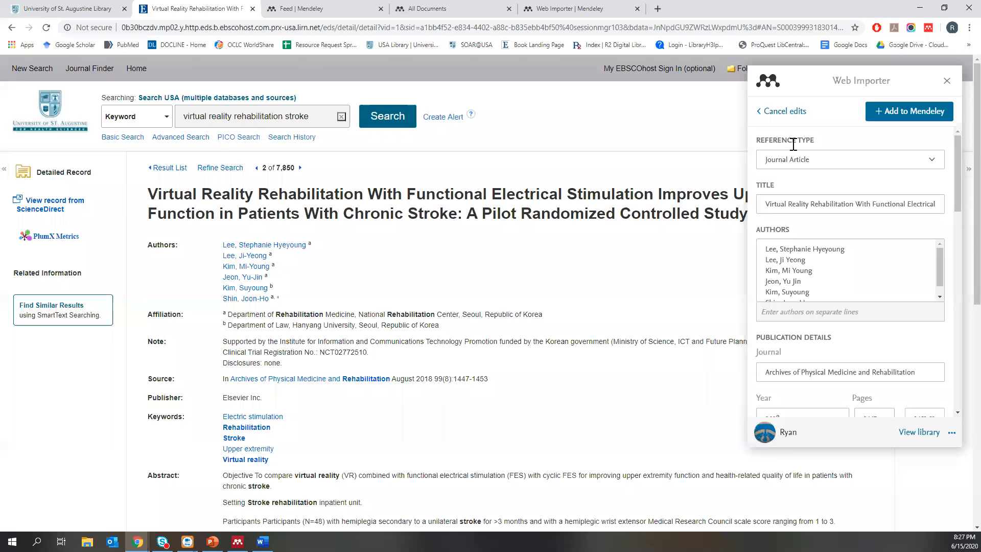
scroll(782, 164, "down", 1)
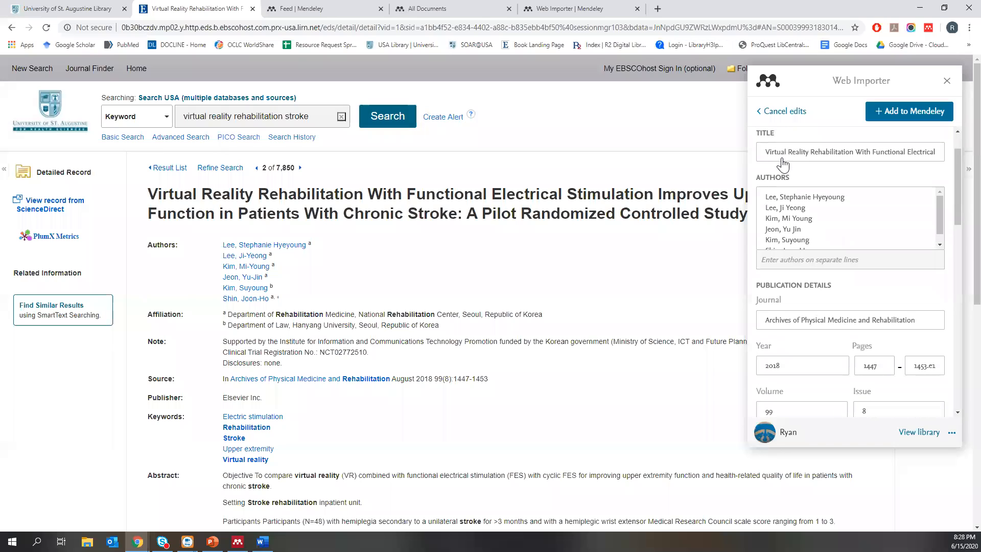
scroll(832, 220, "down", 1)
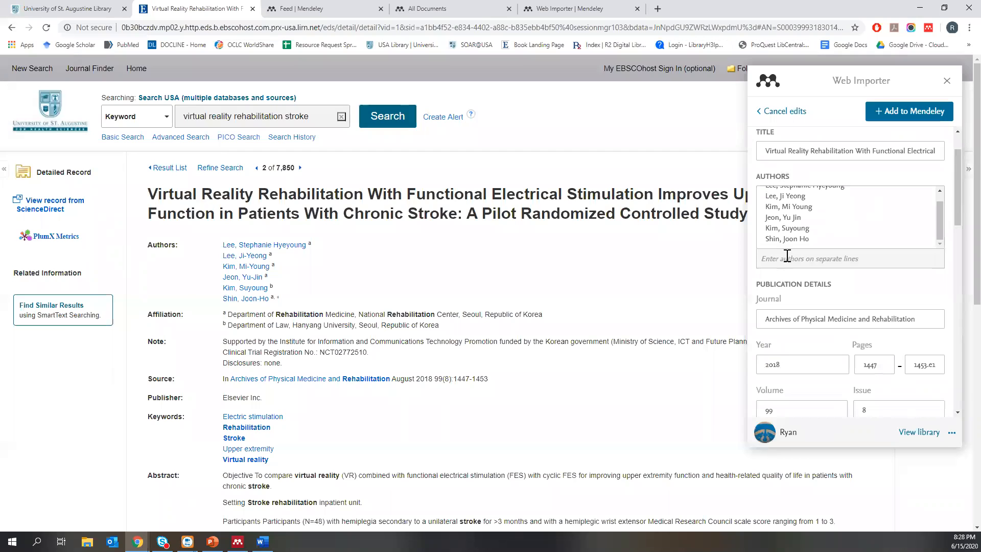
scroll(358, 164, "down", 1)
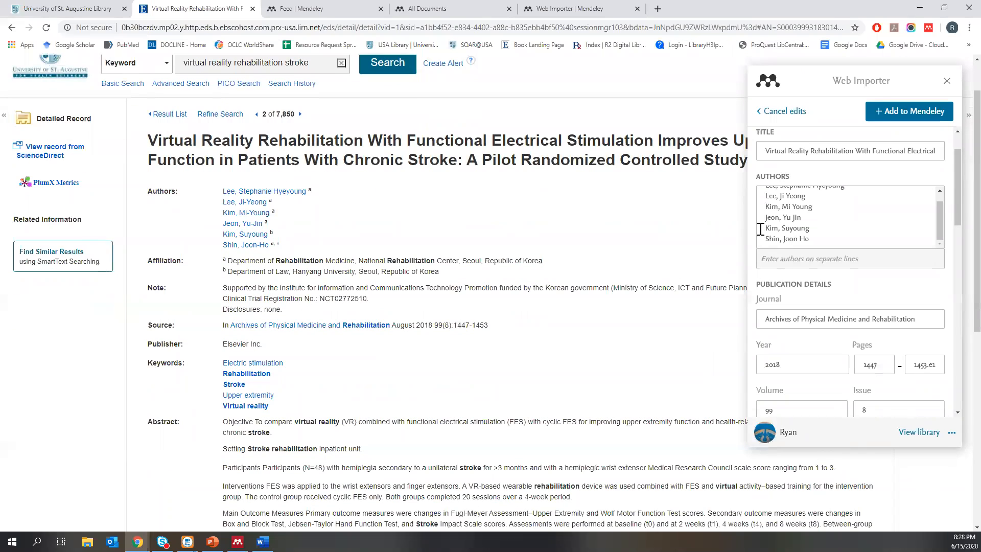
scroll(823, 234, "down", 2)
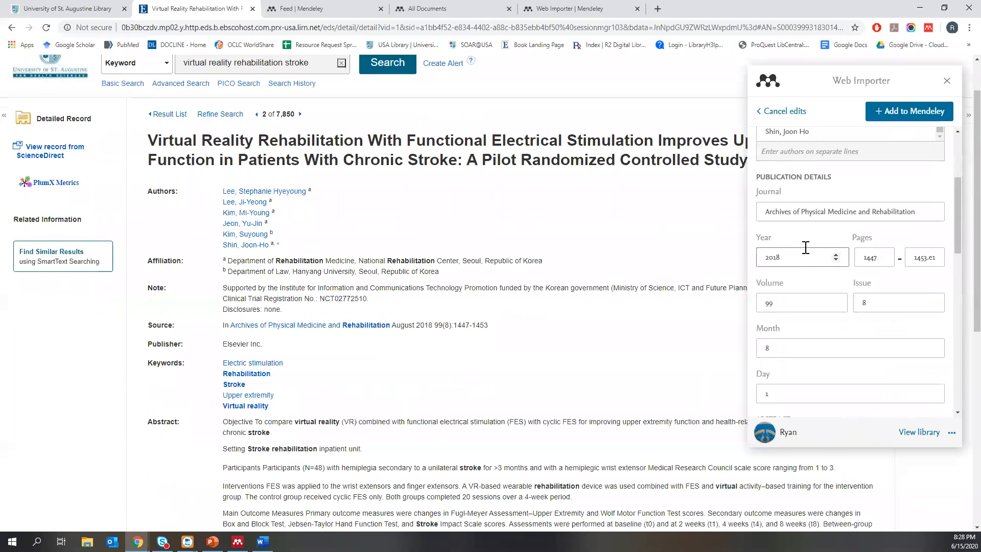
scroll(662, 248, "down", 3)
scroll(640, 296, "up", 4)
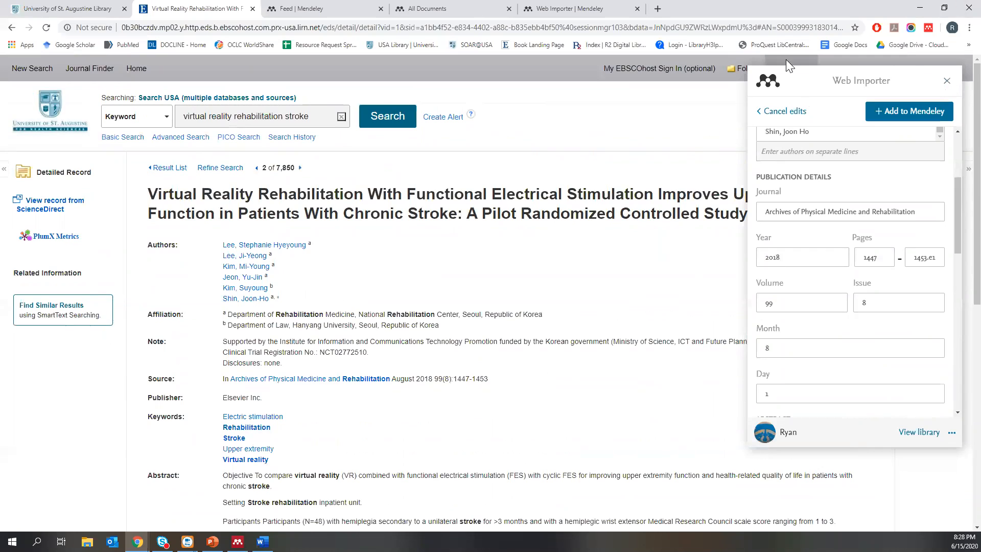
left_click(759, 113)
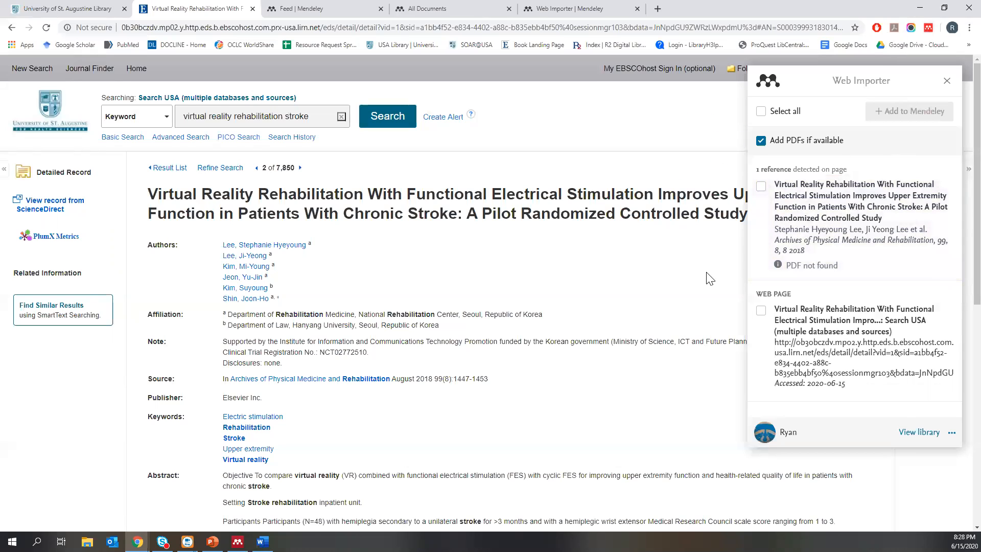
Open the Web Importer's web page entry for editing and set its reference type to Journal Article
scroll(319, 285, "down", 2)
scroll(319, 286, "up", 2)
scroll(806, 292, "down", 1)
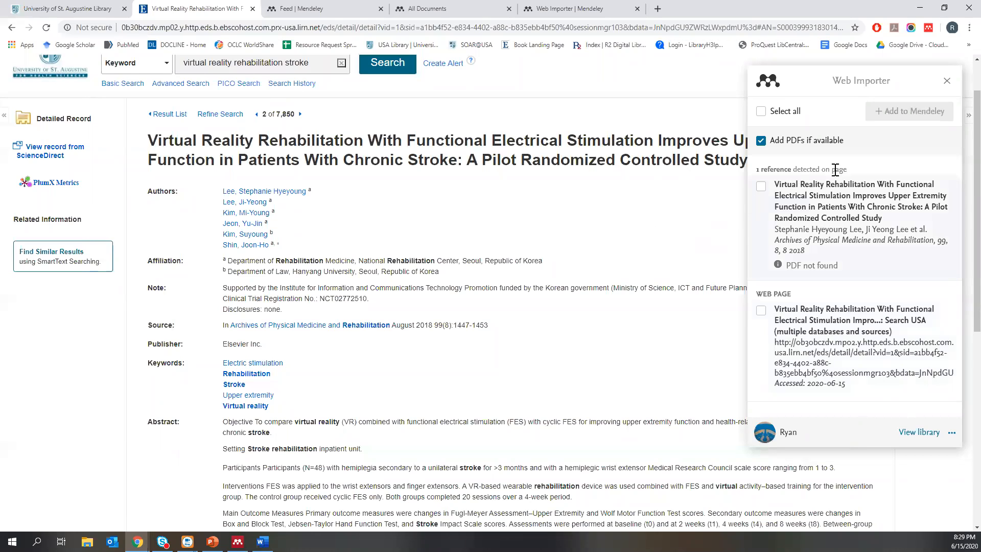
left_click(806, 344)
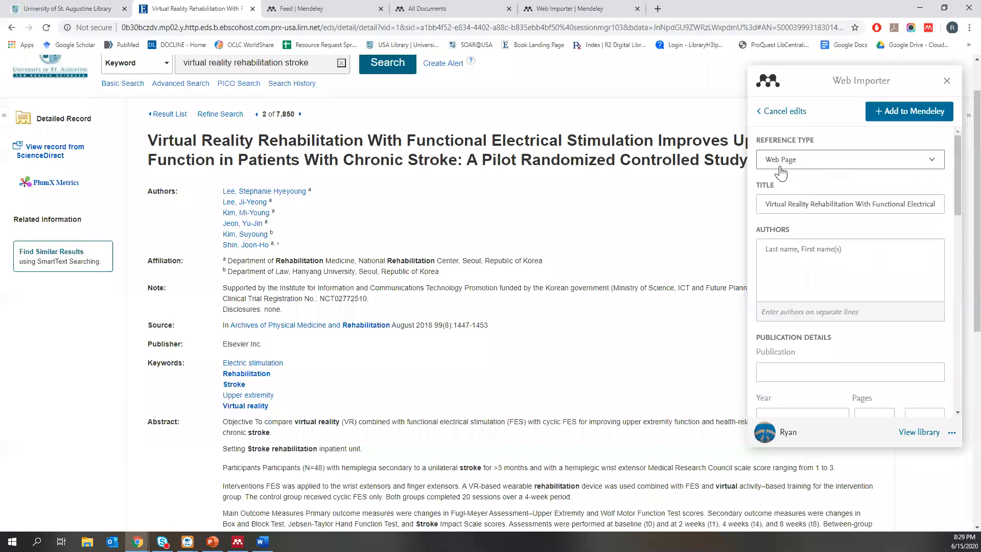
left_click(781, 160)
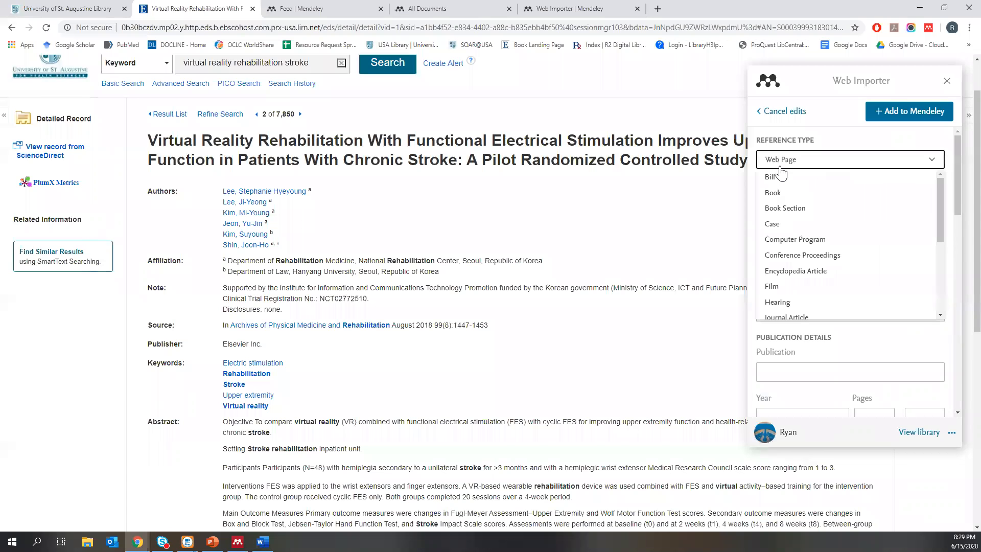
scroll(805, 184, "down", 1)
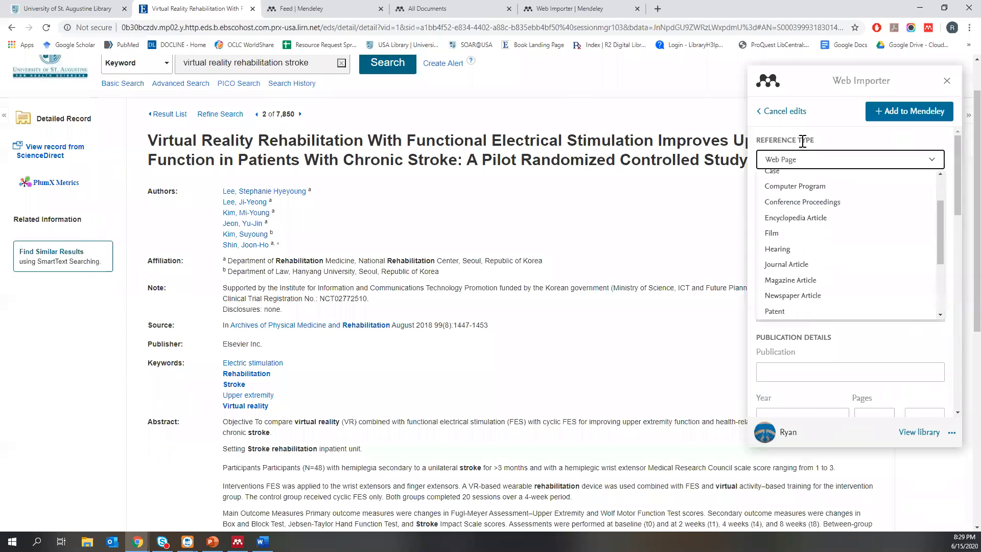
left_click(769, 111)
left_click(838, 318)
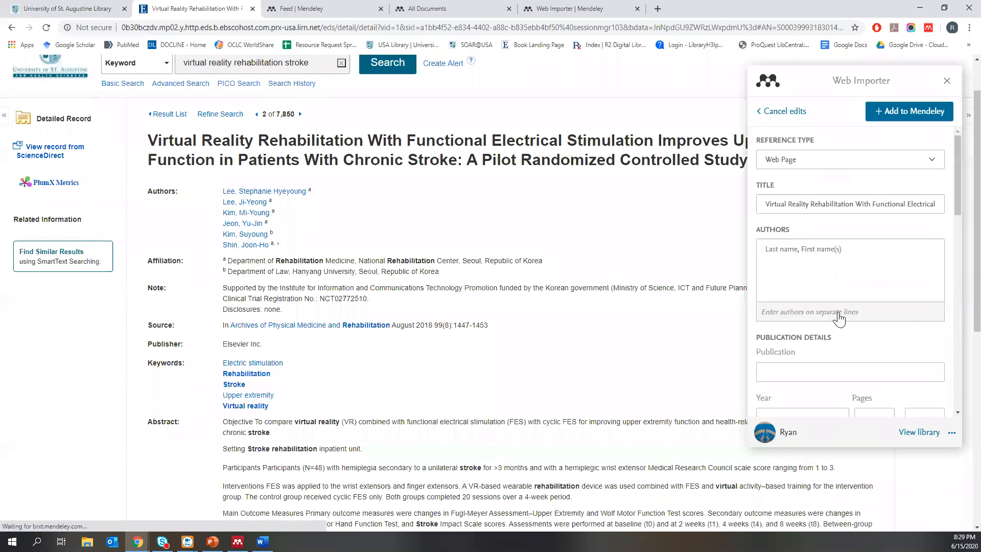
left_click(798, 161)
scroll(781, 274, "down", 1)
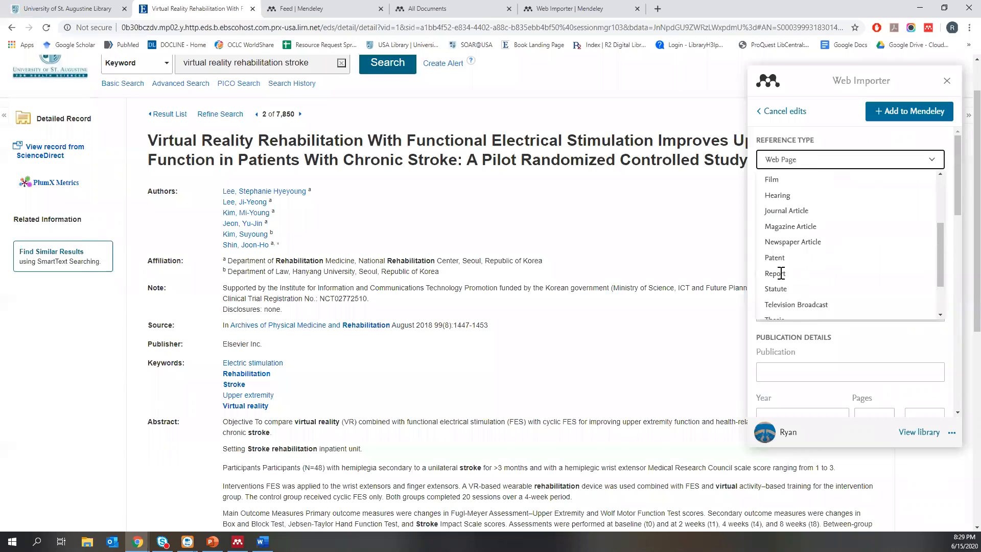
left_click(793, 217)
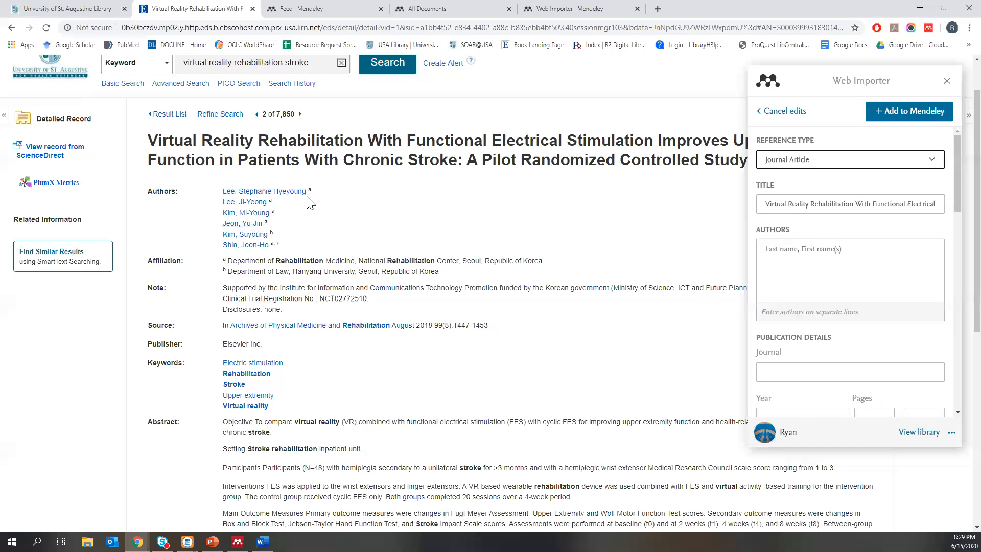
Try copying the first listed author's name from the record into the web page entry's authors field, and clear the field
left_click_drag(224, 191, 831, 252)
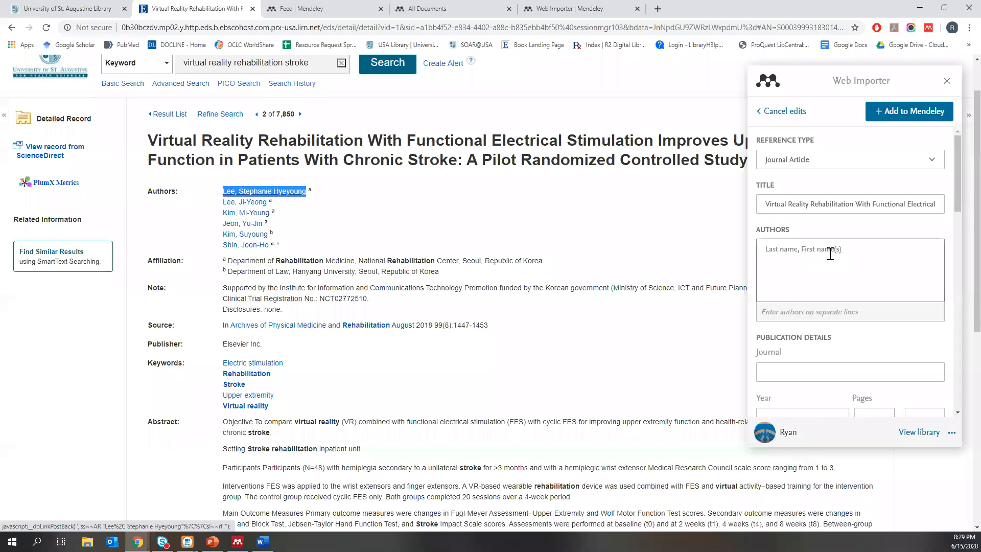
right_click(265, 193)
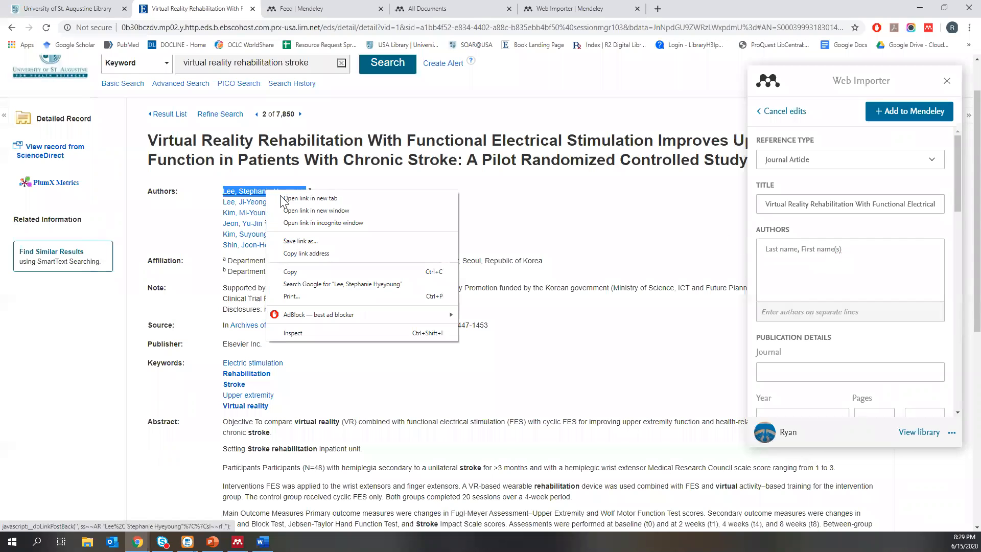
left_click(290, 271)
left_click(781, 254)
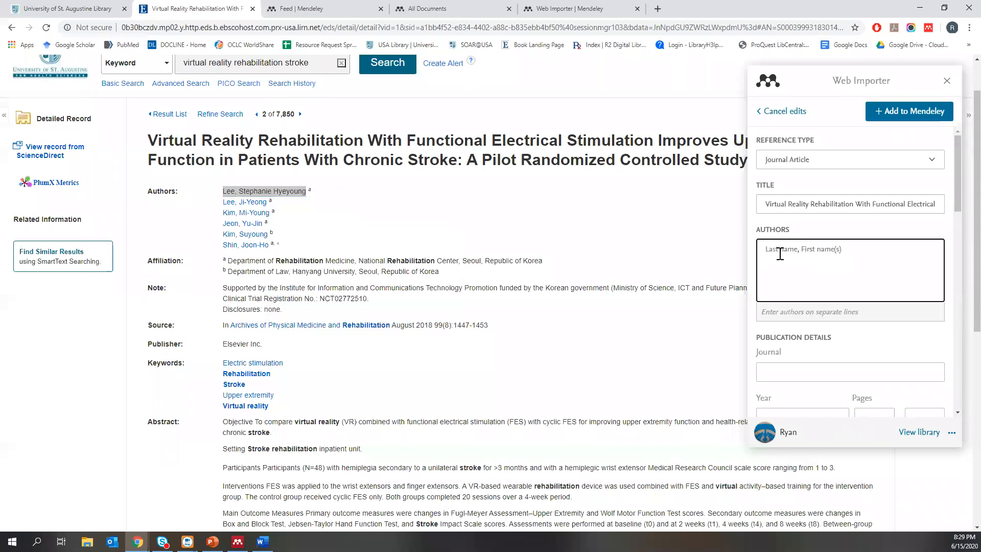
key("ctrl+v")
left_click_drag(843, 262, 751, 268)
key("BackSpace")
Review the publication detail and abstract fields of the web page entry and cancel its edits
scroll(653, 265, "down", 2)
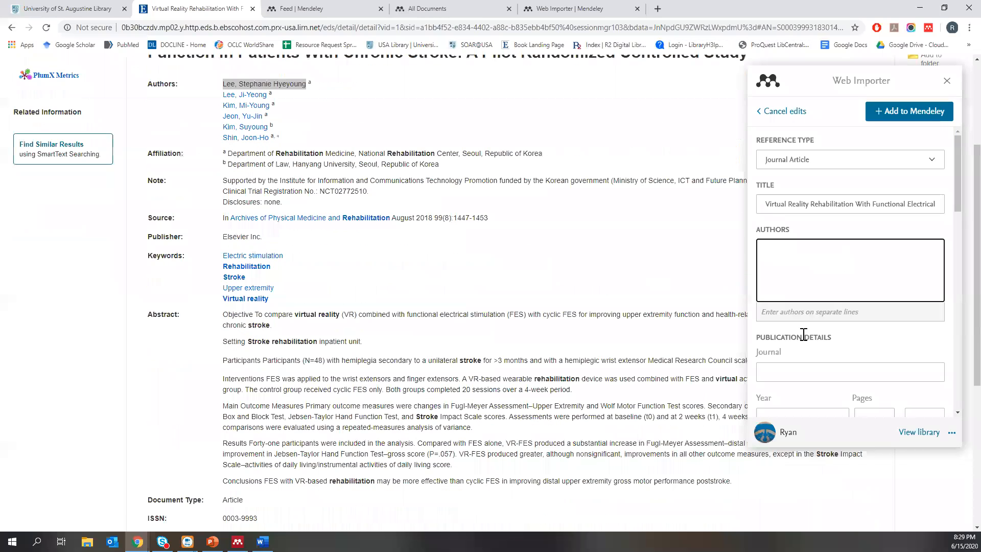
scroll(804, 335, "down", 2)
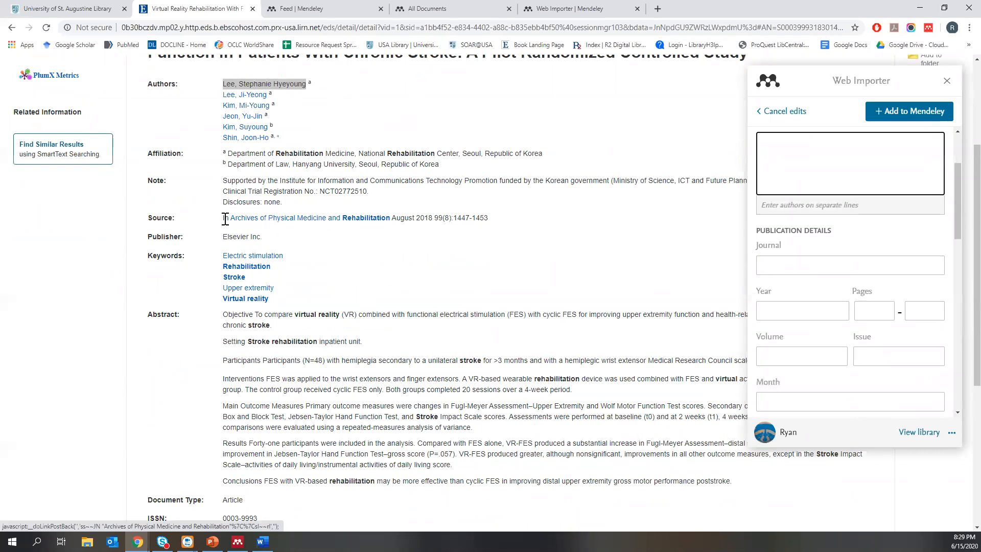
scroll(838, 256, "down", 2)
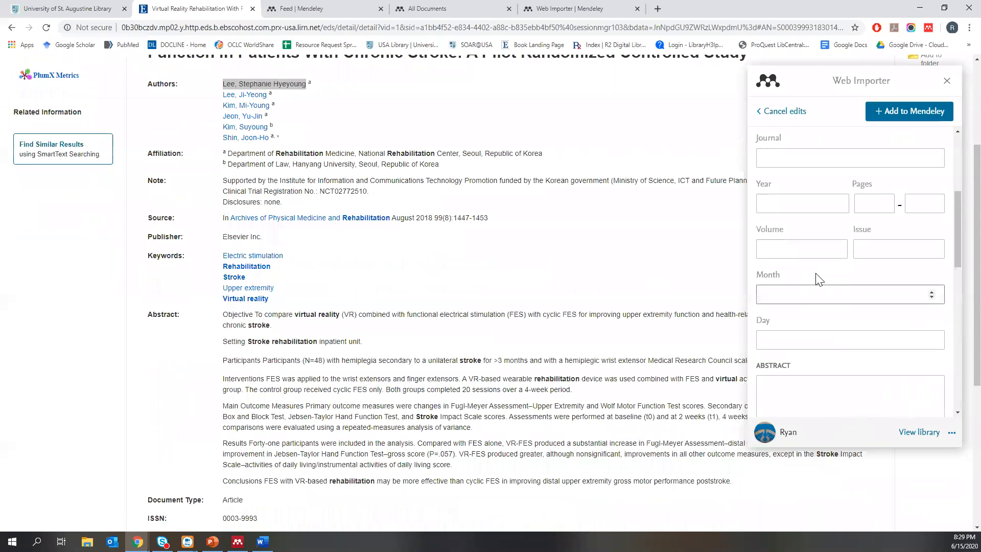
scroll(819, 278, "up", 4)
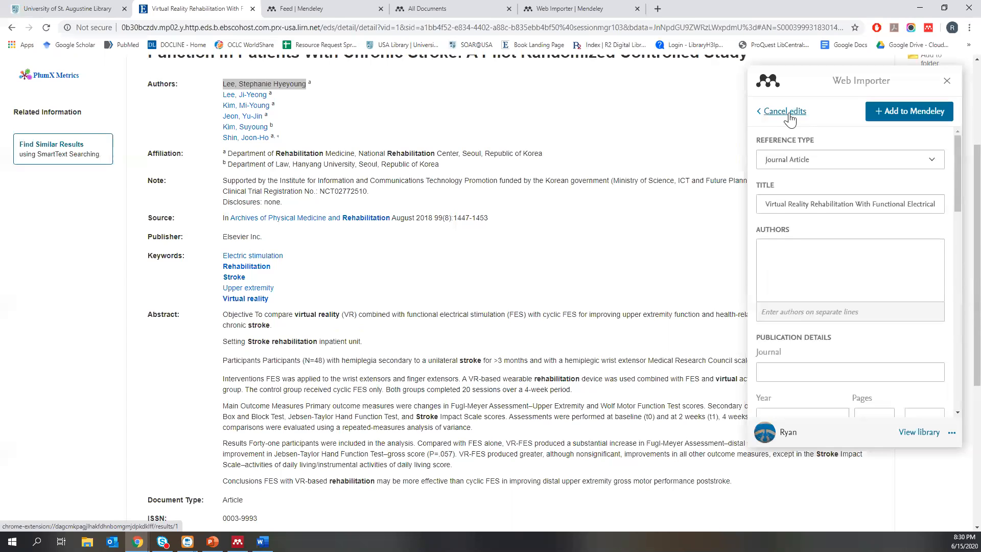
left_click(789, 118)
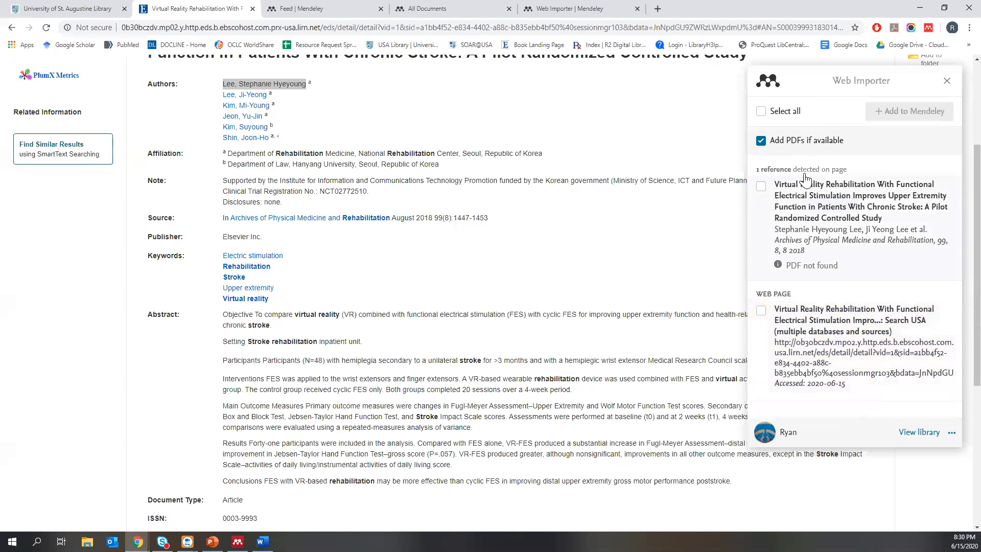
Select the journal article reference detected on the page and add it to Mendeley
left_click(761, 187)
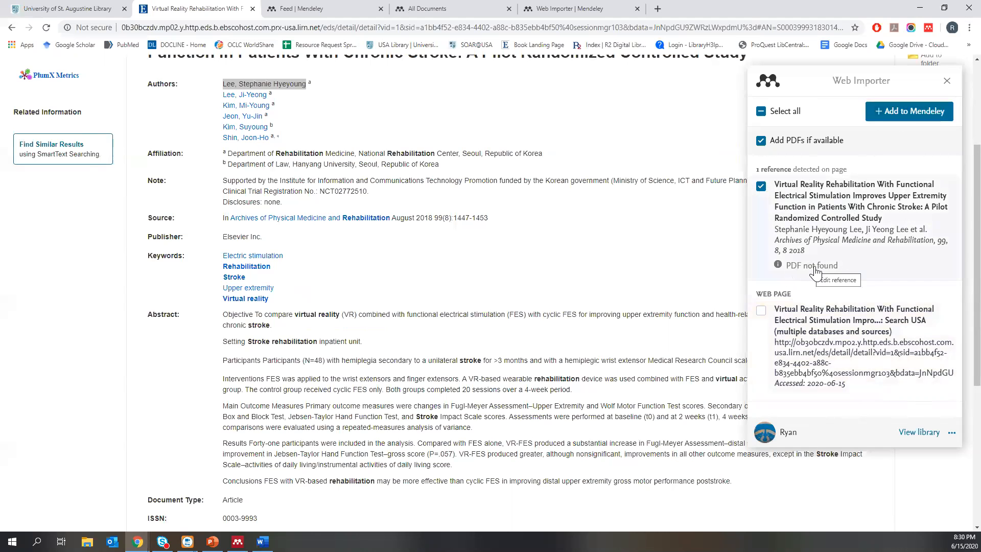
scroll(816, 273, "up", 3)
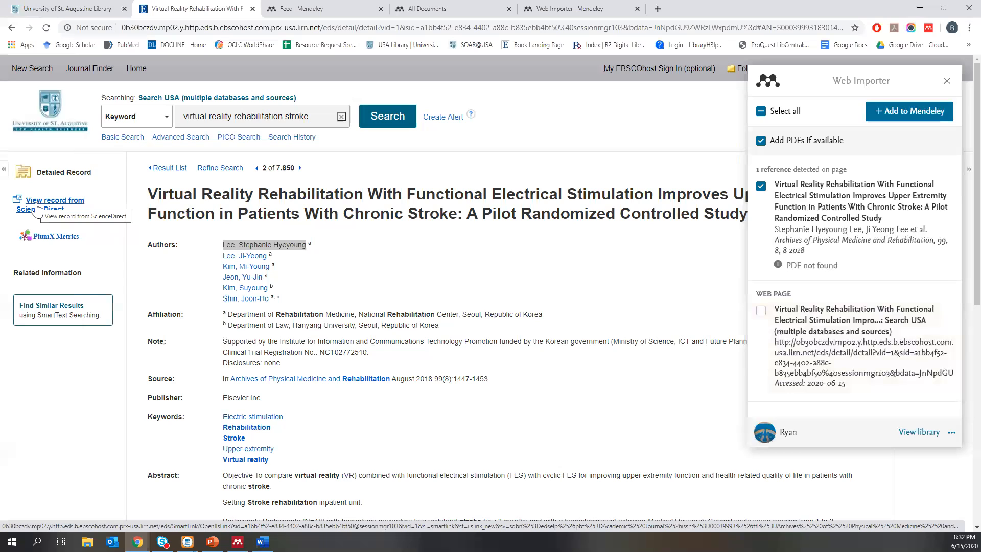
left_click(895, 113)
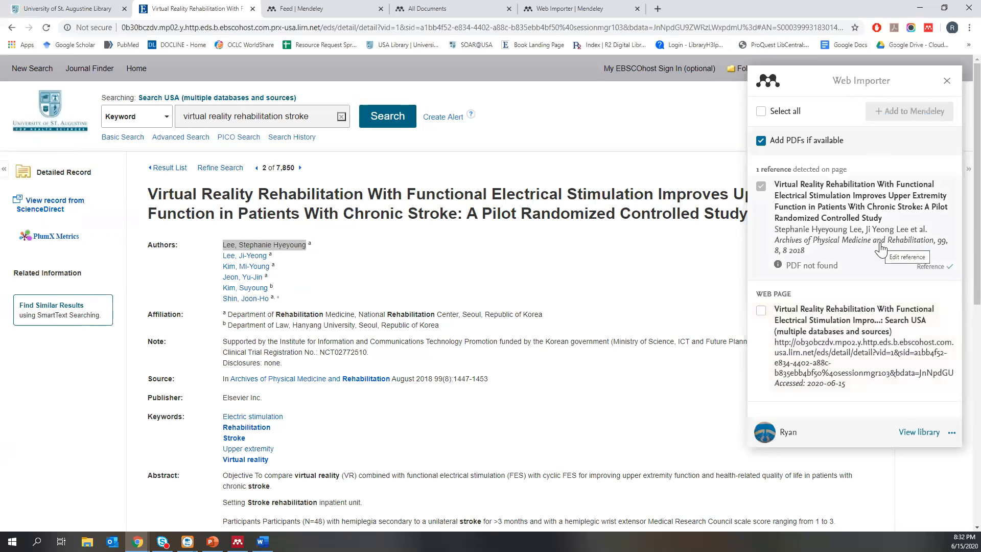
Switch to Mendeley Desktop, maximize its window, and synchronize the library with Mendeley Web
left_click(237, 542)
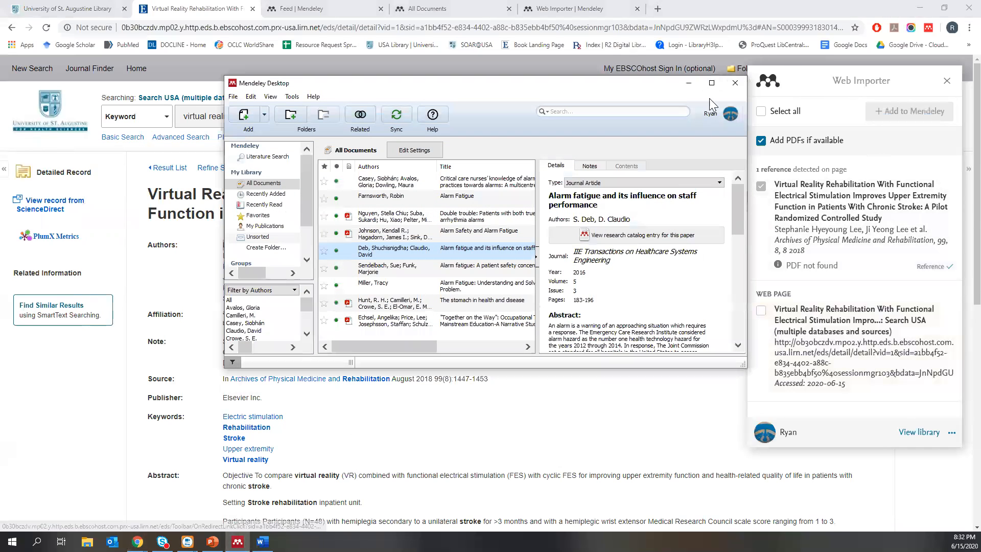
left_click(711, 82)
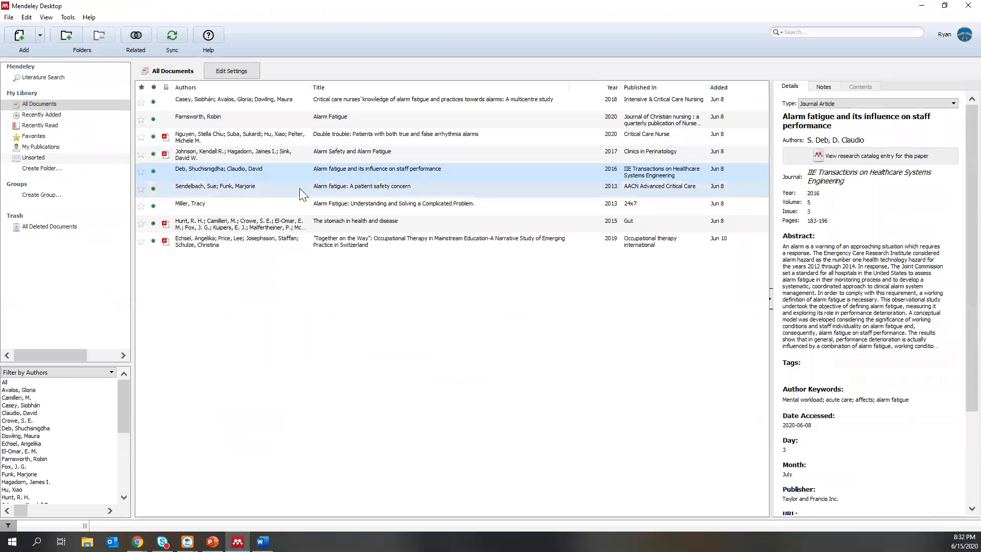
left_click(172, 36)
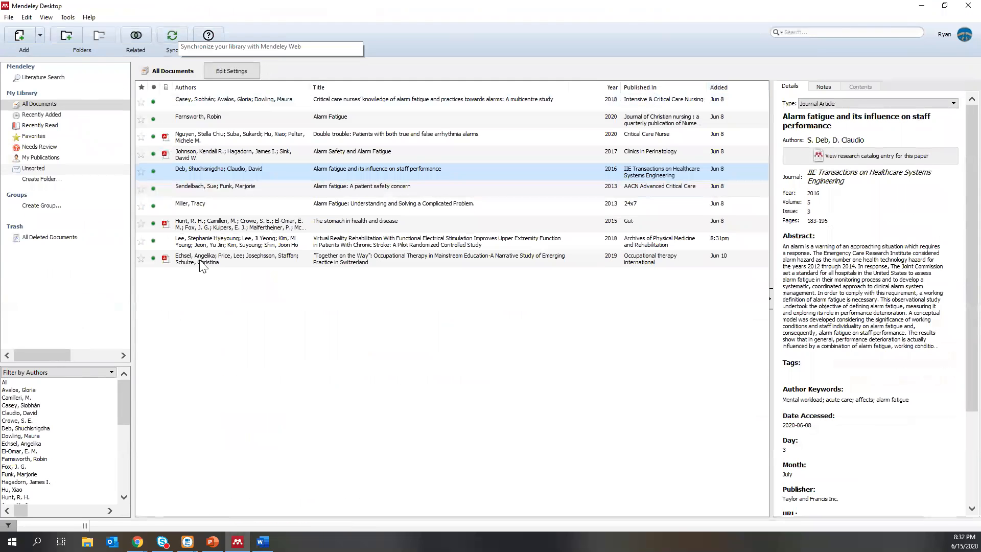
double_click(343, 6)
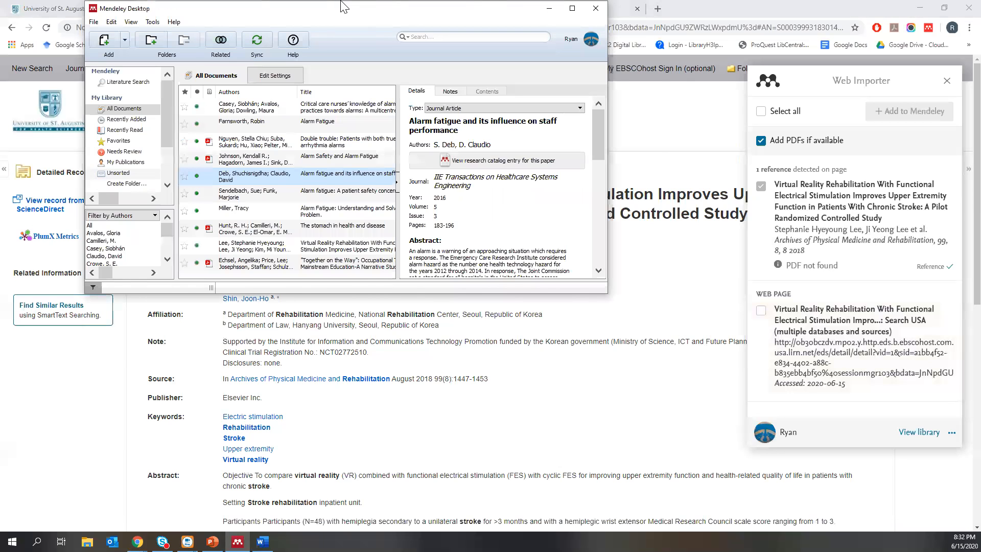
left_click_drag(341, 1, 387, 69)
left_click(618, 75)
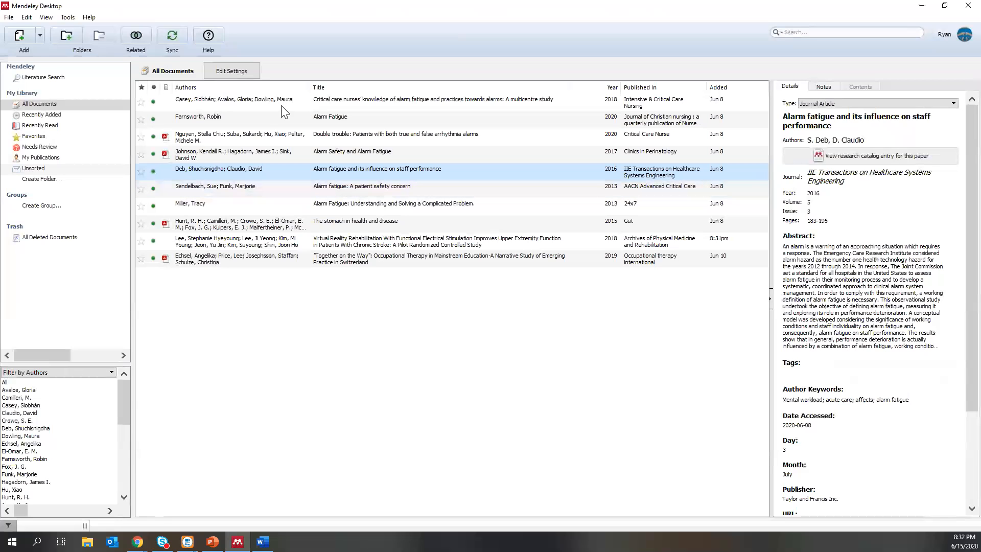
left_click(945, 6)
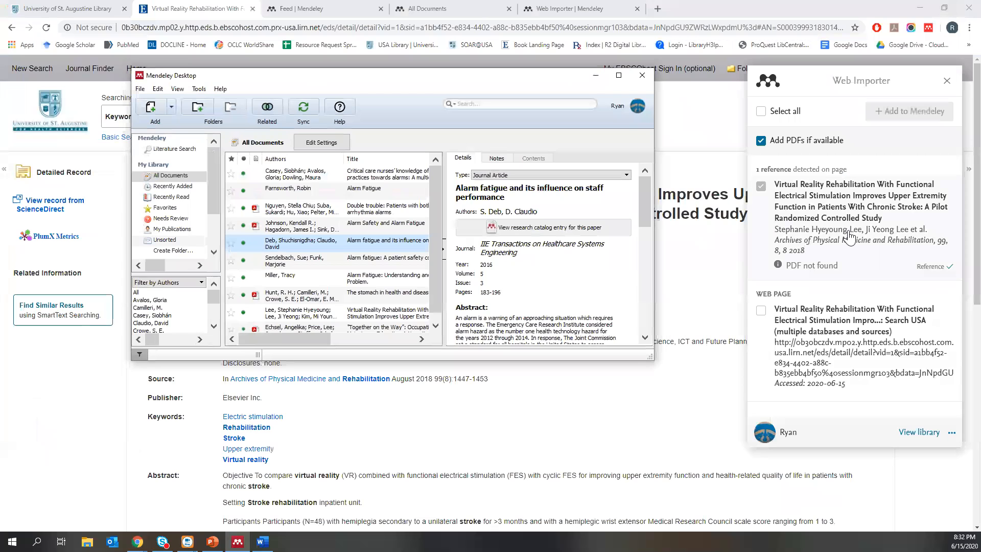
Examine the imported Virtual Reality Rehabilitation article's details in the maximized Mendeley Desktop window, including its publication data, abstract, keywords and catalog IDs
left_click(619, 77)
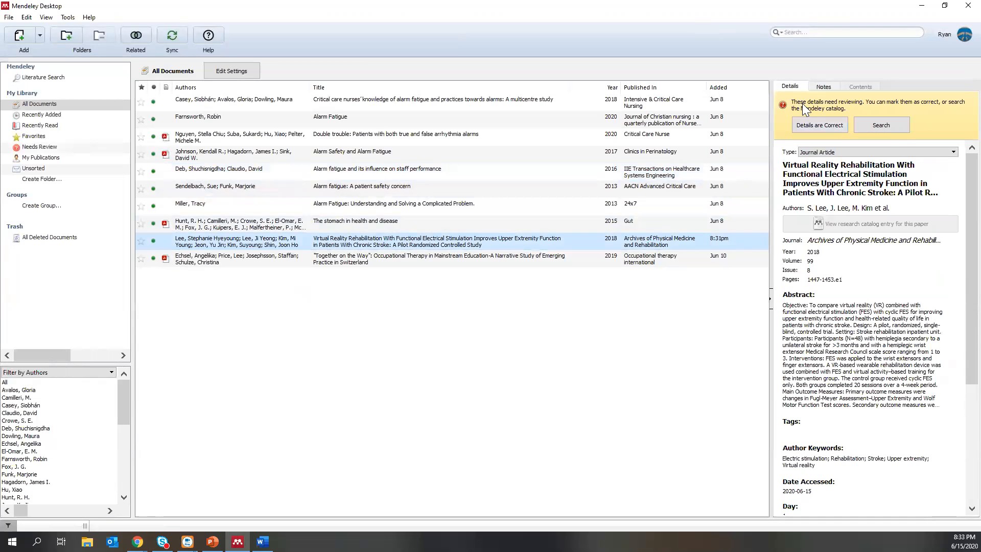
scroll(897, 266, "down", 1)
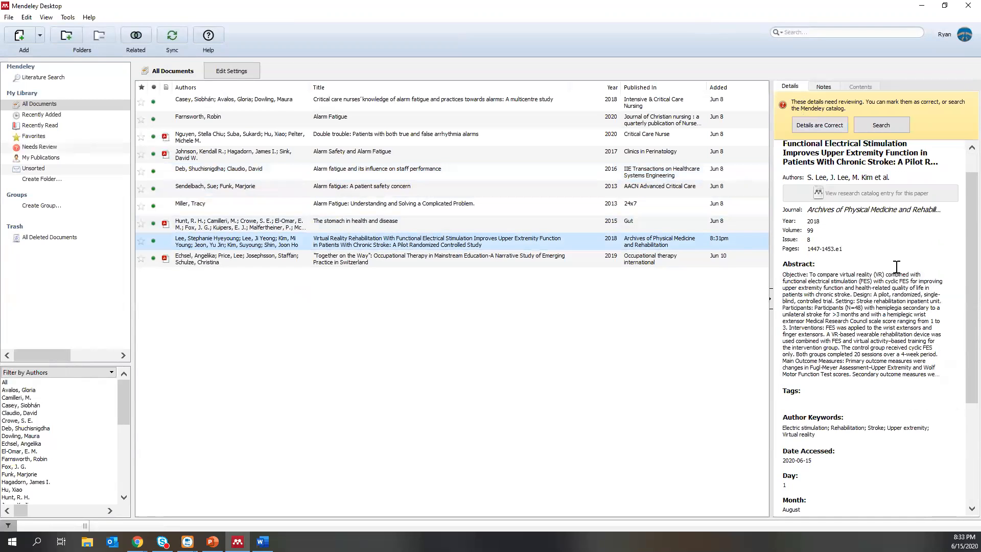
scroll(896, 267, "down", 5)
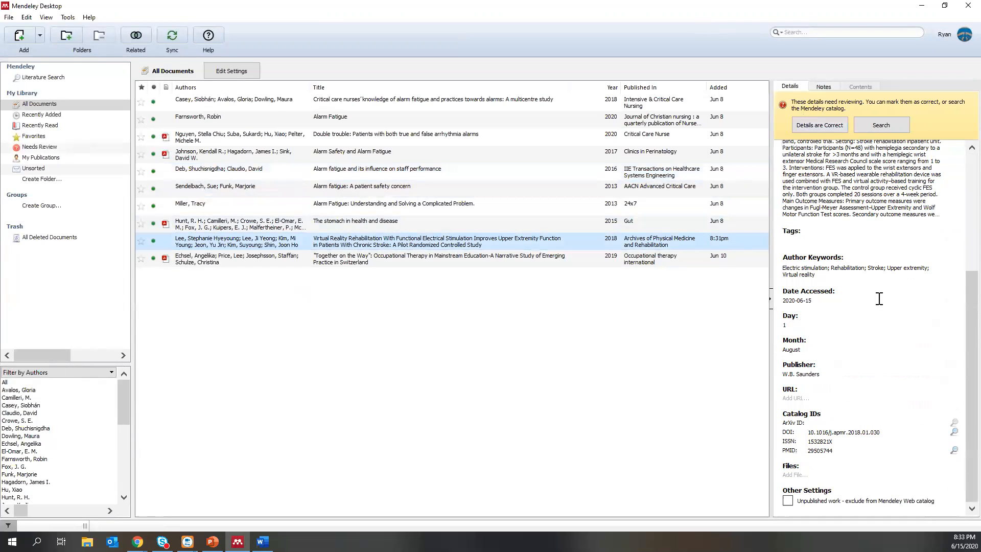
scroll(878, 299, "up", 8)
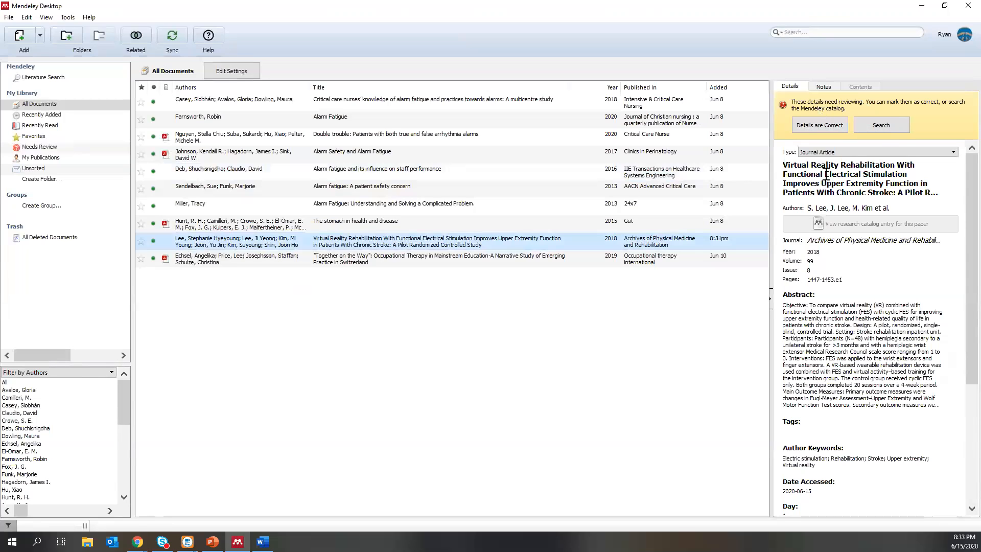
scroll(840, 249, "down", 5)
scroll(841, 249, "up", 5)
scroll(840, 248, "down", 4)
scroll(889, 381, "down", 2)
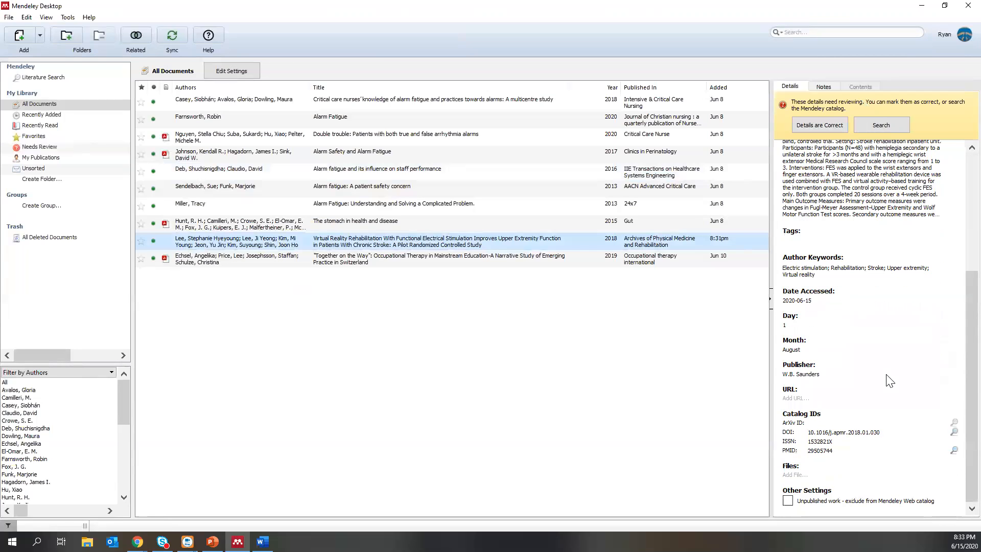
scroll(889, 381, "up", 6)
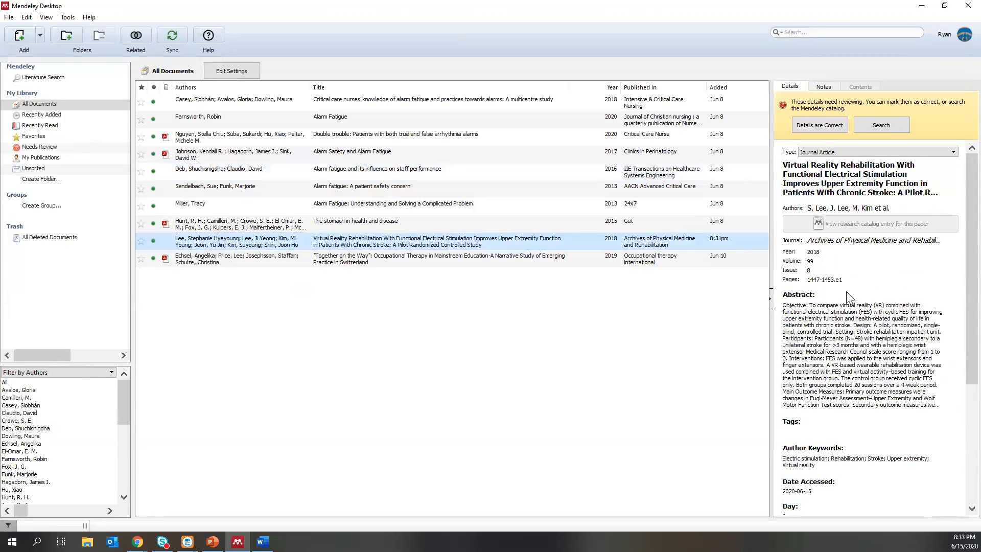
scroll(849, 297, "down", 4)
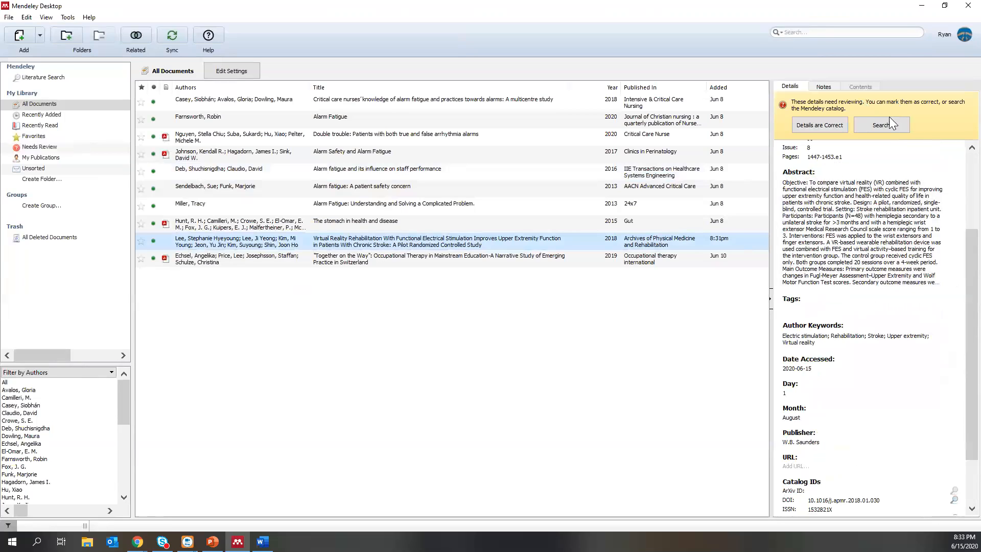
Search the Mendeley catalog for the imported article's details, review them, and mark the details as correct
left_click(876, 123)
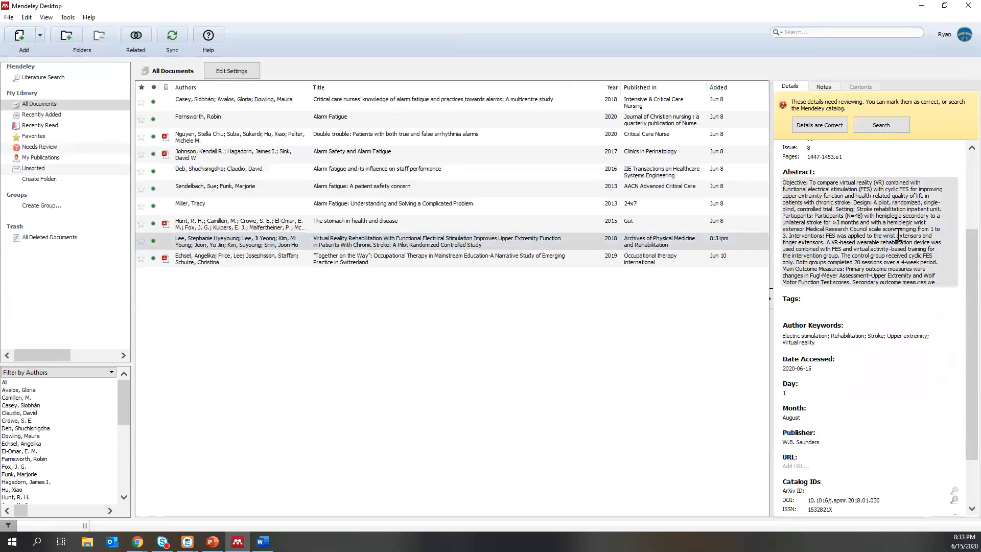
scroll(874, 254, "down", 1)
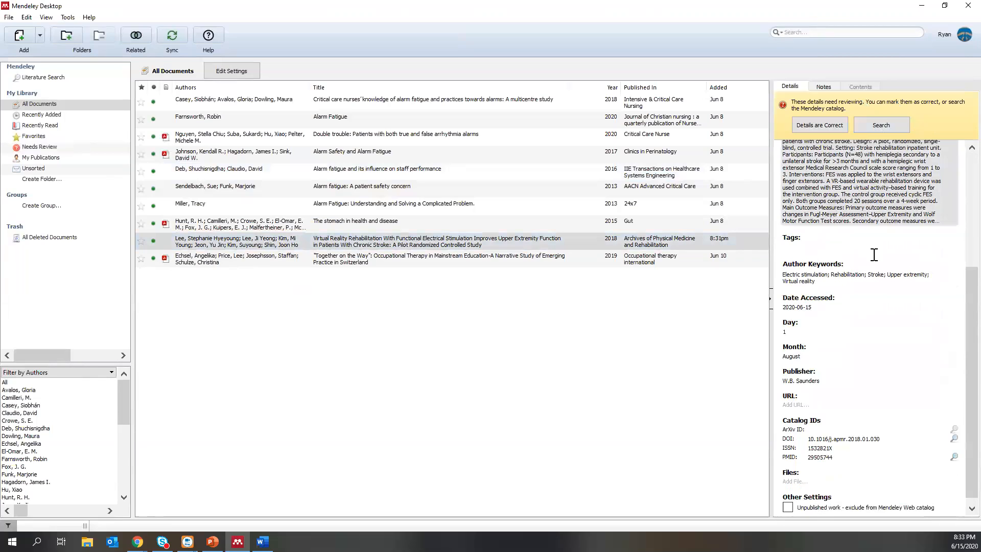
scroll(874, 254, "up", 2)
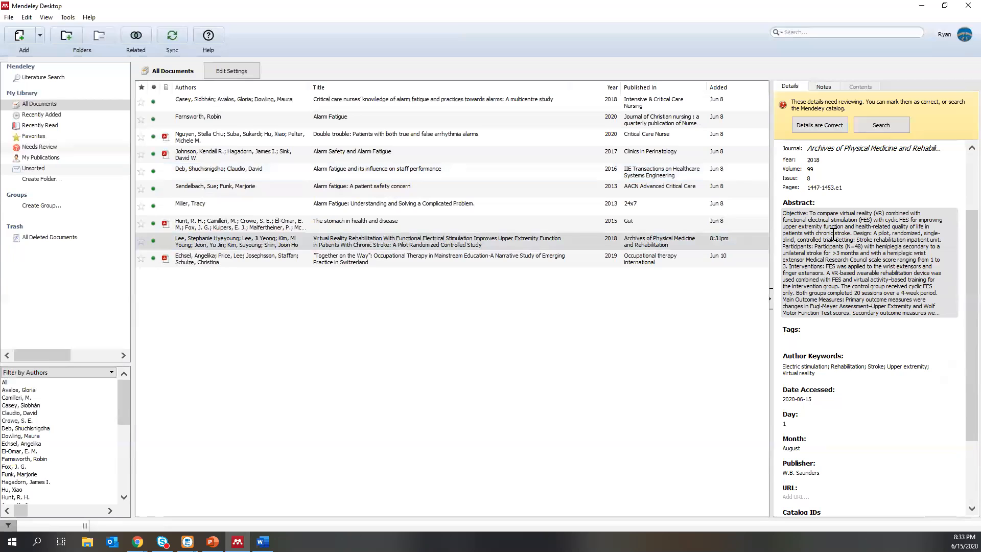
left_click(818, 126)
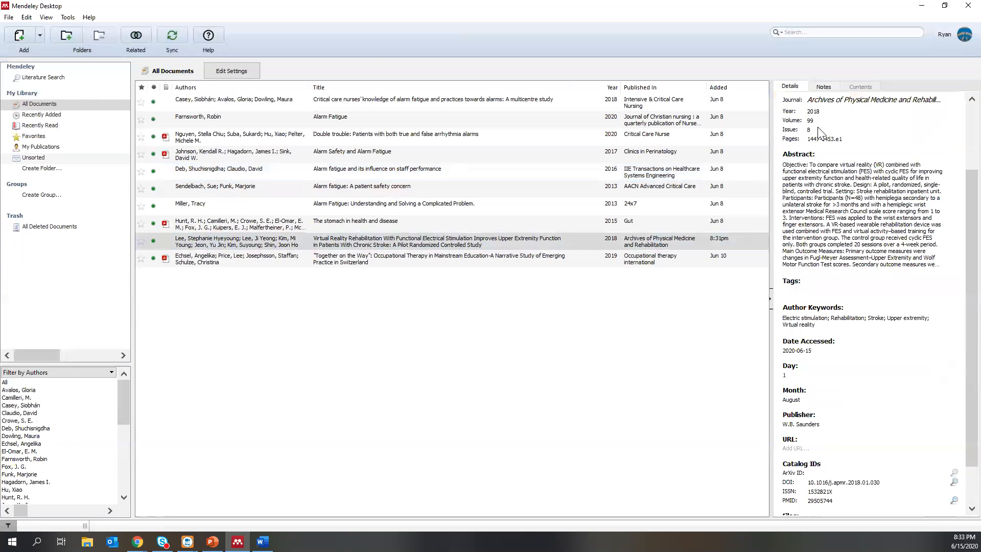
scroll(838, 230, "up", 3)
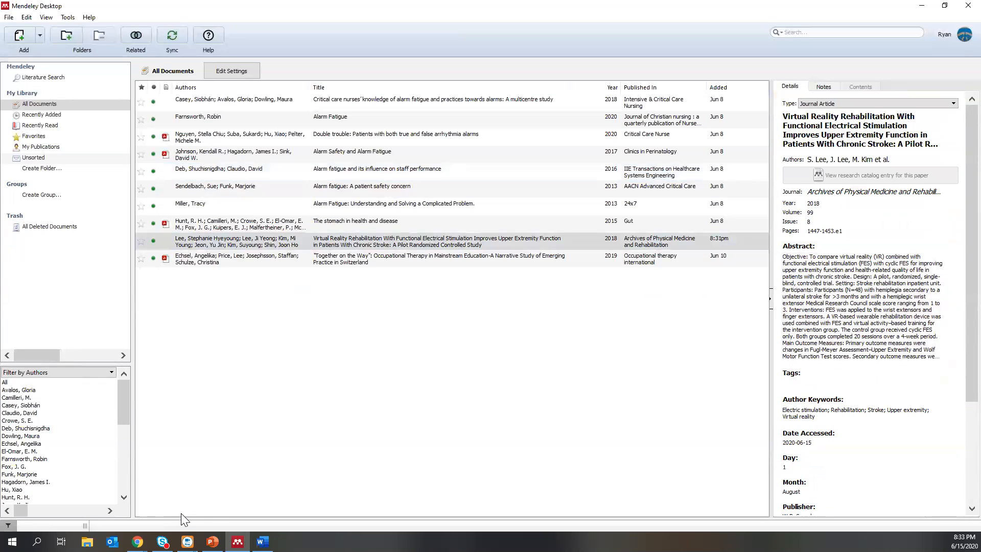
Switch back to the article's database record in Chrome and open its record on ScienceDirect
mouse_move(137, 541)
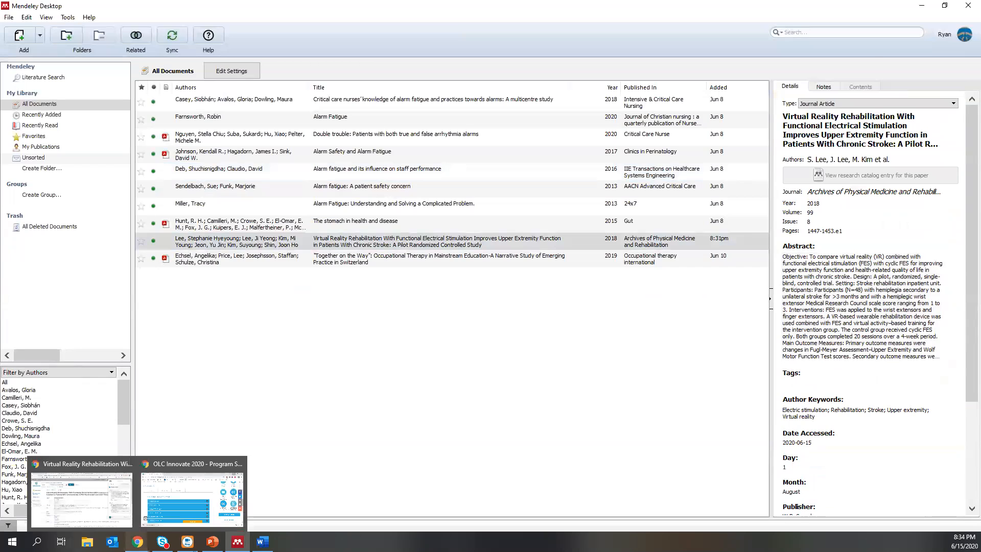
left_click(79, 495)
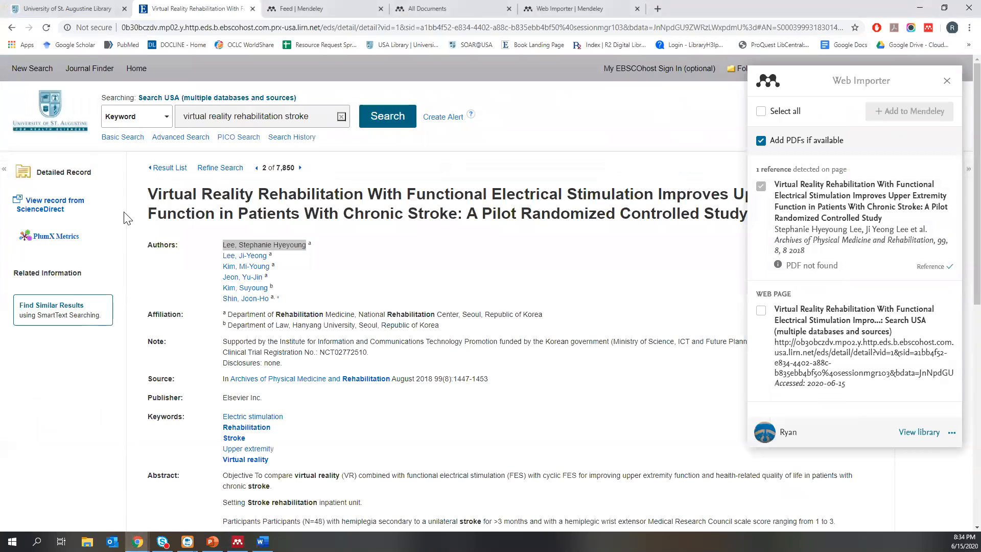
left_click(44, 209)
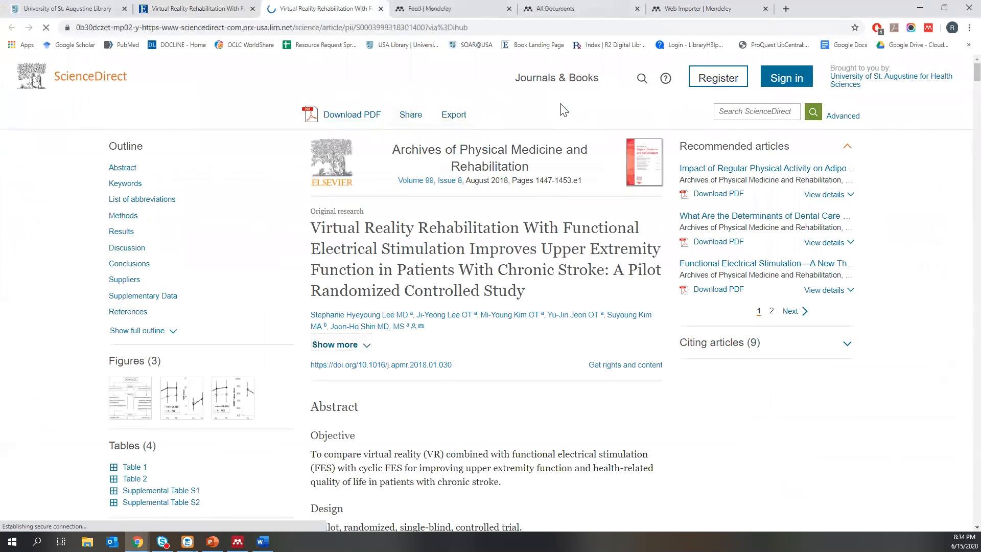
Compare the article's database record with its ScienceDirect page and return to the database record
left_click(179, 9)
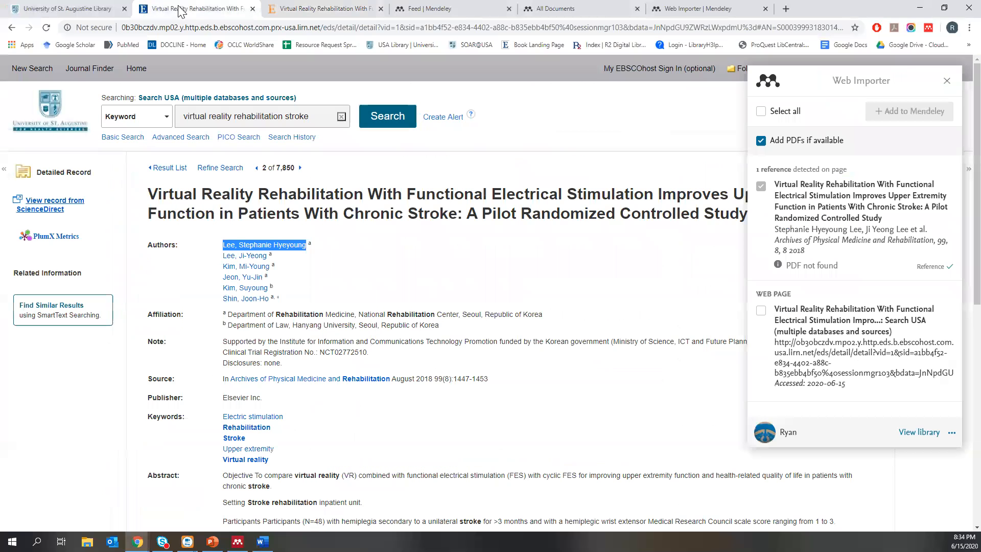
left_click(315, 8)
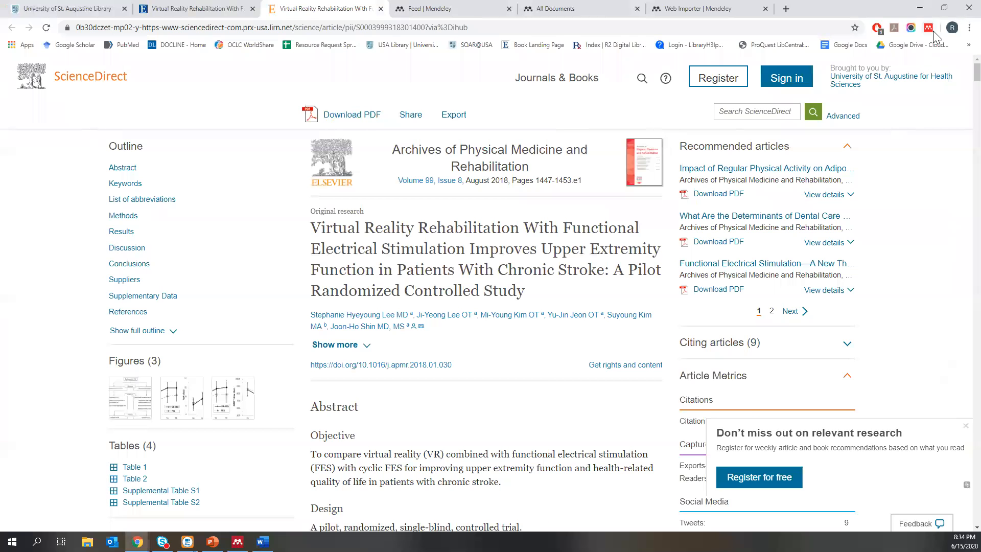
left_click(214, 8)
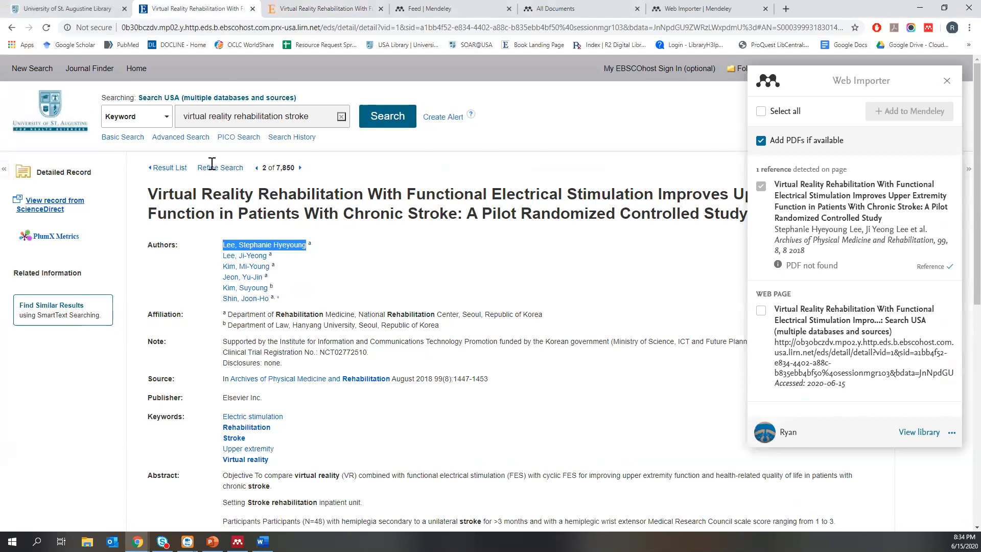
Open the article's PDF from its ScienceDirect page and save it to the Desktop as M6-15
left_click(339, 10)
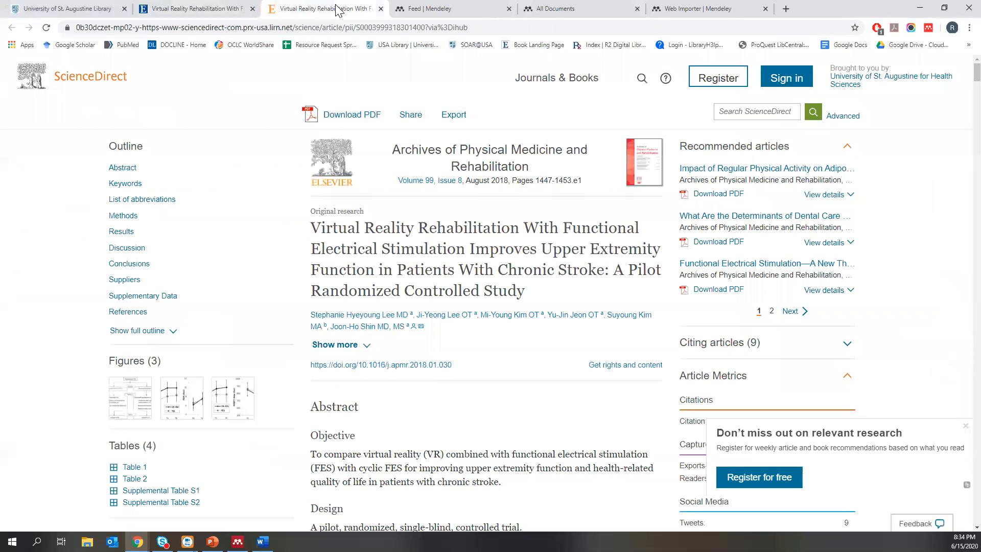
left_click(344, 115)
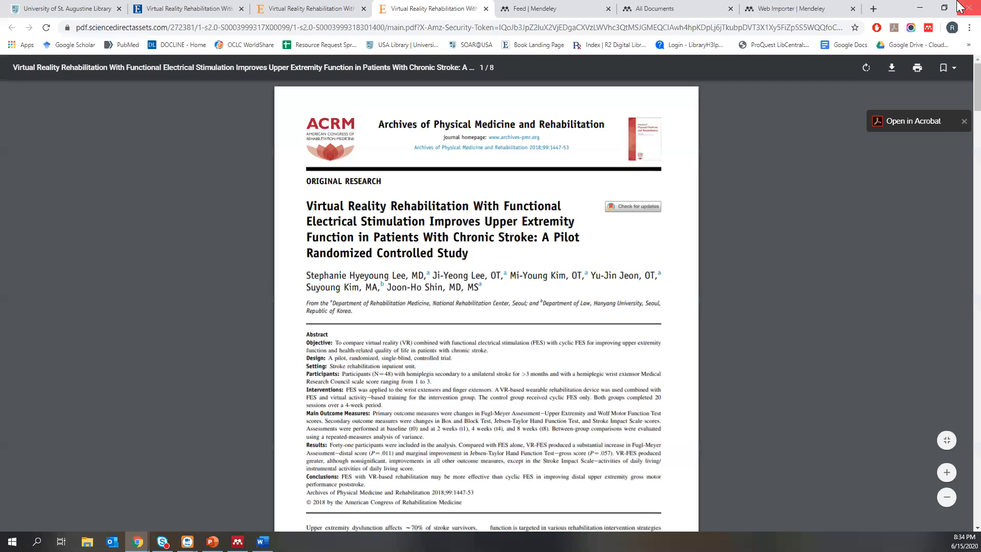
left_click(892, 68)
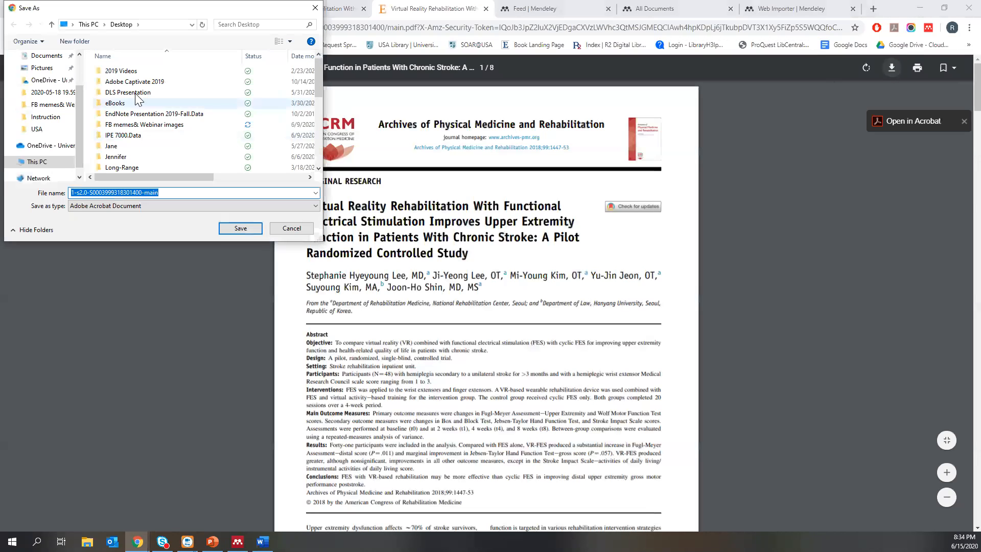
key("ctrl+a")
key("BackSpace")
type("M")
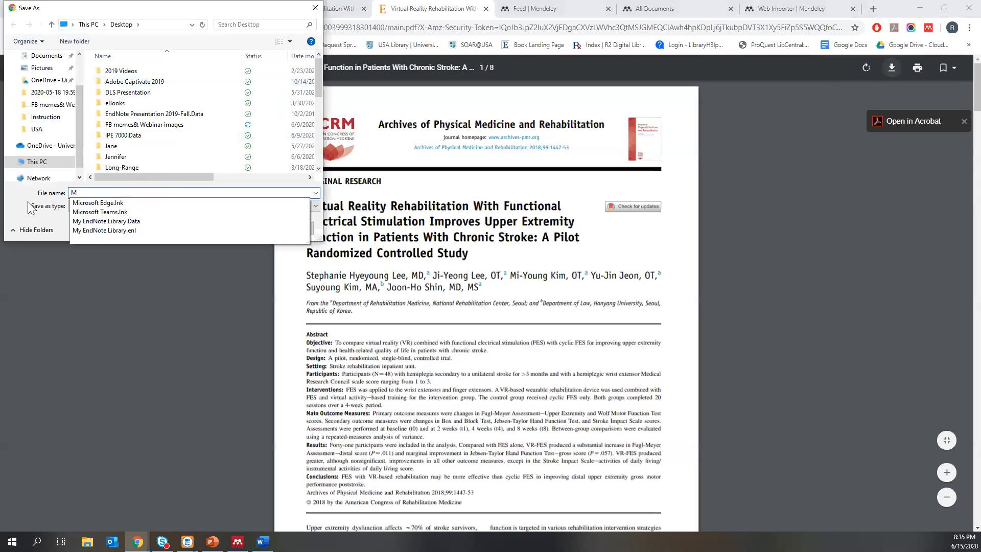
type("6/")
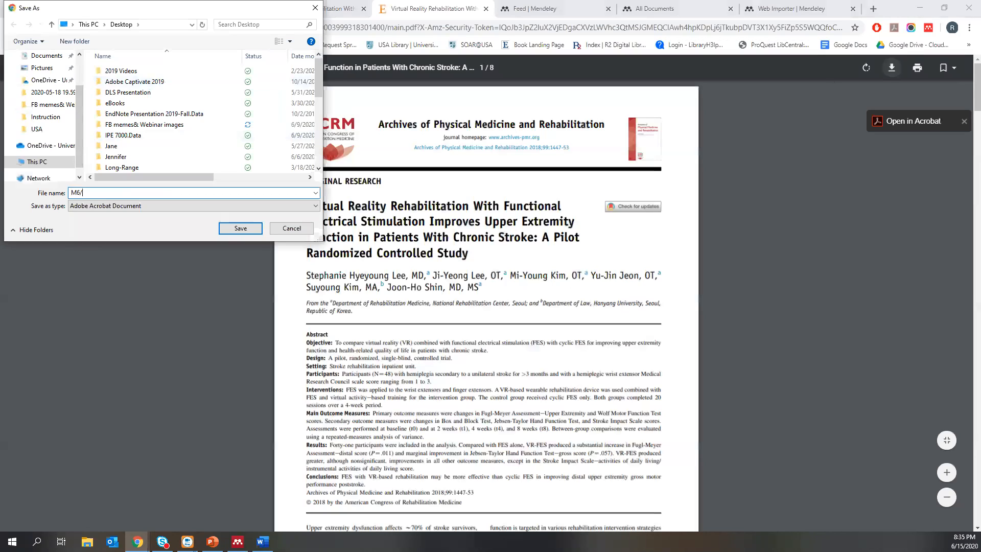
type("55")
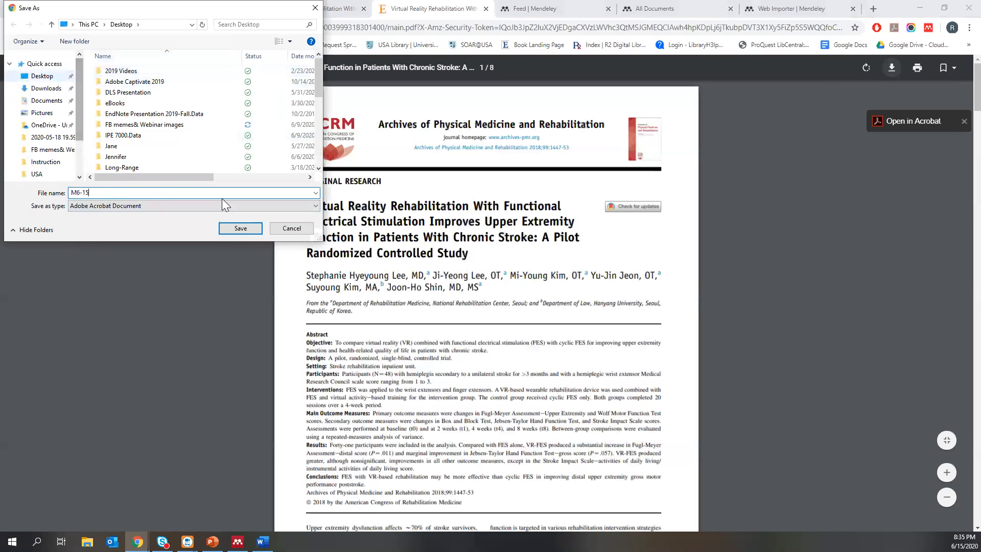
left_click(244, 232)
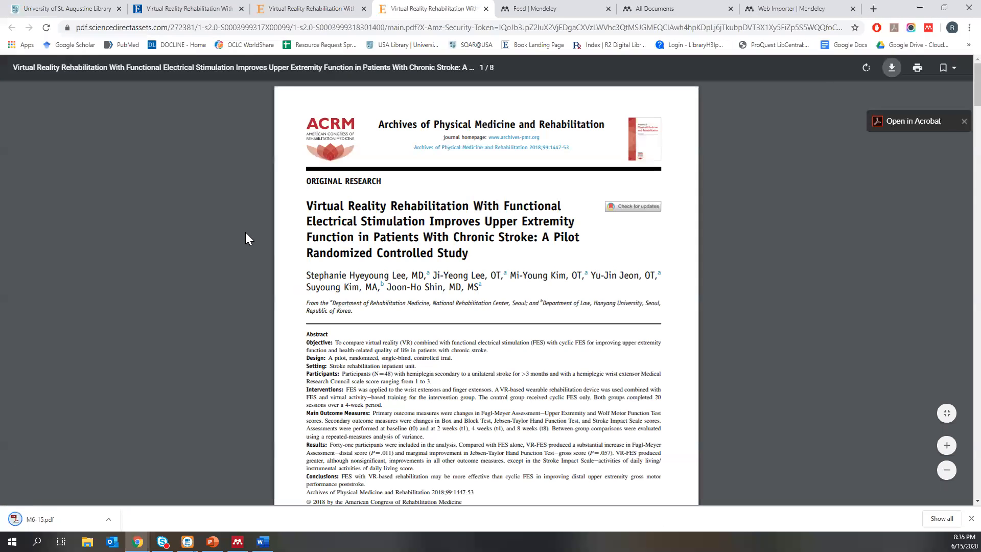
Switch to Mendeley Desktop and look through the document options for the Virtual Reality Rehabilitation article, including its Copy As formats
left_click(237, 541)
left_click(219, 241)
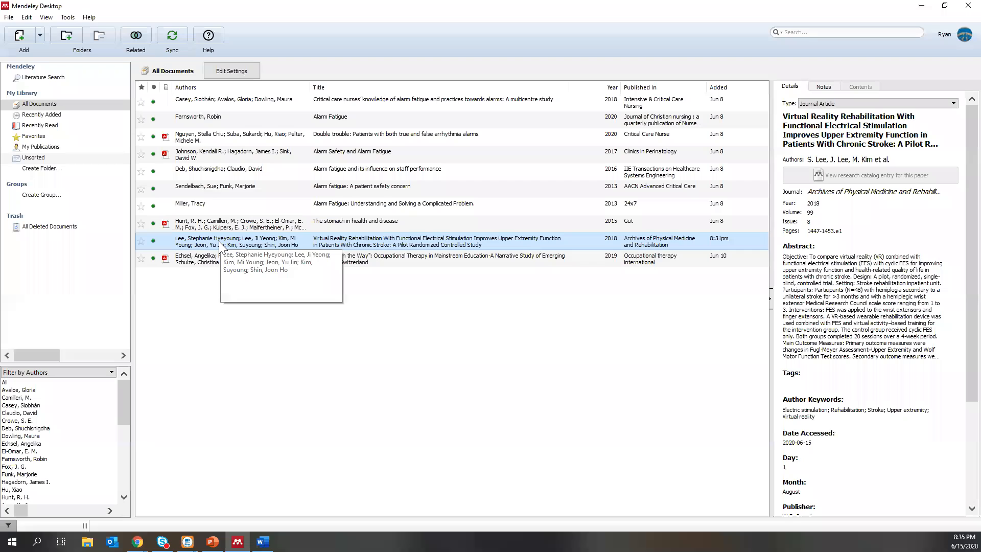
right_click(219, 241)
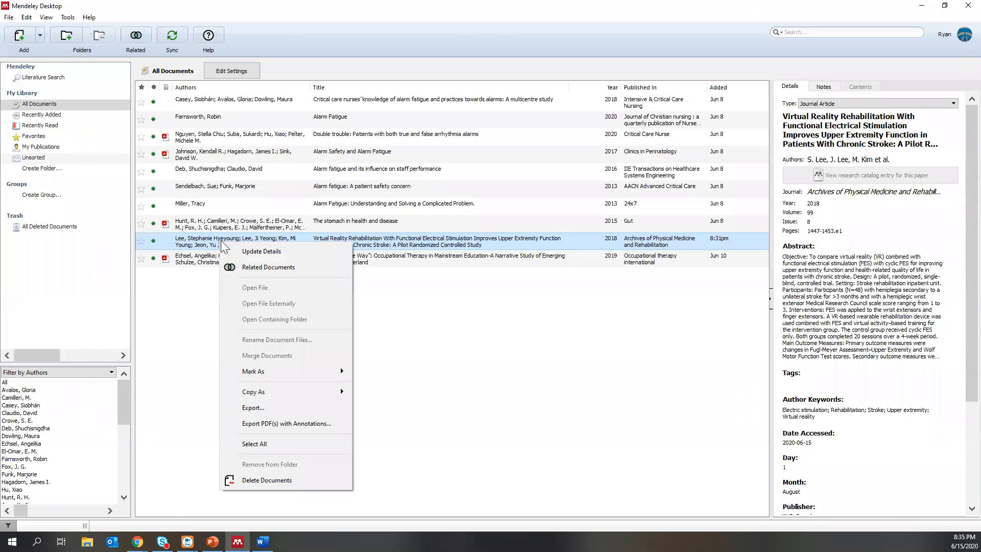
left_click(189, 244)
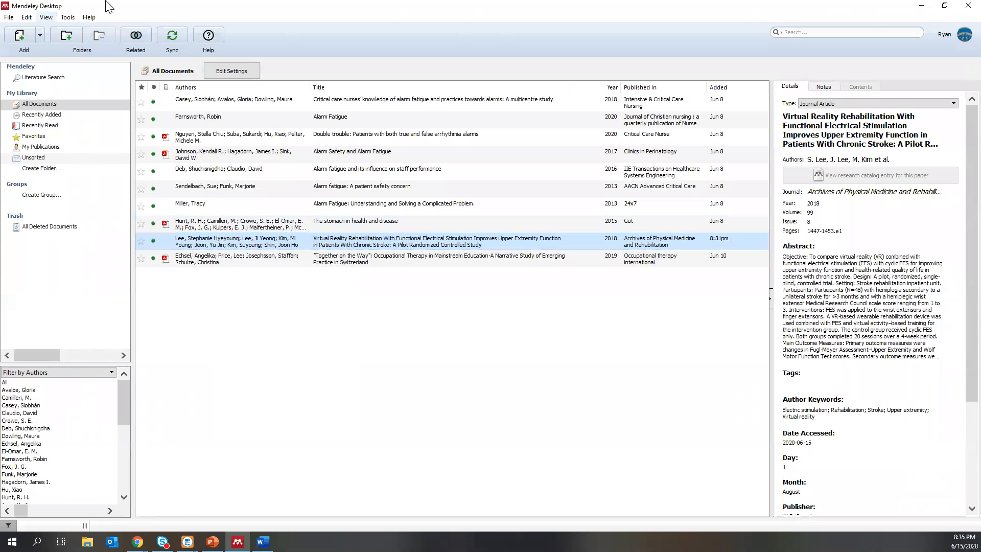
right_click(240, 238)
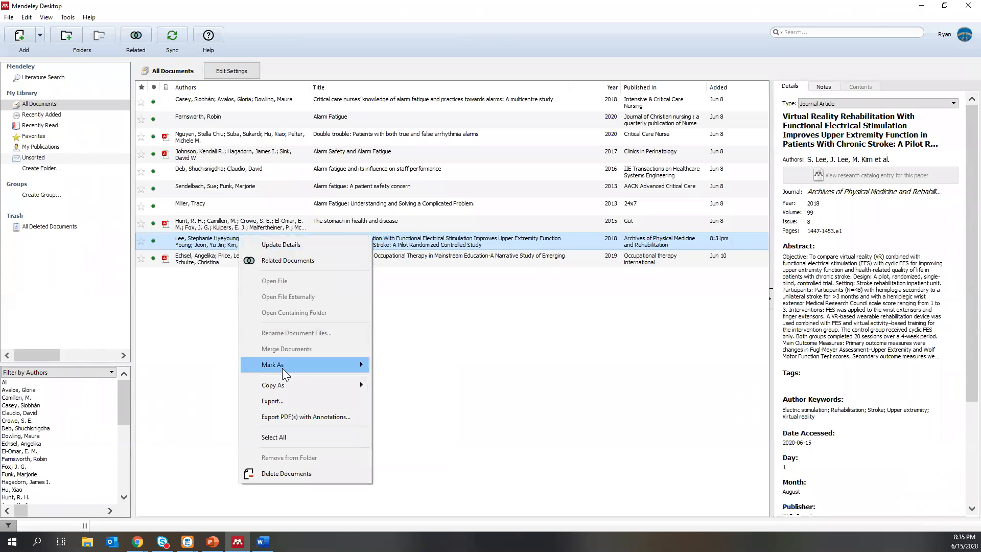
mouse_move(278, 389)
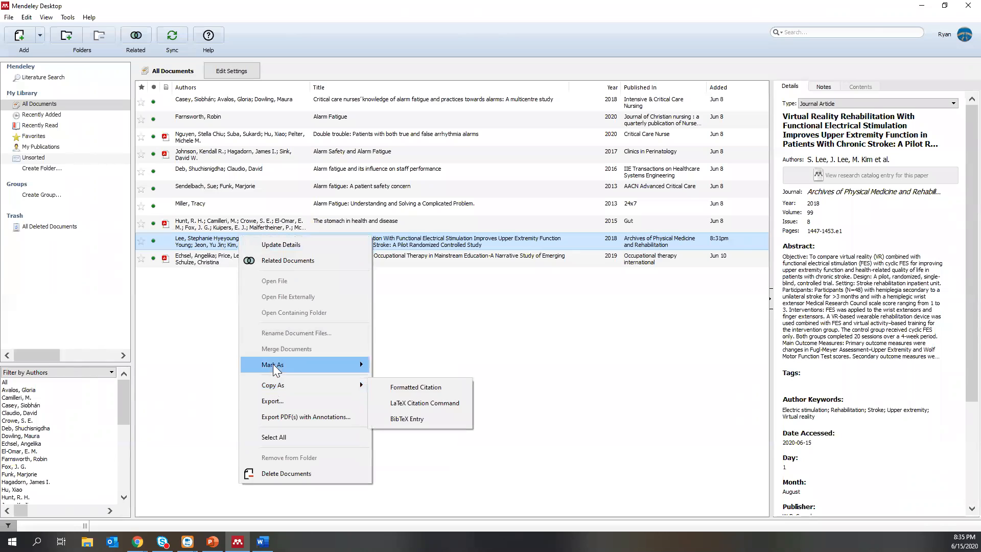
left_click(180, 327)
Attach the saved M6-15 PDF to the Virtual Reality Rehabilitation reference and open it in the built-in reader
left_click(202, 243)
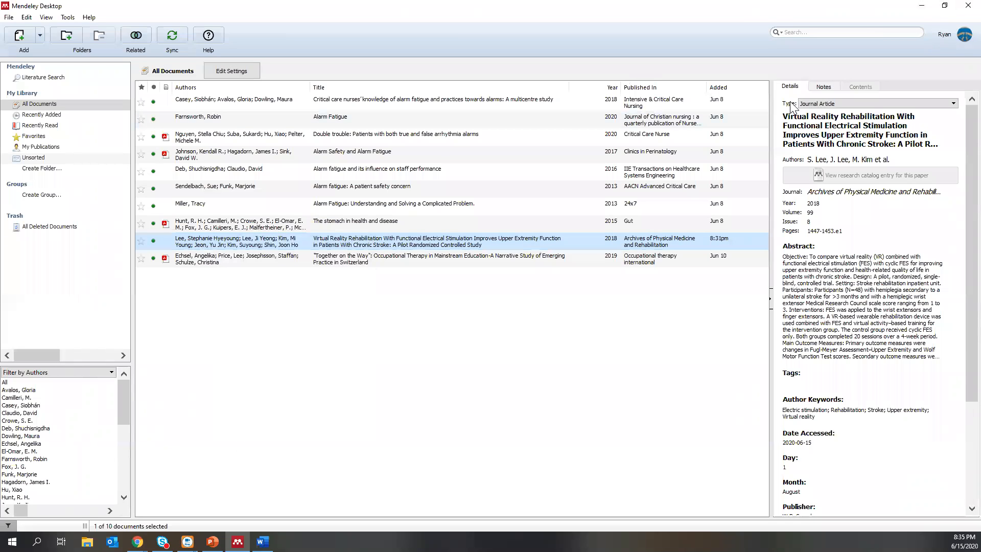
left_click(824, 88)
left_click(790, 87)
left_click_drag(173, 360, 222, 235)
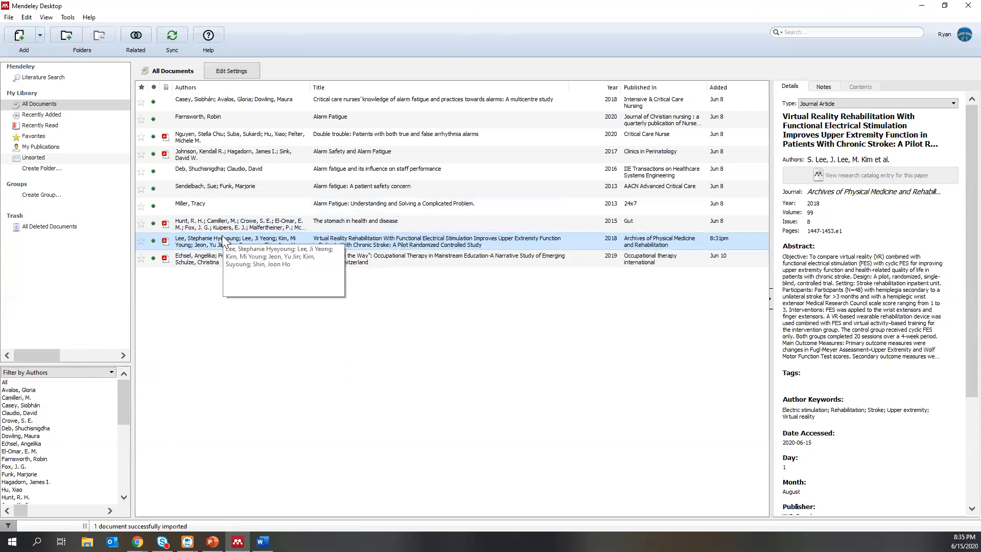
double_click(192, 237)
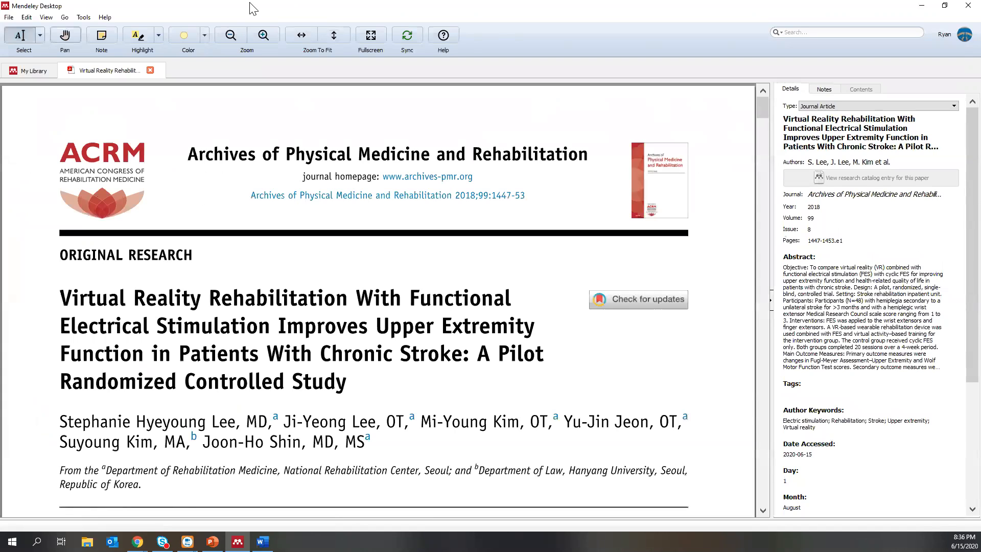
Add a note reading "looks good" at the article's title in the PDF, close the PDF and reselect its reference in the library
left_click(101, 35)
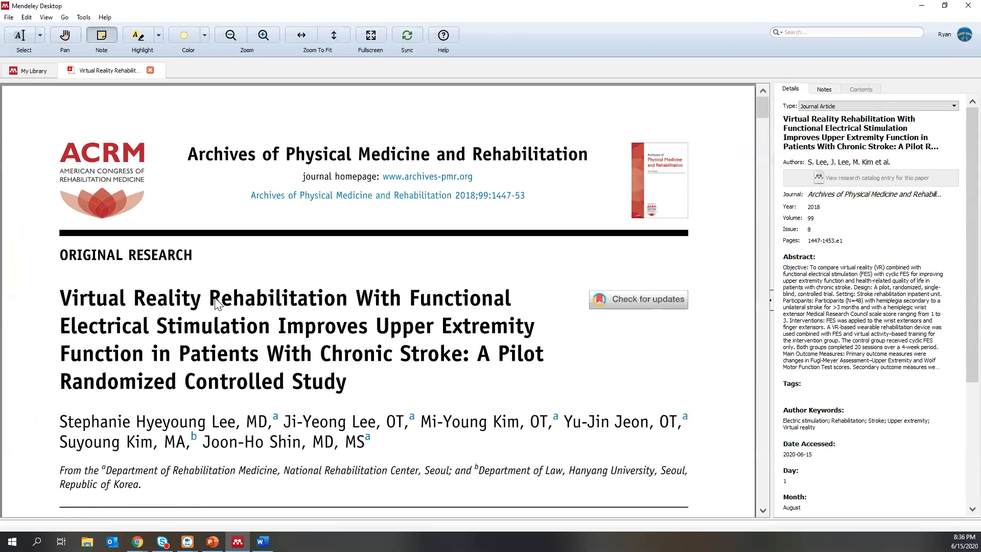
left_click(334, 304)
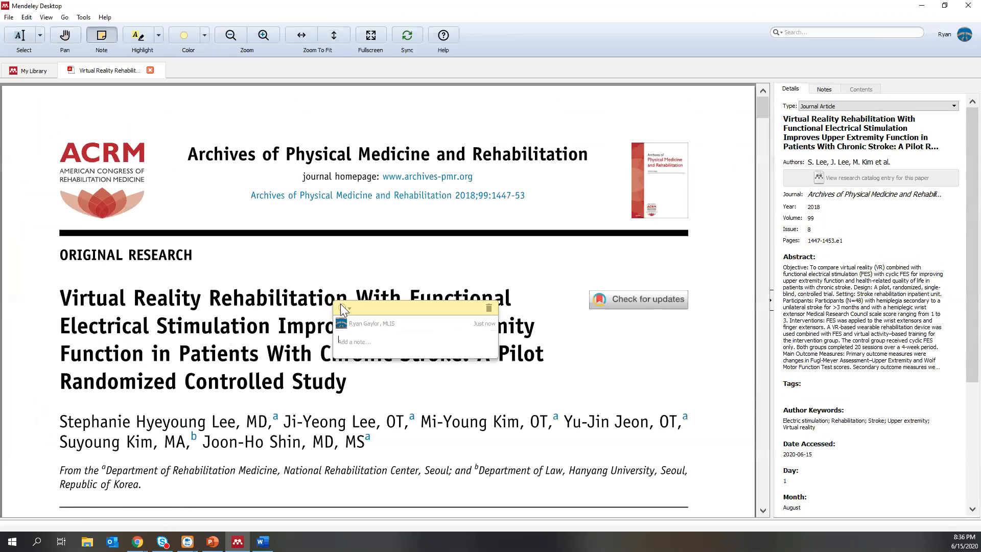
type("looks good")
left_click(340, 304)
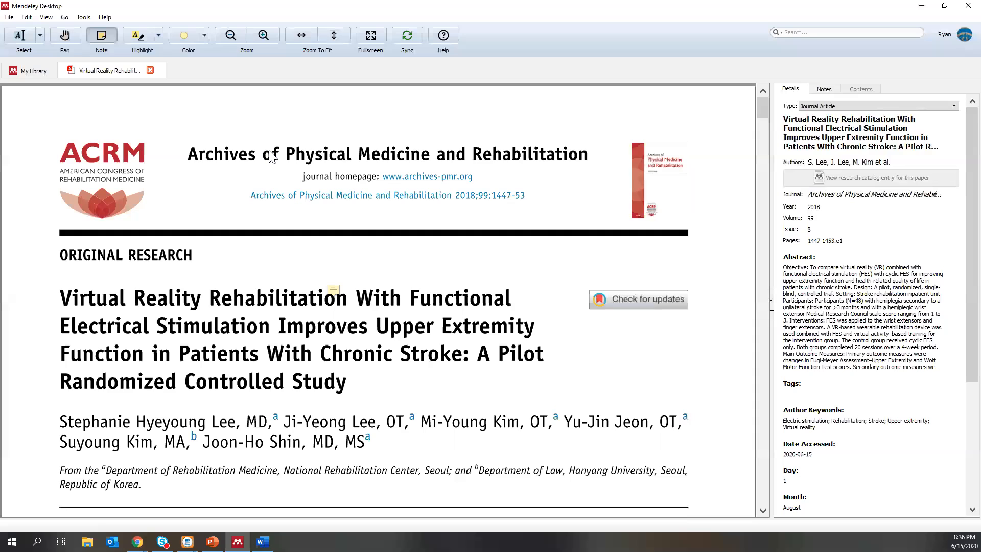
key("ctrl+w")
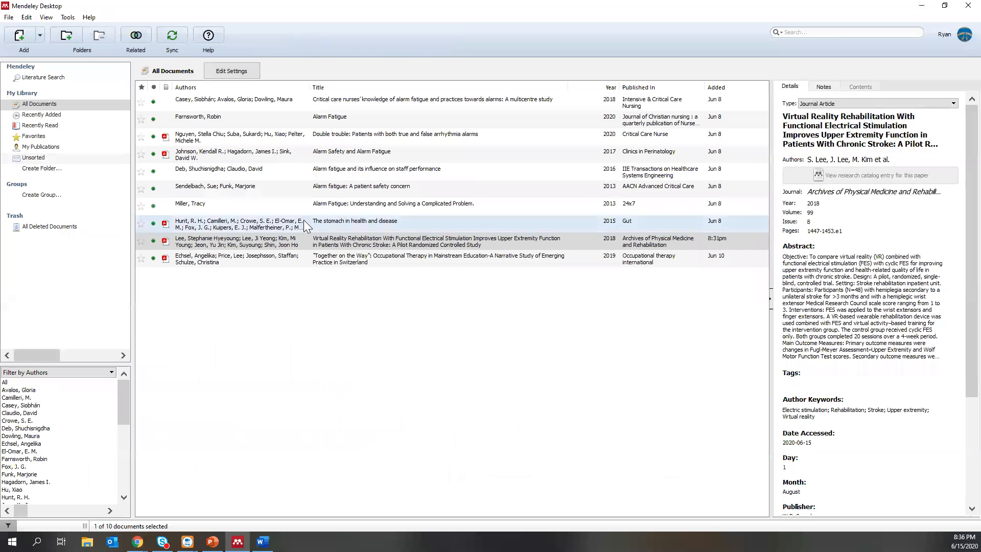
left_click(335, 366)
left_click(216, 240)
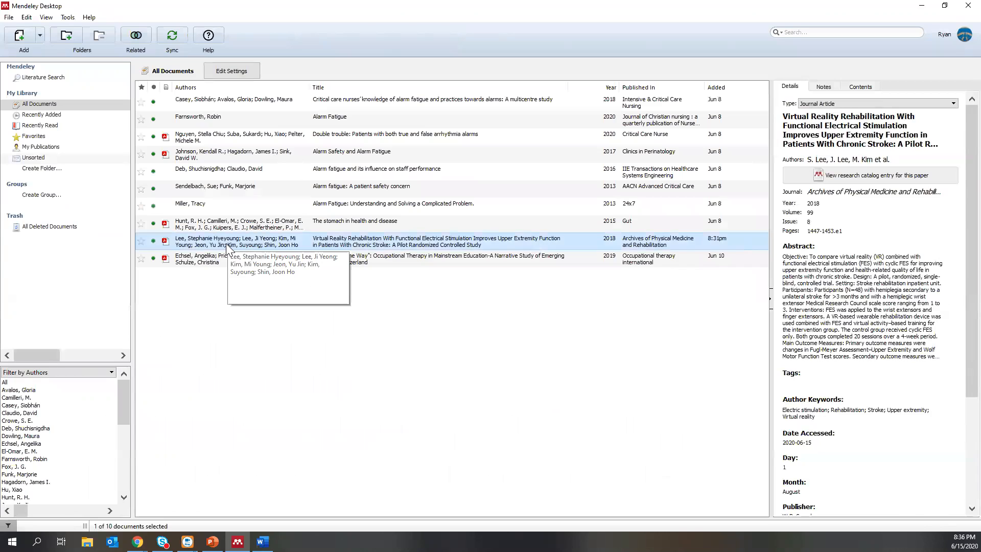
key("alt")
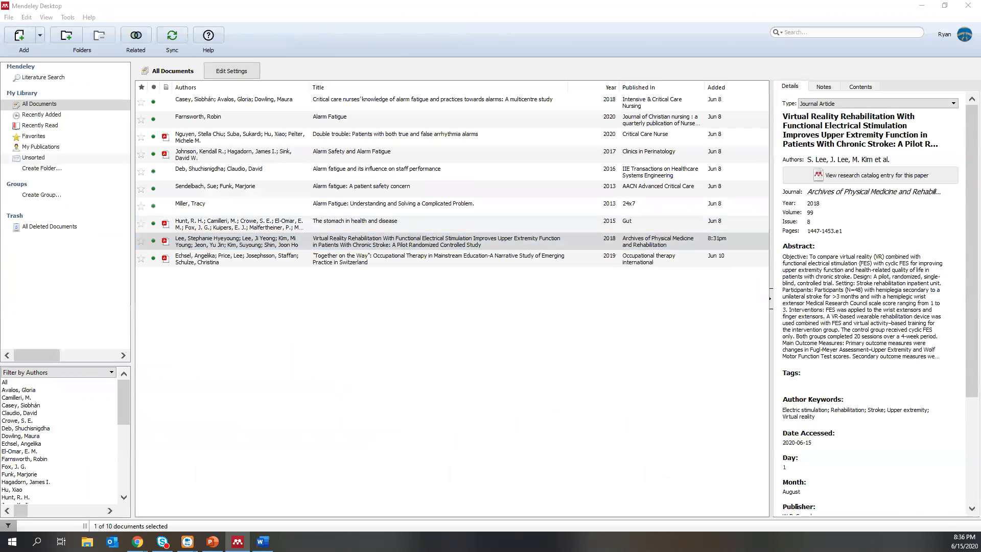
left_click(66, 170)
mouse_move(3, 312)
left_mouse_down()
mouse_move(221, 332)
mouse_move(0, 322)
left_mouse_up()
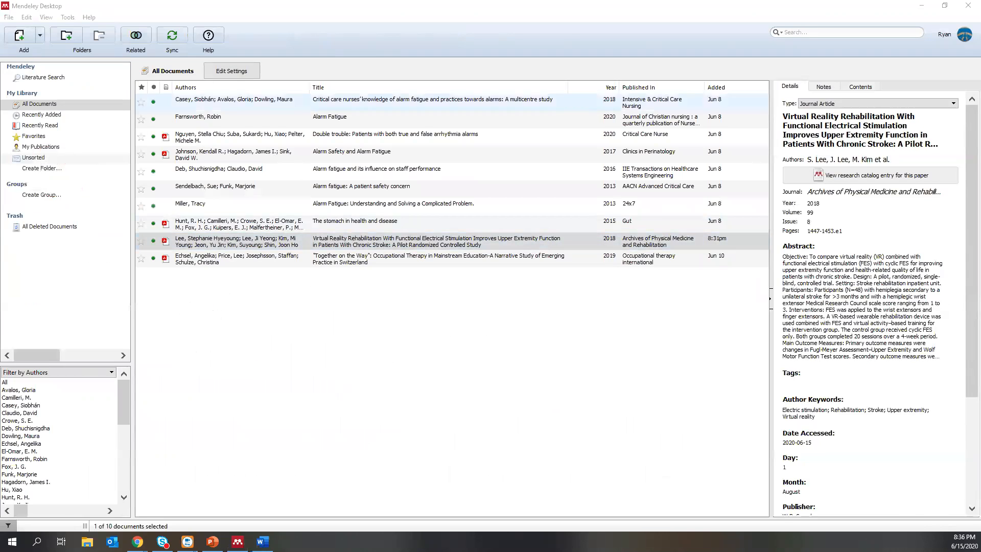
left_click(235, 104)
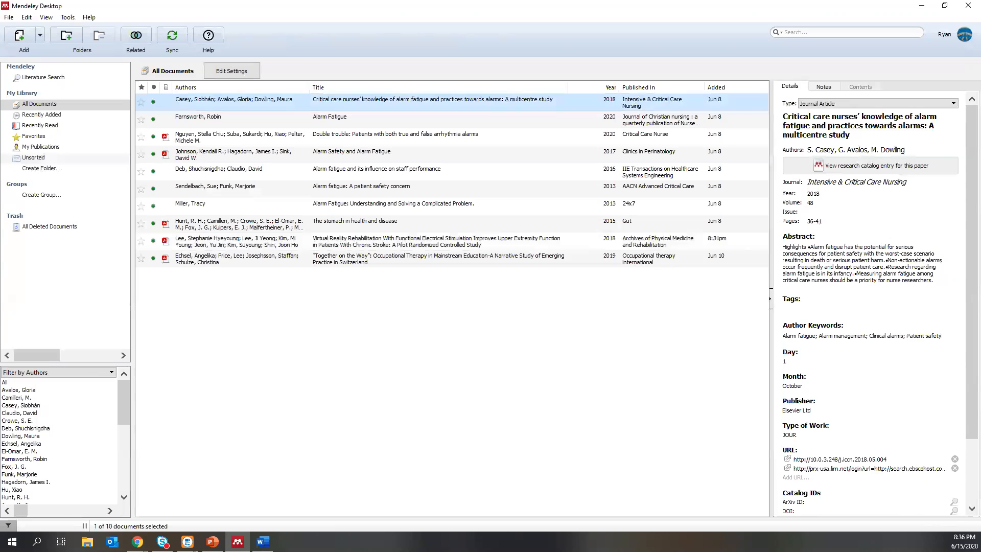
left_click_drag(2, 296, 193, 344)
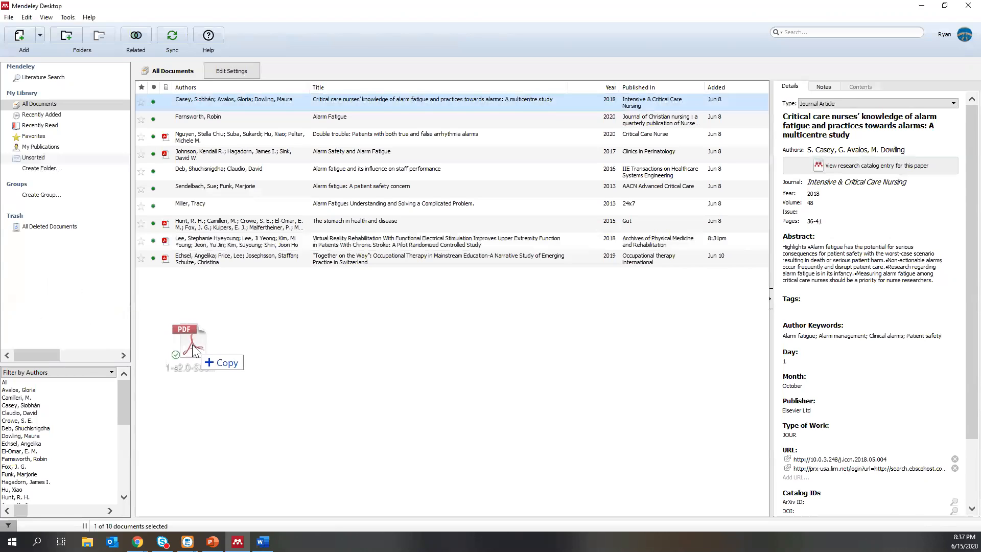
left_click_drag(193, 344, 179, 318)
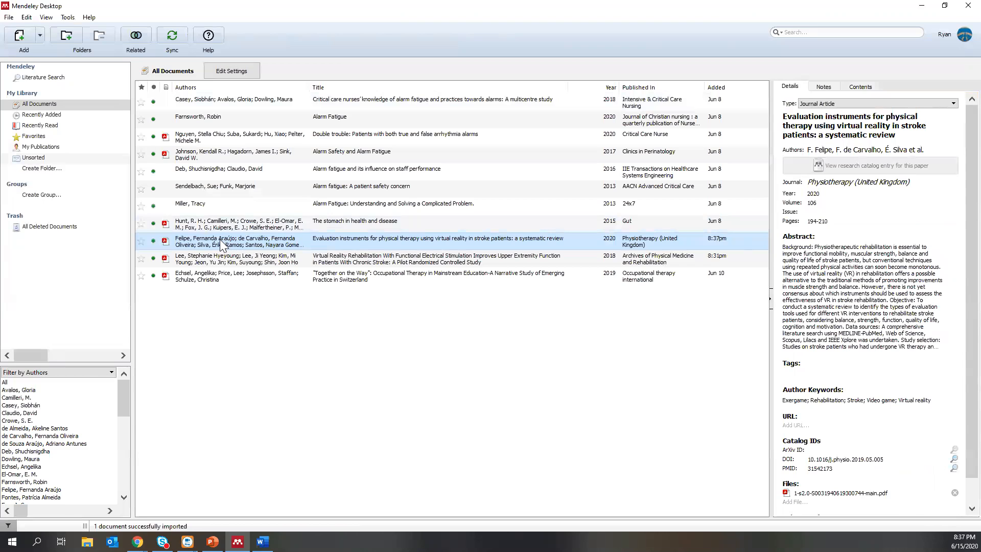
left_click(222, 361)
left_click(204, 242)
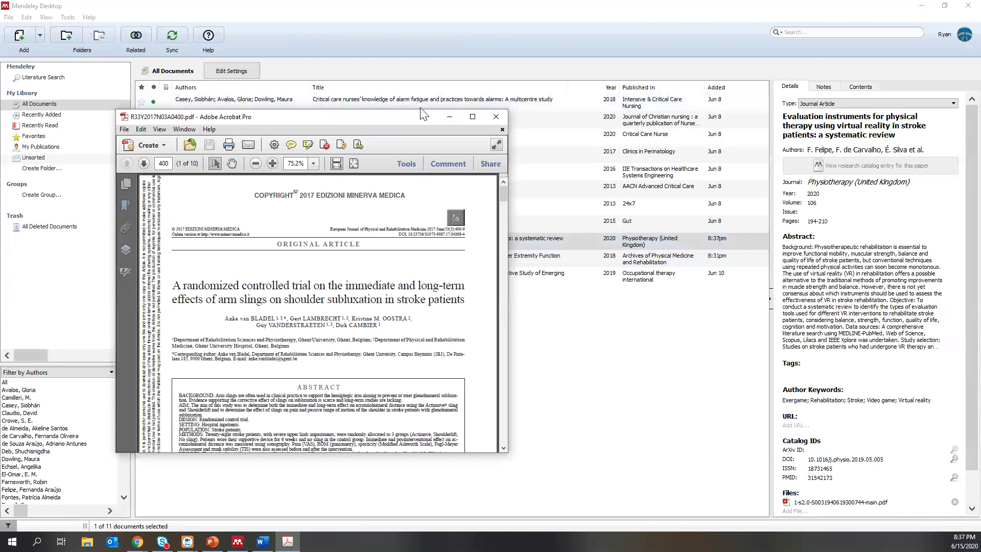
Import R33Y2017N03A0400.pdf into the library and compare its extracted details with the PDF in Adobe Acrobat
left_click_drag(421, 113, 0, 113)
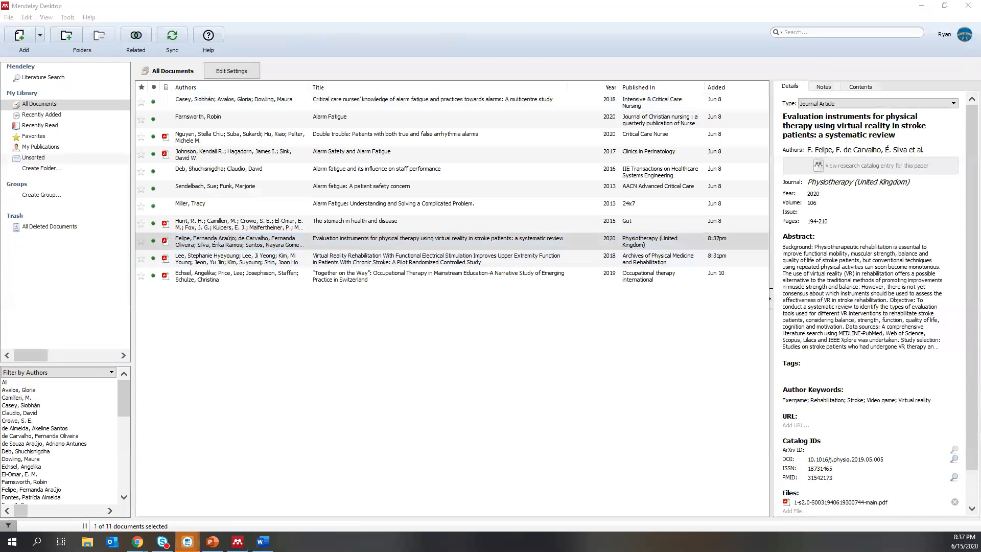
left_click_drag(0, 256, 180, 339)
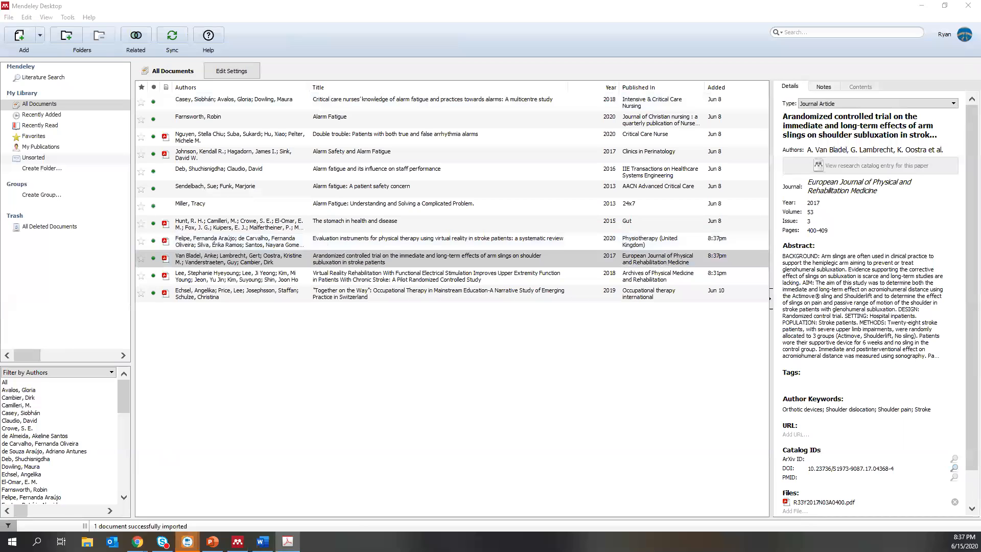
scroll(653, 273, "down", 3)
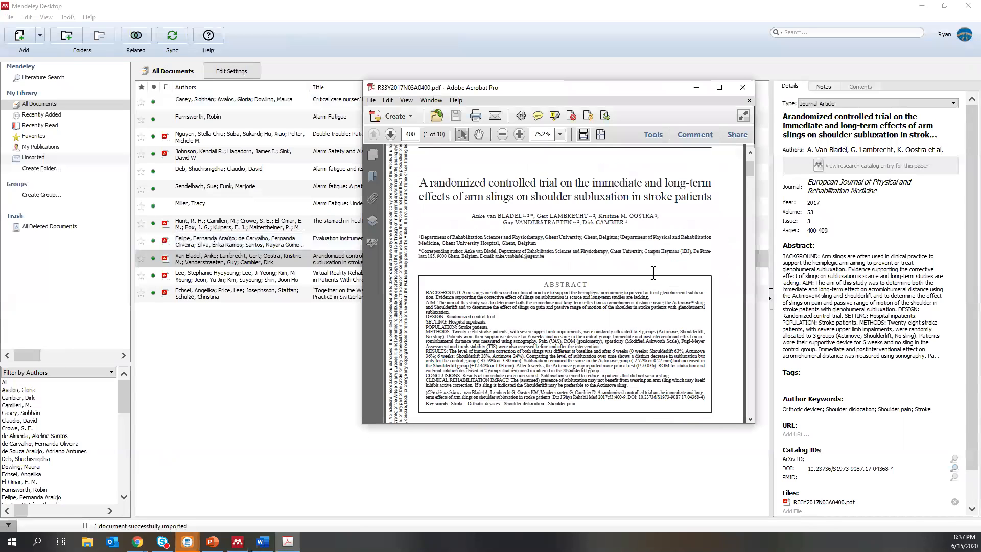
scroll(653, 272, "up", 4)
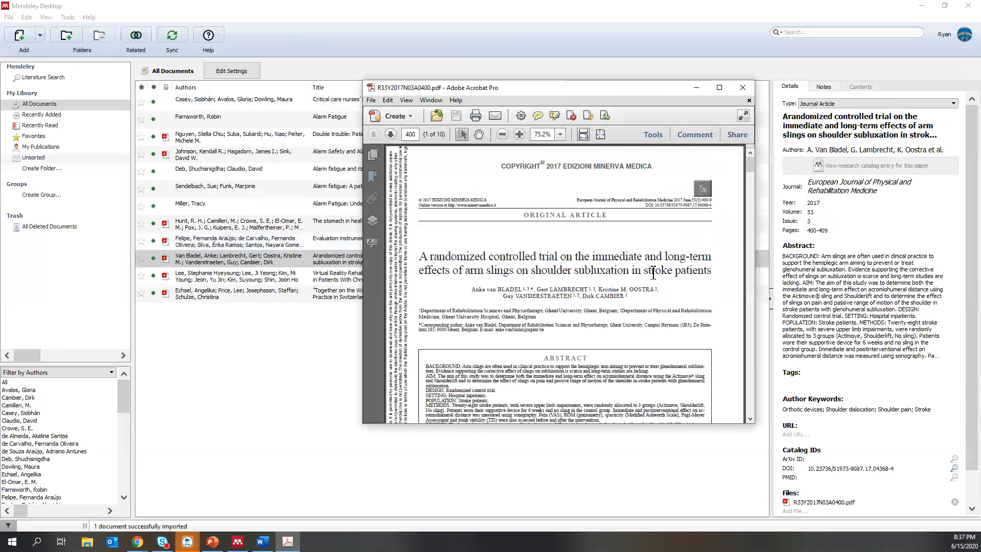
left_click(742, 87)
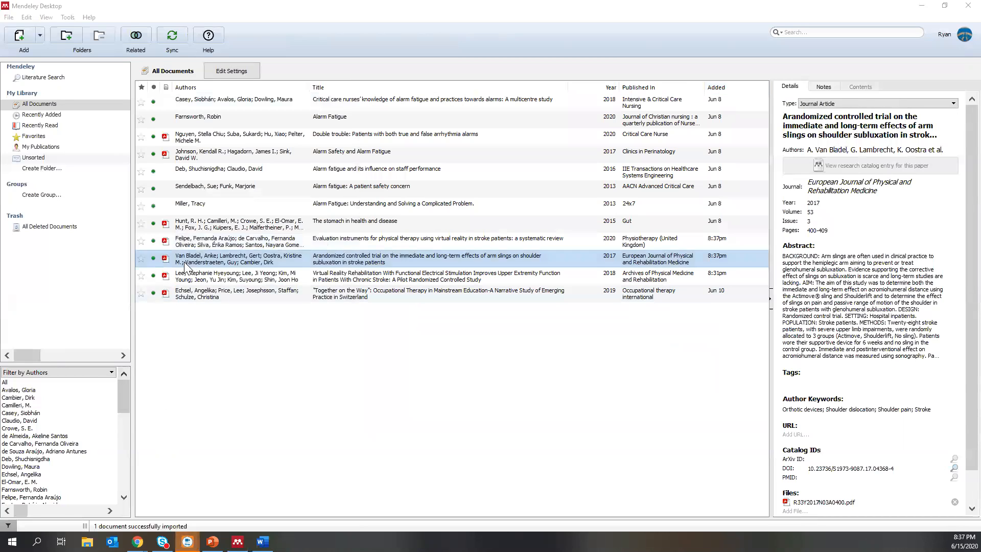
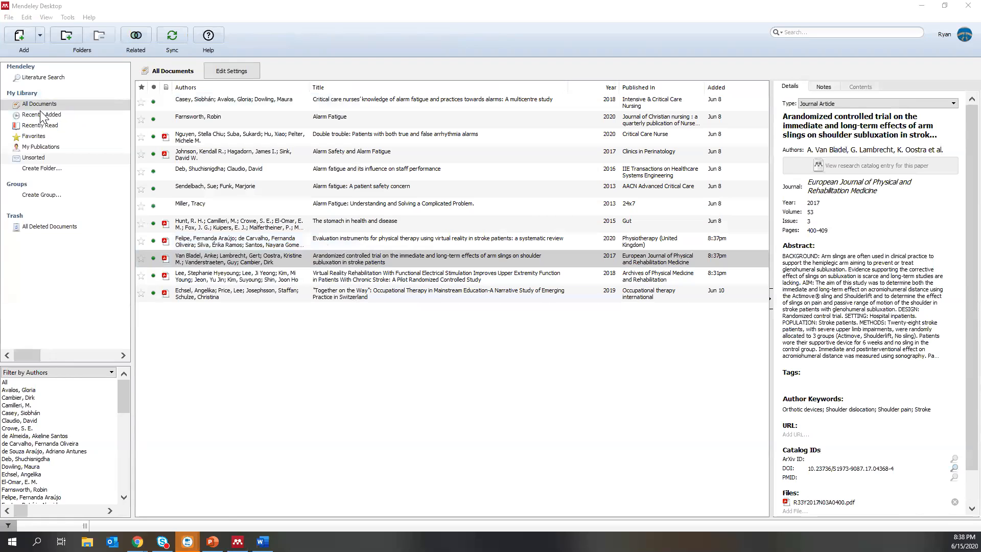
Create a new library folder named Example
left_click(32, 168)
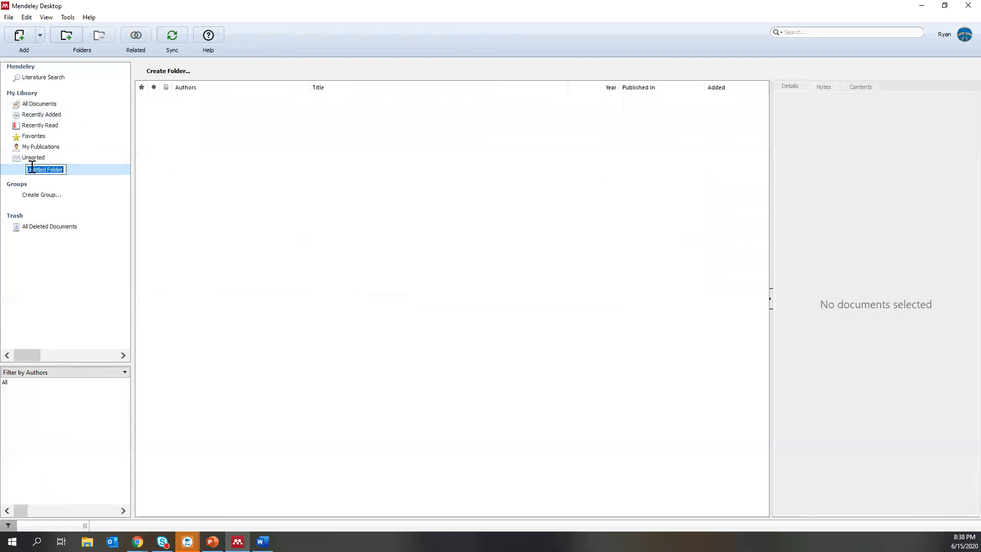
key("Escape")
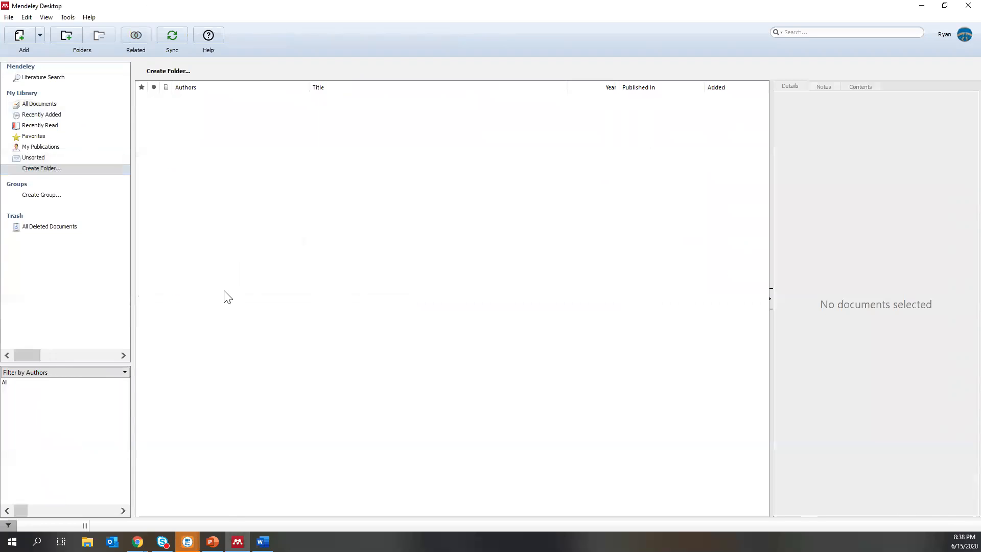
left_click(51, 170)
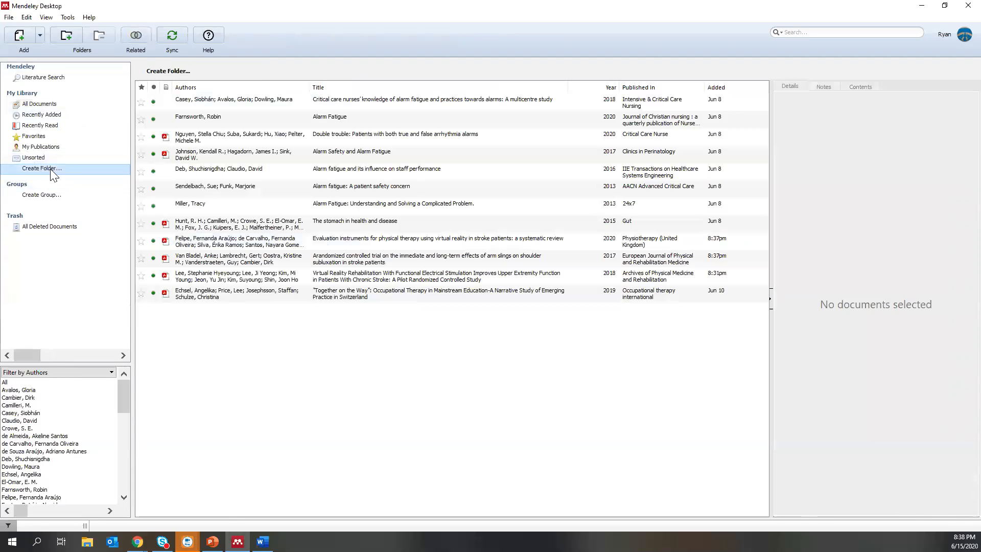
type("Example")
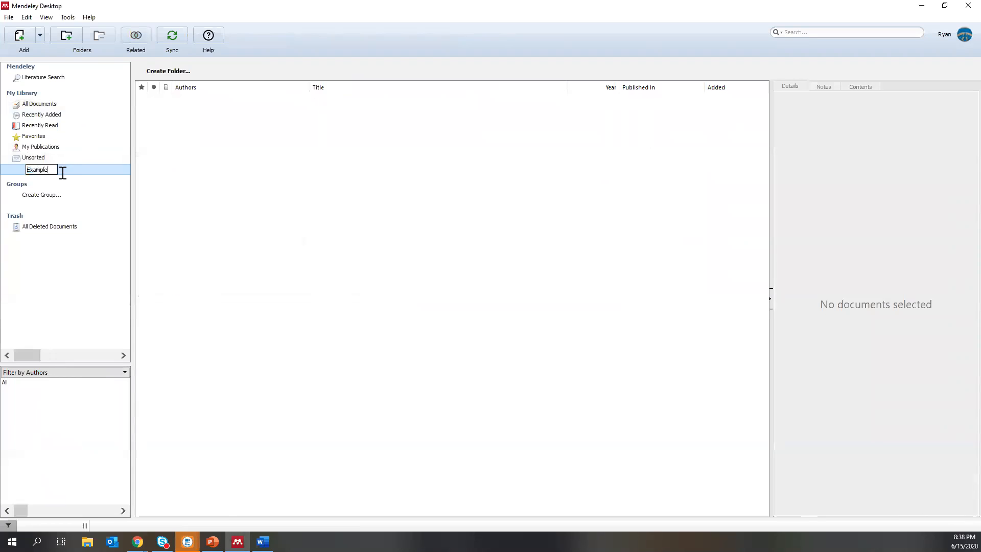
left_click(147, 252)
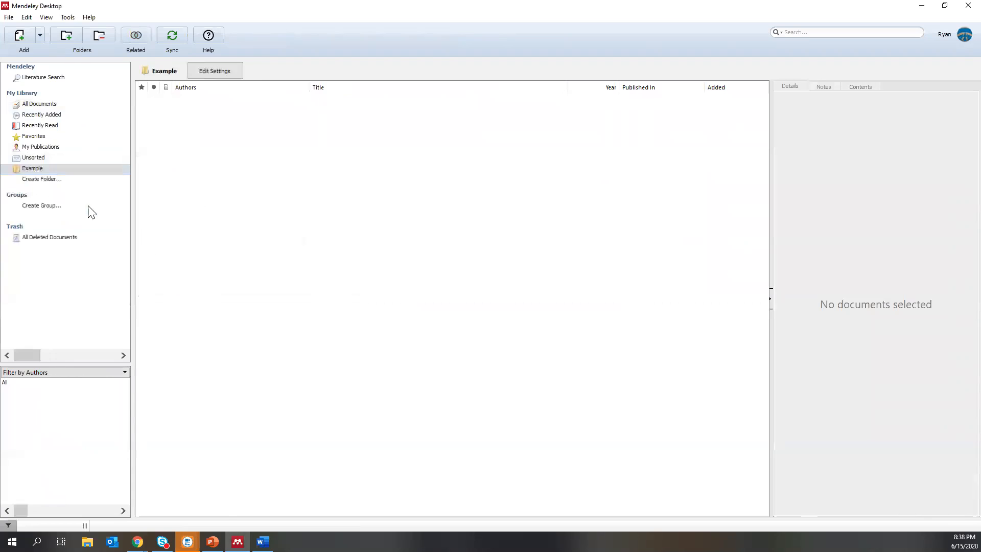
Try to add the reference "The stomach in health and disease" from All Documents to the Example folder and check the folder
left_click(49, 102)
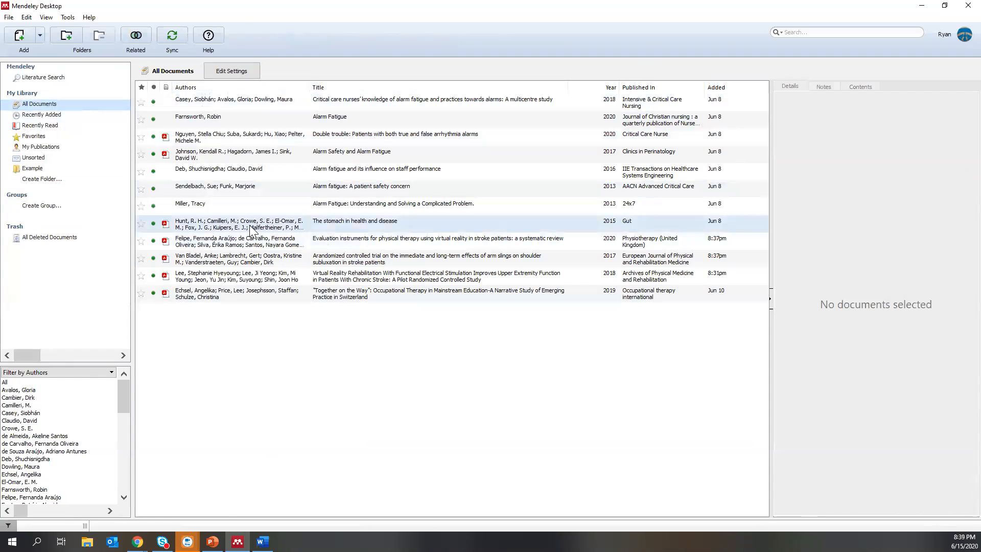
left_click_drag(248, 222, 21, 170)
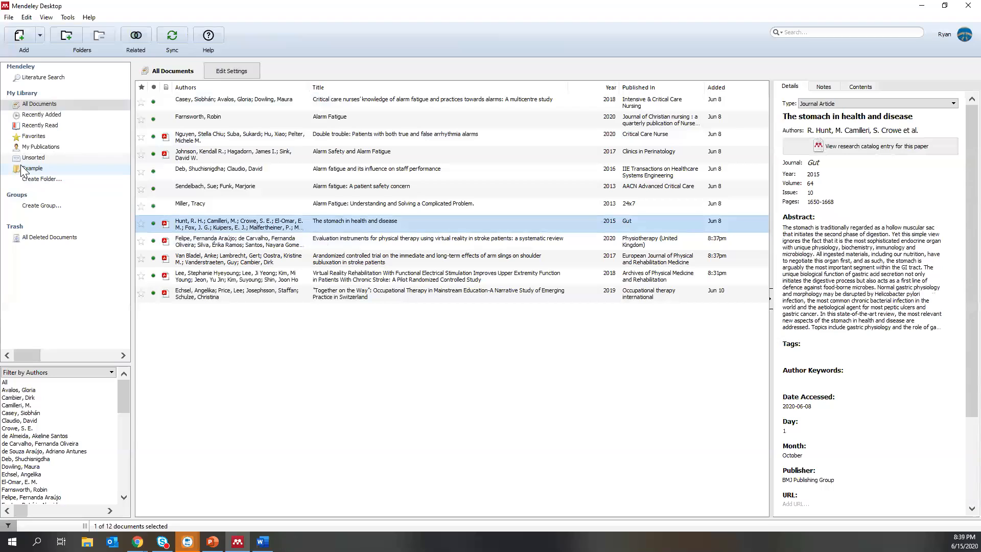
left_click(29, 173)
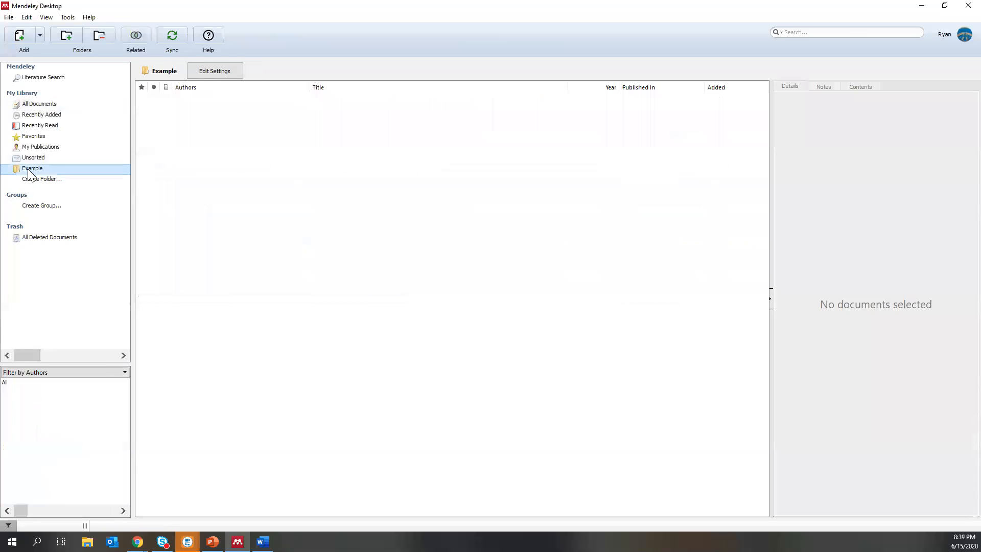
left_click(43, 104)
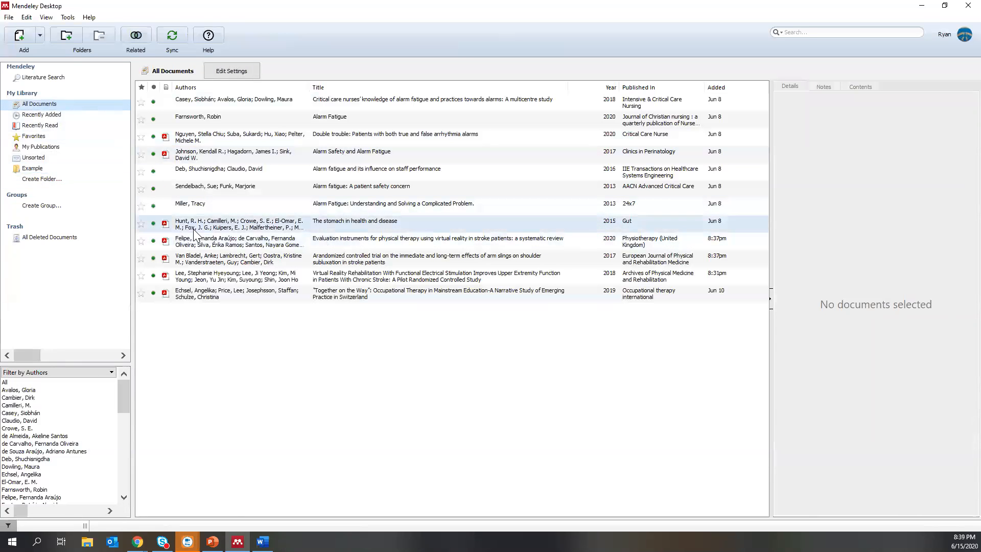
left_click(213, 221)
left_click_drag(213, 221, 20, 168)
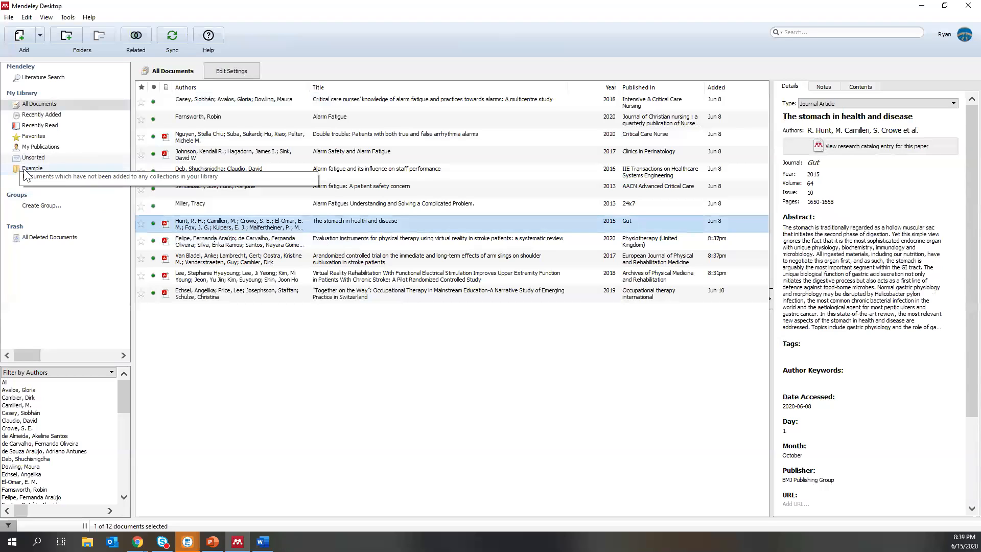
left_click(23, 171)
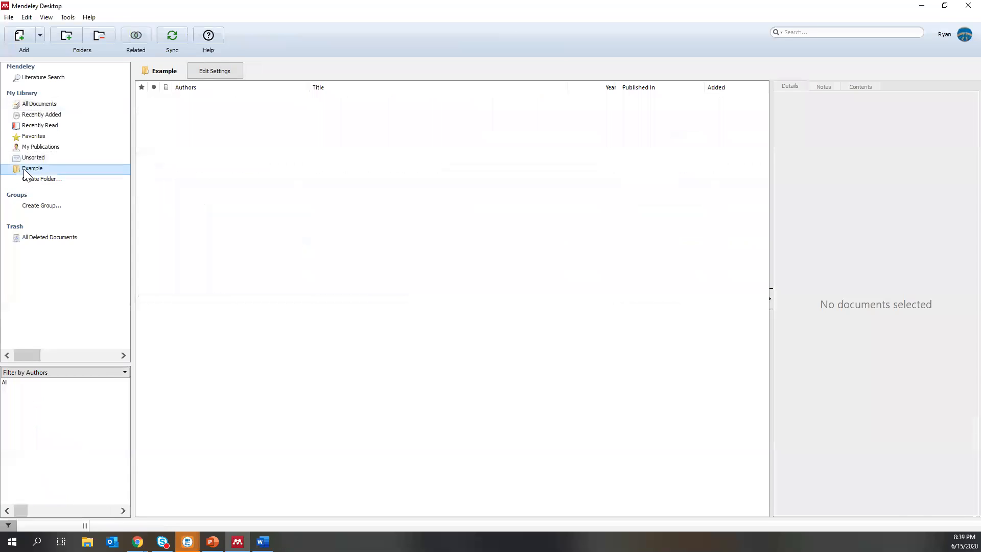
Examine the actions available for the reference "The stomach in health and disease", including the Mark As and Copy As options
left_click(35, 103)
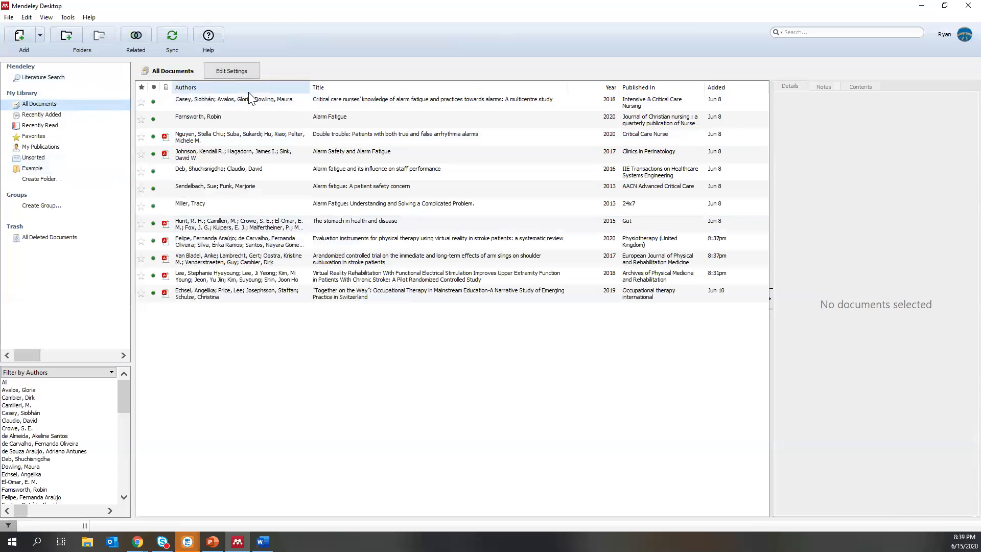
right_click(180, 221)
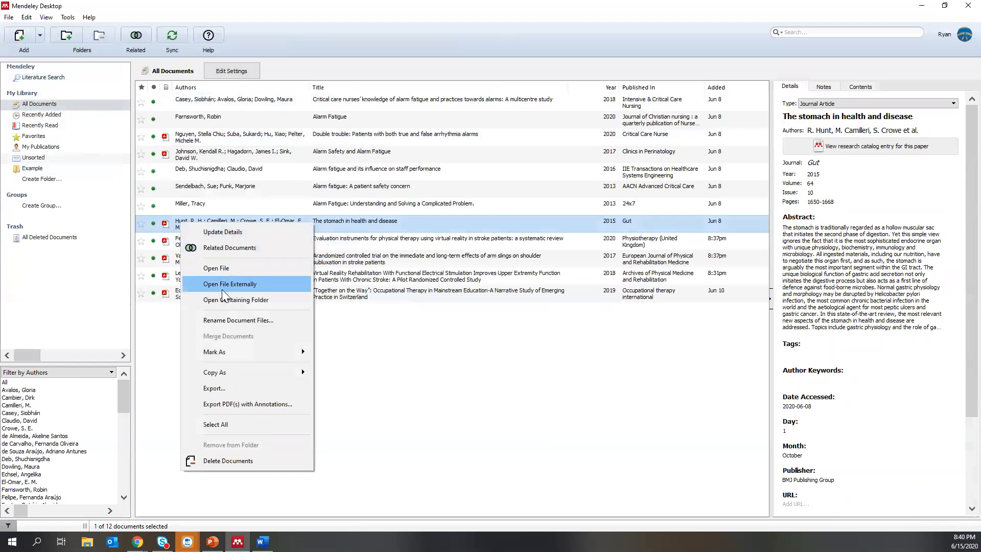
mouse_move(226, 352)
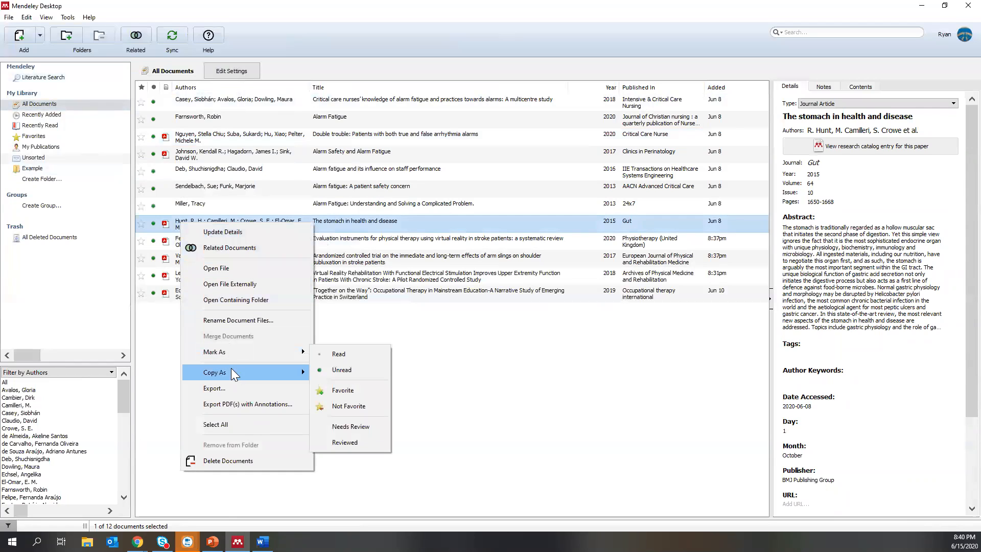
mouse_move(230, 373)
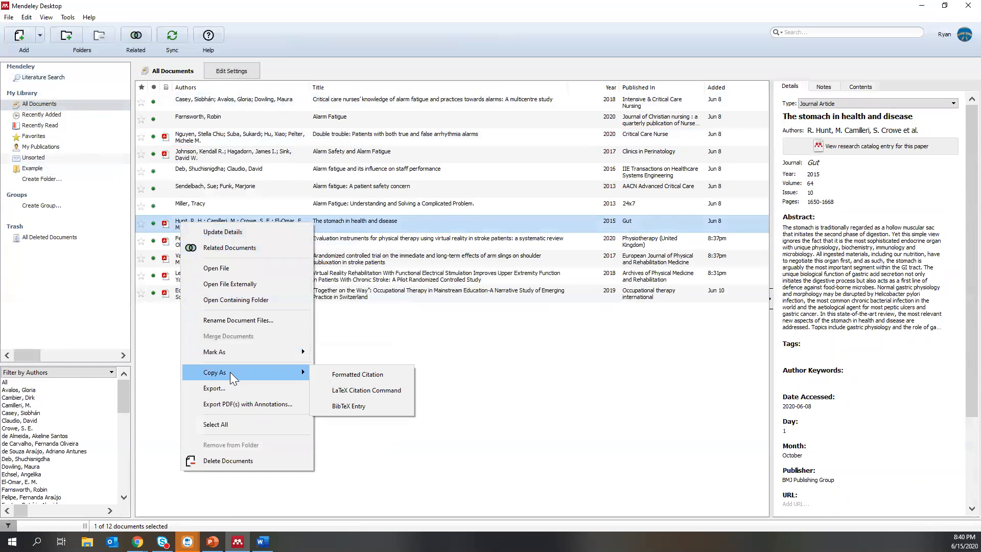
left_click(327, 328)
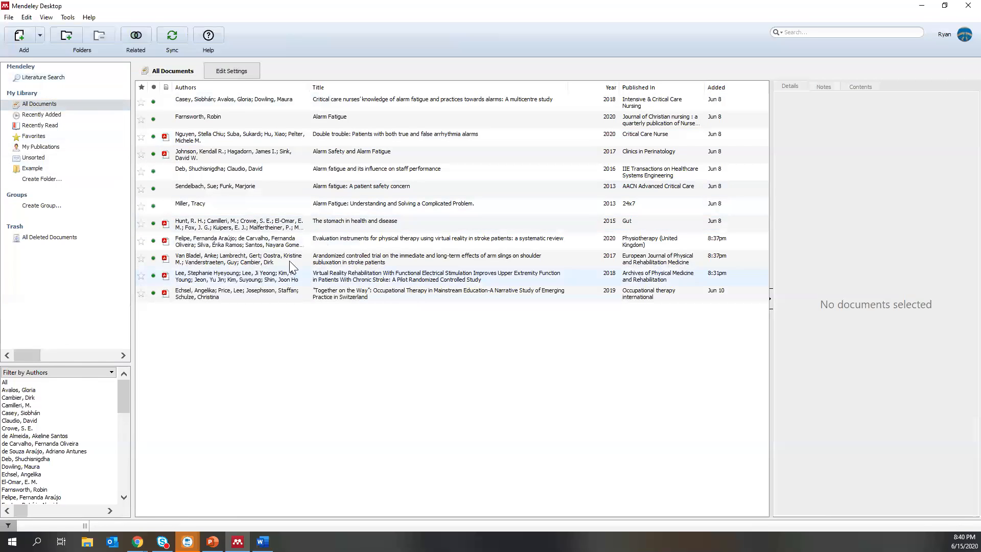
left_click(247, 224)
right_click(247, 224)
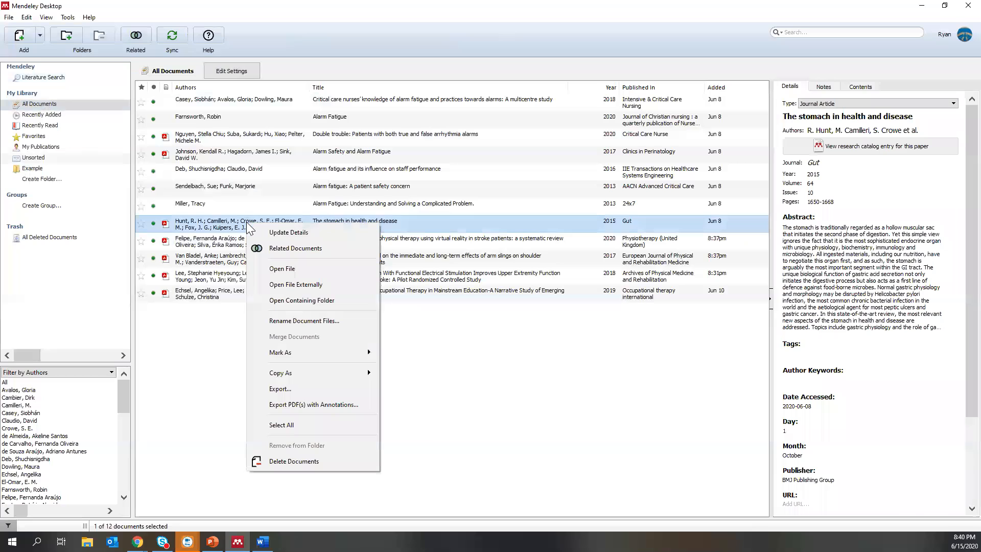
left_click(223, 228)
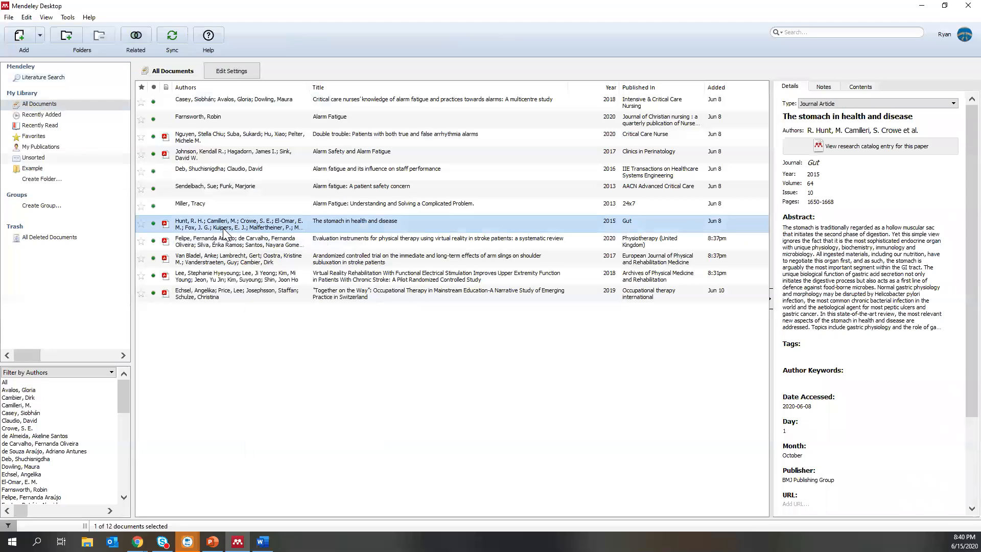
Open the Example folder and synchronize the library with Mendeley Web
left_click(69, 170)
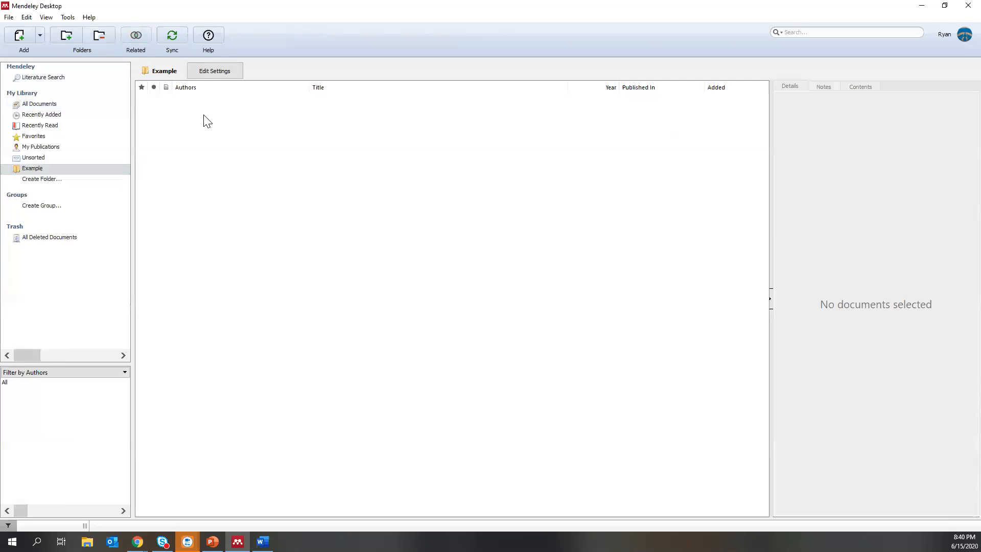
left_click(174, 35)
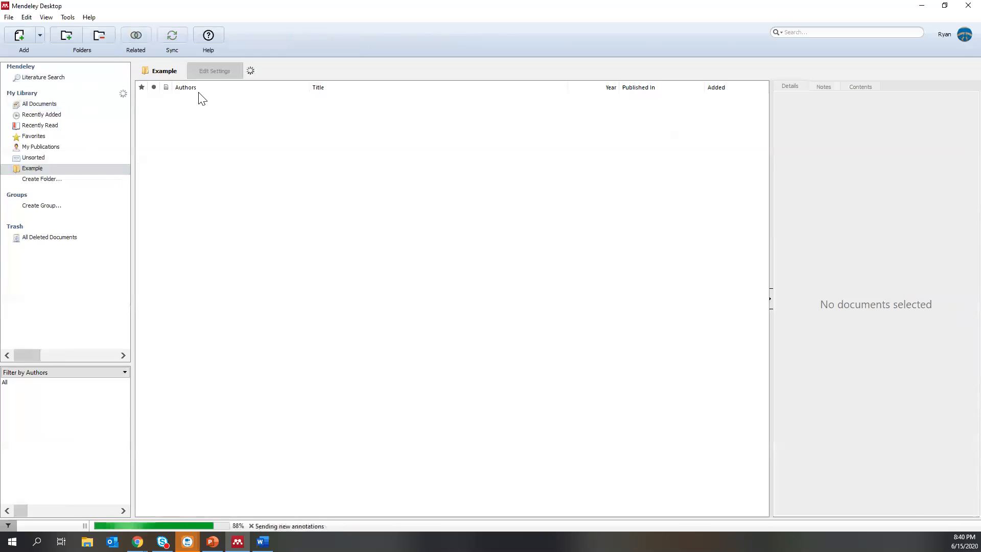
left_click(27, 169)
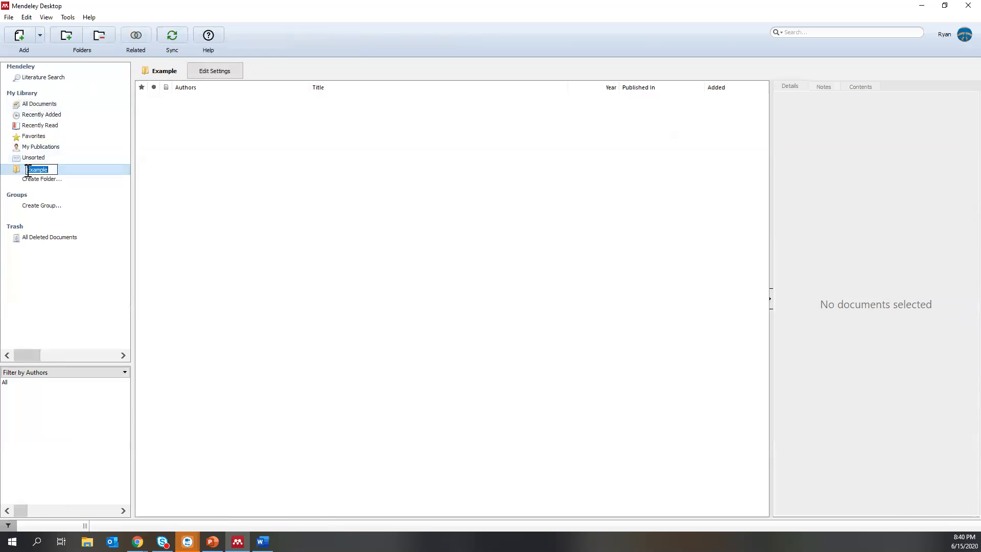
Add the 2017 reference on arm slings and shoulder subluxation to the Example folder, and open the folder to check it
left_click(39, 103)
left_click(210, 262)
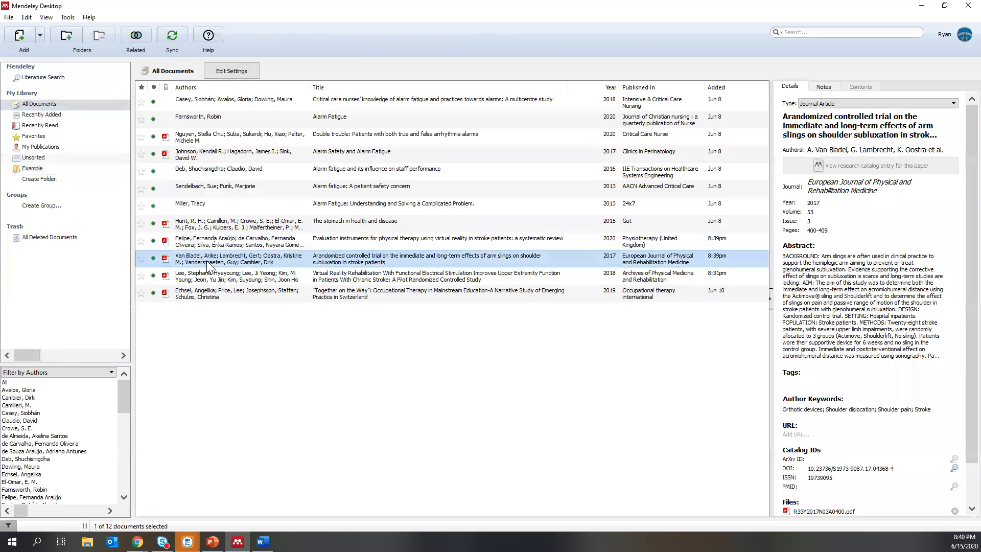
left_click_drag(207, 261, 39, 169)
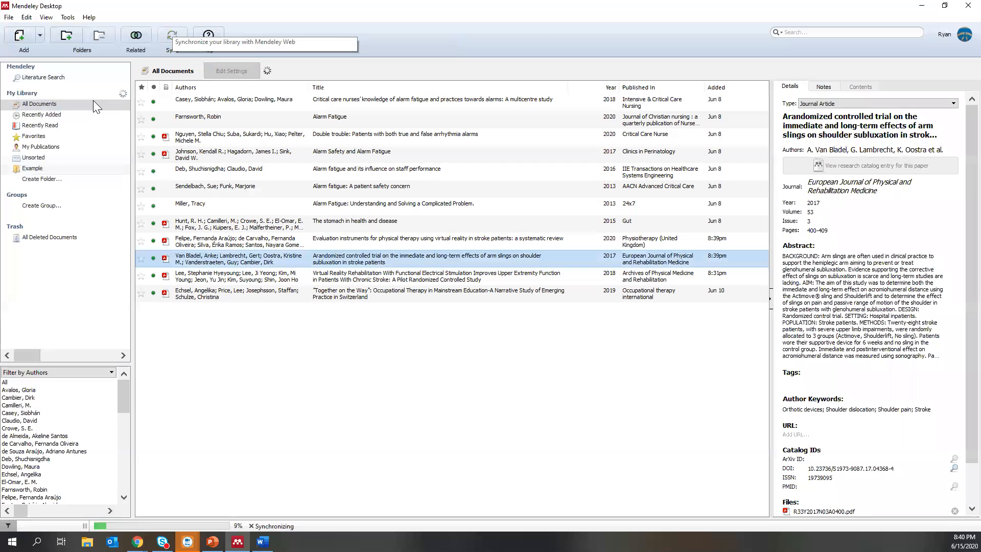
left_click(32, 168)
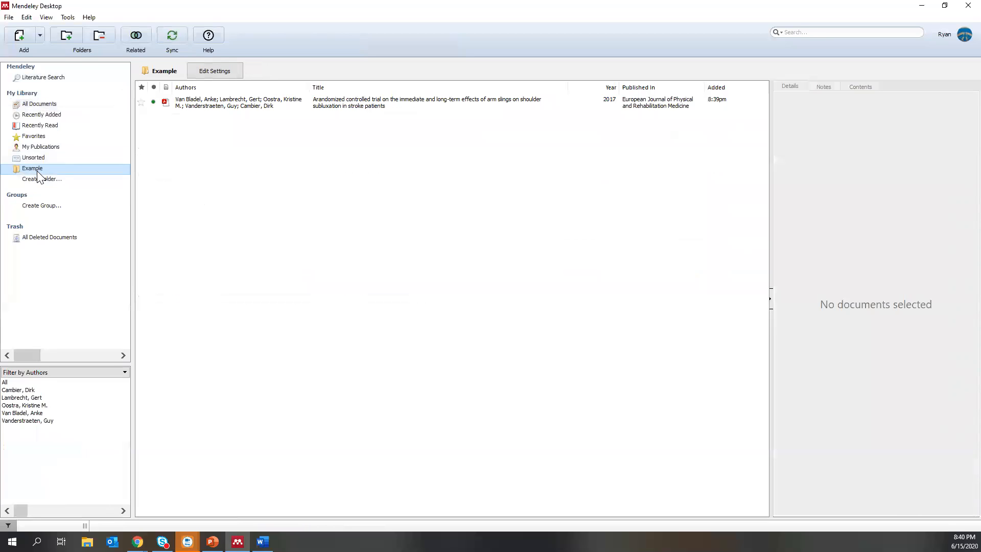
Add the Virtual Reality Rehabilitation With Functional Electrical Stimulation reference to the Example folder and view the references in that folder
left_click(52, 103)
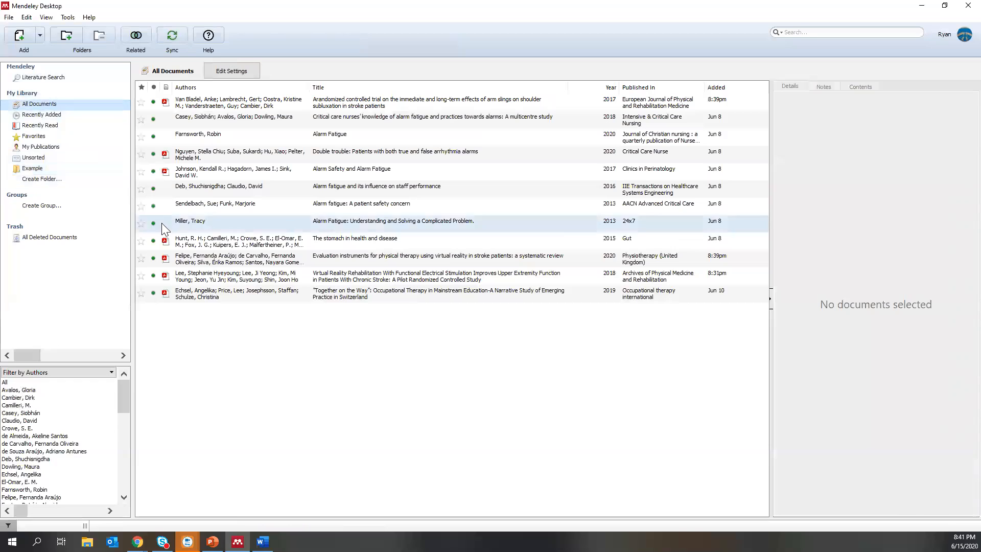
mouse_move(198, 244)
left_mouse_down()
mouse_move(133, 232)
mouse_move(226, 261)
mouse_move(199, 280)
mouse_move(31, 180)
mouse_move(48, 169)
mouse_move(57, 177)
mouse_move(43, 167)
left_mouse_up()
left_click(204, 263)
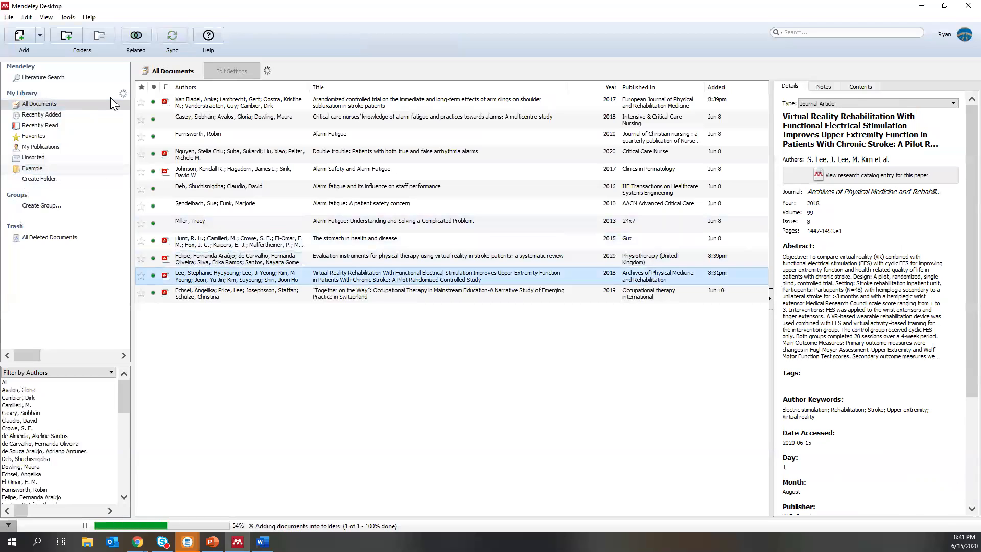
left_click(29, 171)
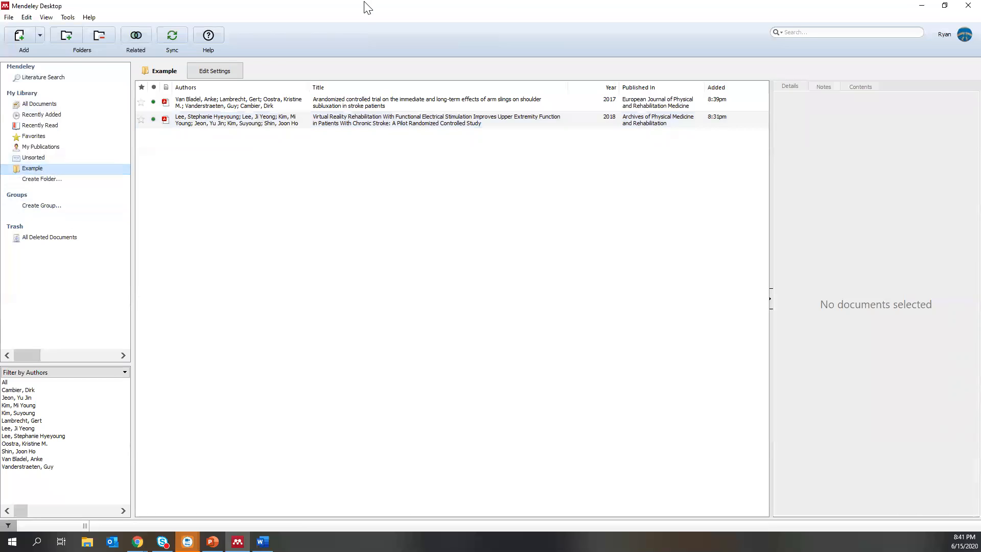
left_click(233, 98)
left_click(232, 116)
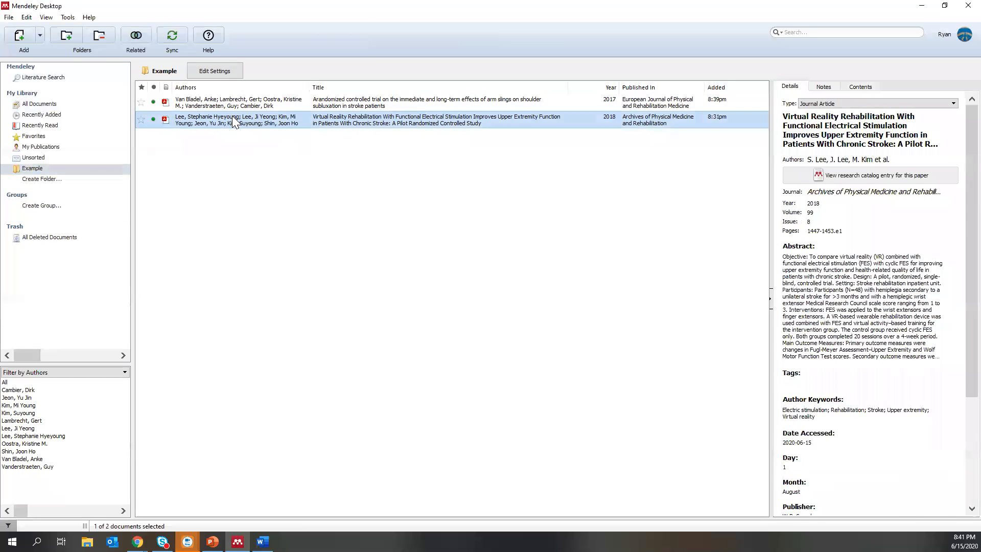
Search for documents related to the arm slings and shoulder subluxation reference from All Documents
left_click(41, 102)
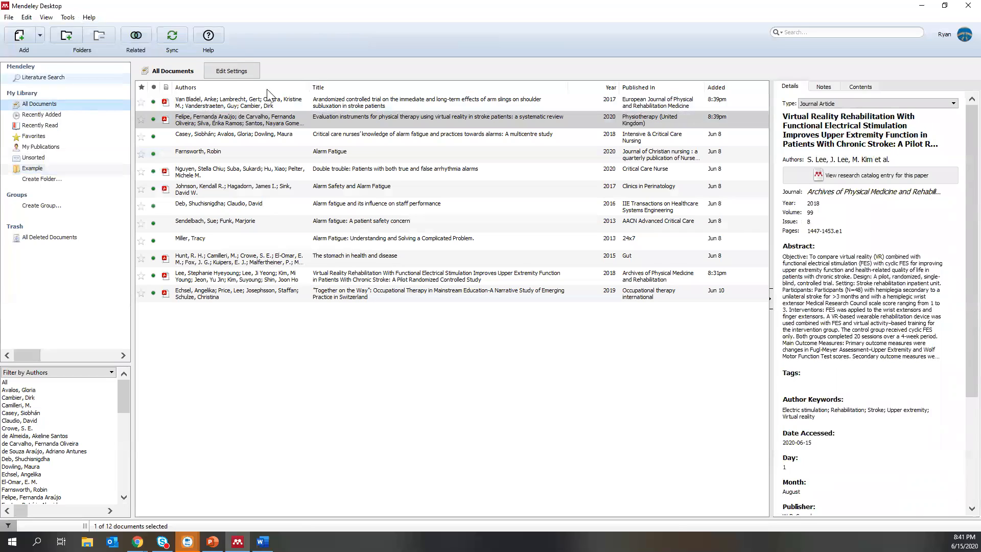
right_click(239, 117)
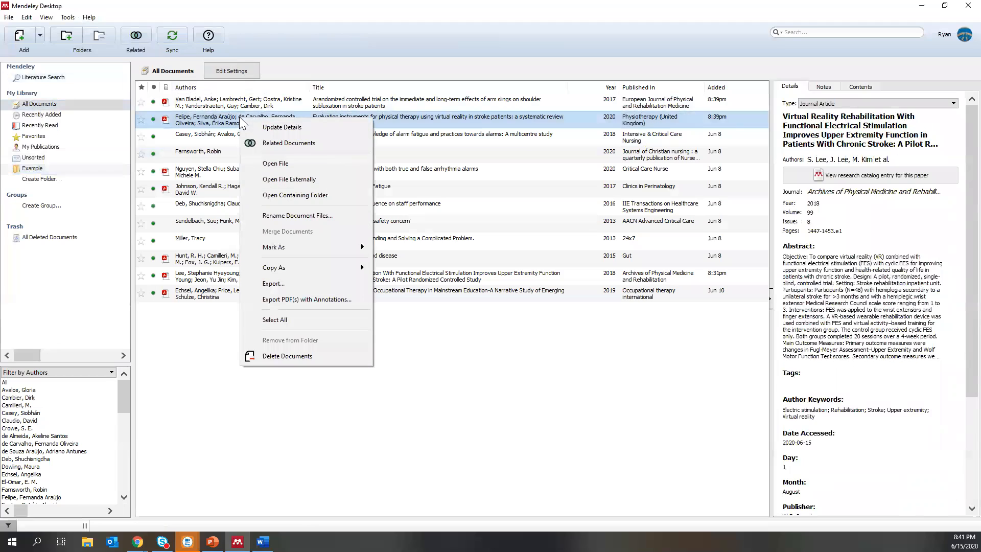
left_click(221, 116)
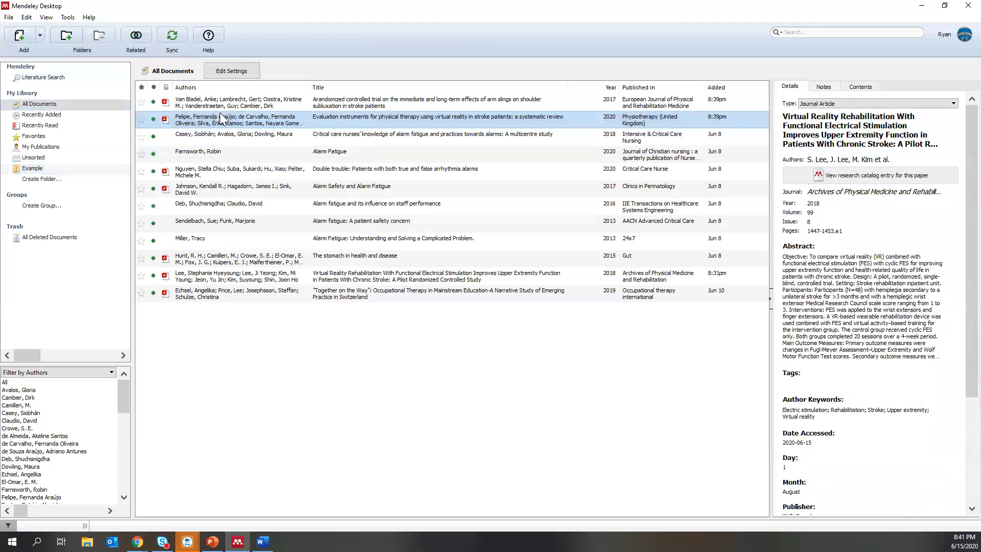
left_click(252, 101)
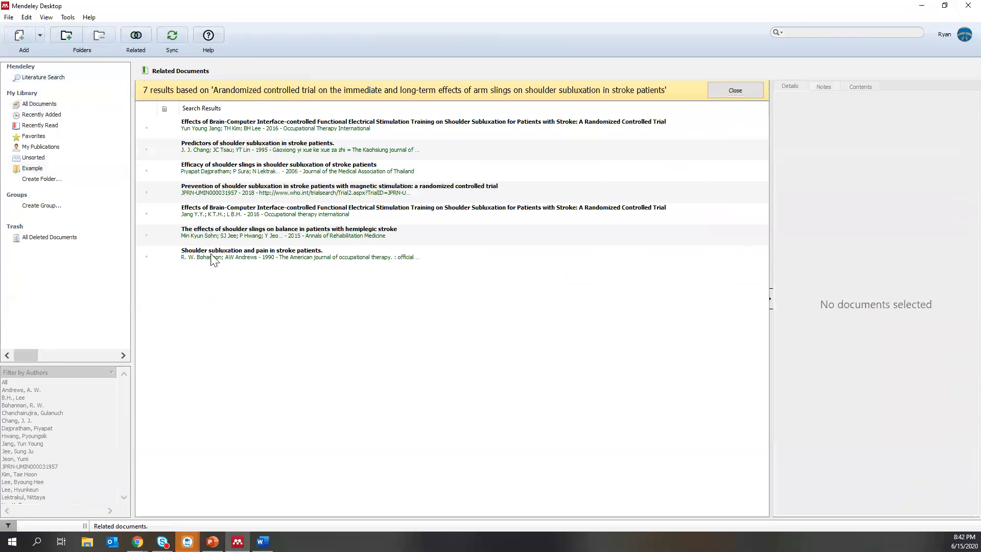
Return to All Documents and review the details of the reference on critical care nurses' knowledge of alarm fatigue
left_click(53, 105)
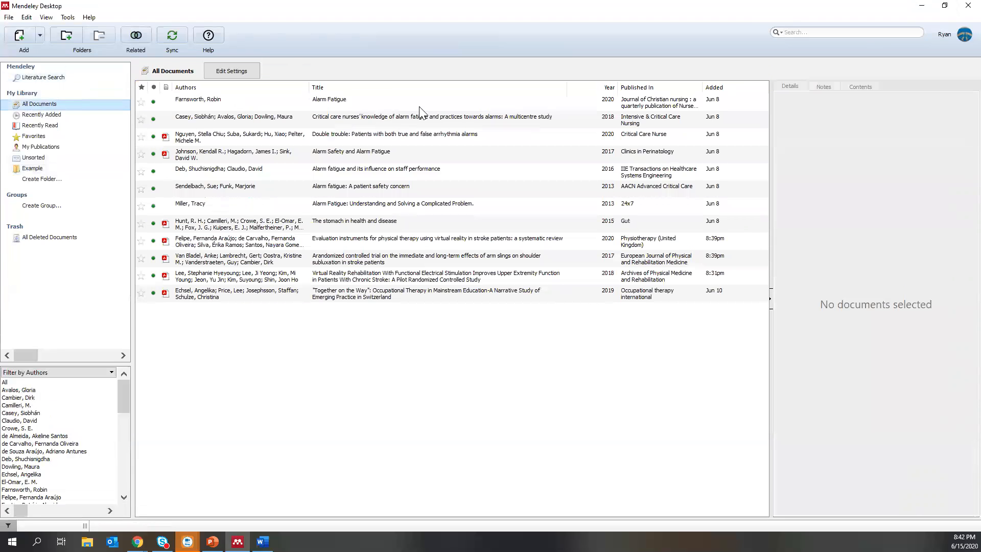
left_click(419, 117)
scroll(904, 289, "down", 3)
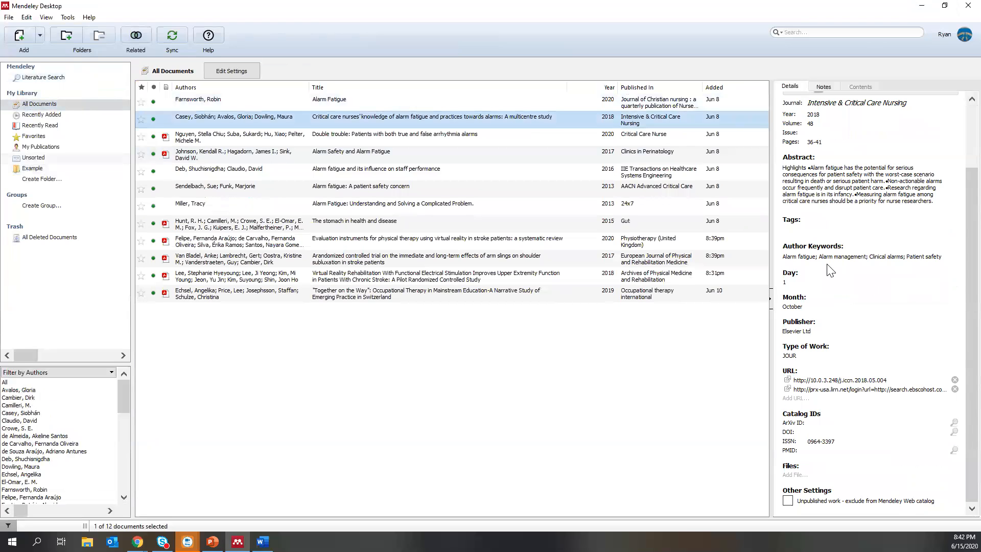
scroll(833, 273, "up", 3)
scroll(831, 273, "down", 3)
scroll(824, 221, "up", 3)
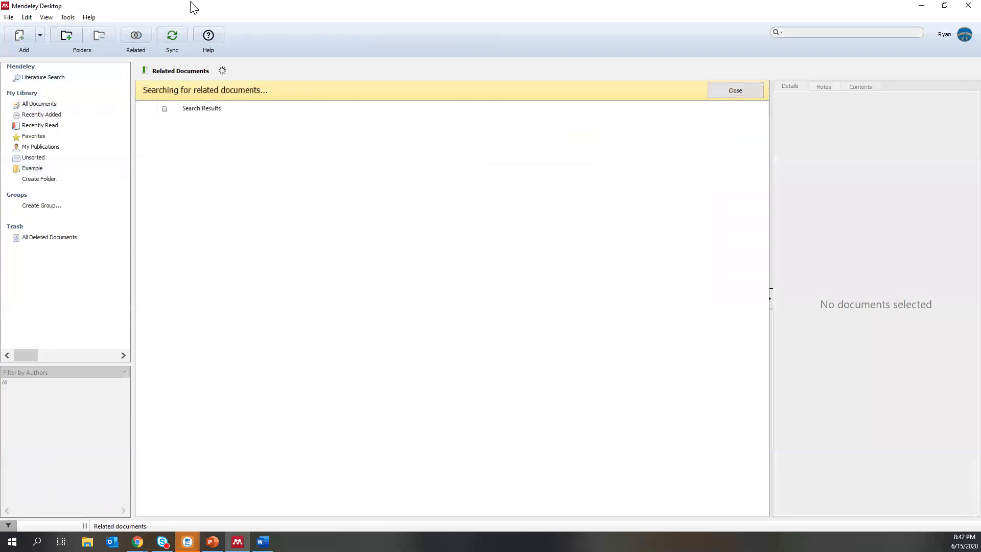
Review the documents related to the alarm fatigue study and save Assessment of Clinical Alarms Influencing Nurses' Perceptions of Alarm Fatigue to the library
left_click(199, 130)
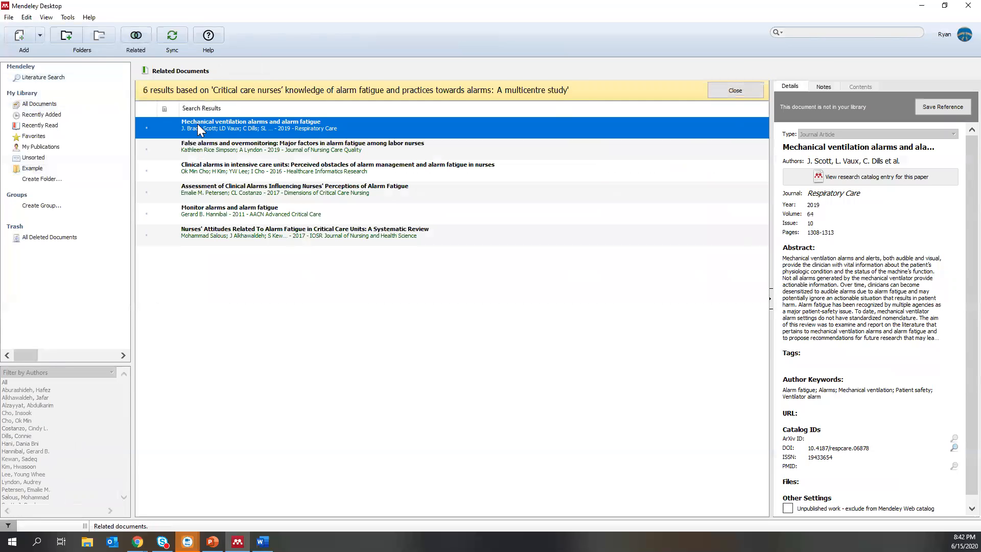
left_click(209, 146)
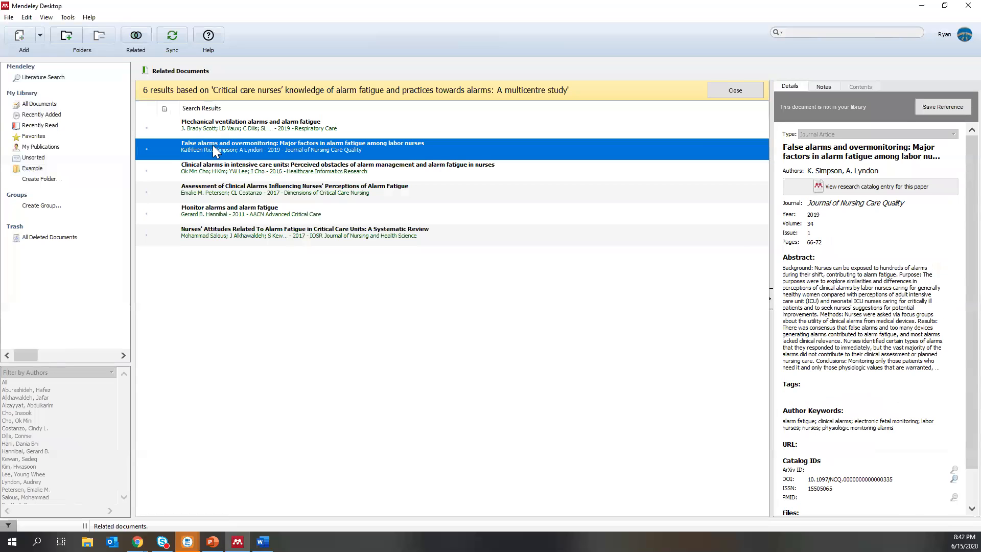
left_click(211, 169)
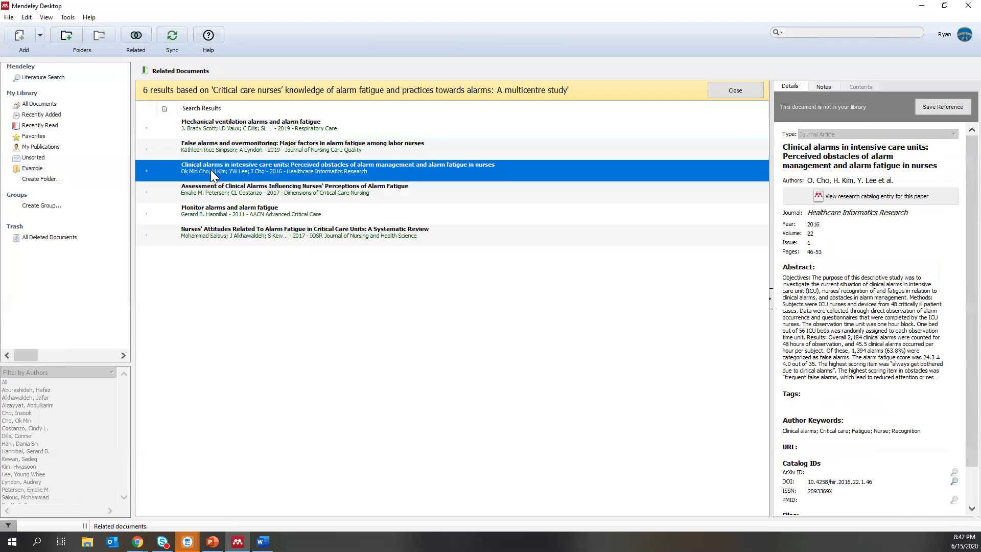
left_click(219, 189)
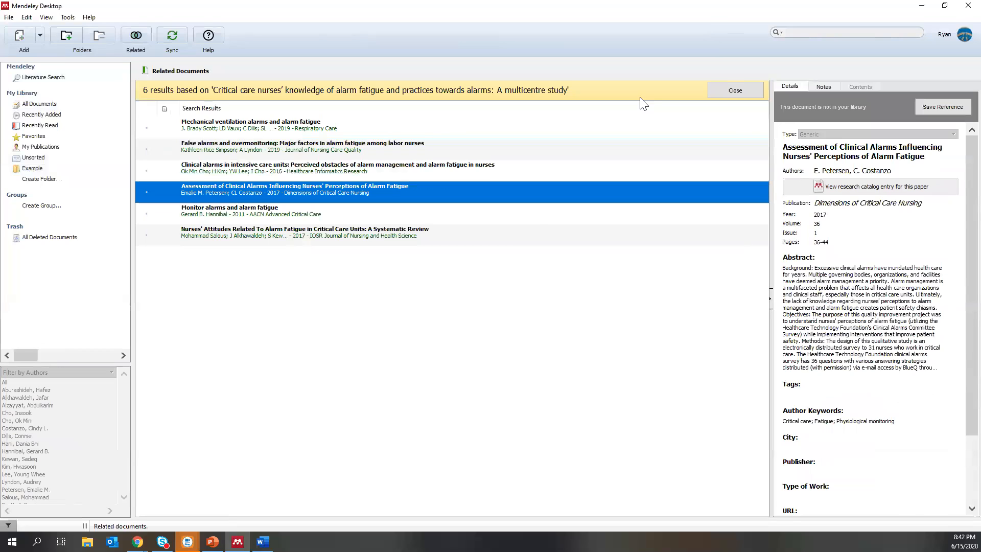
left_click(943, 107)
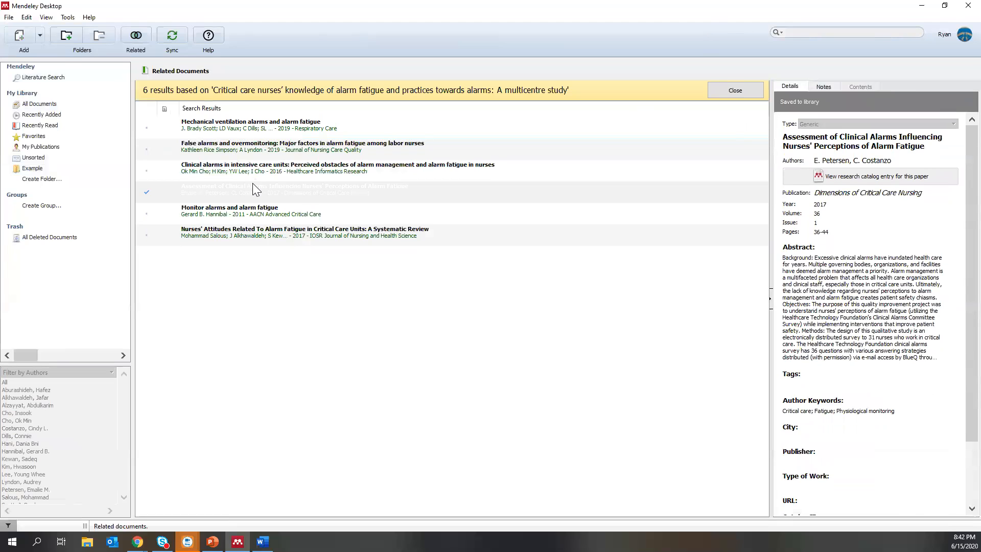
Return to All Documents, view the details of several references, and sort the library by authors
left_click(25, 104)
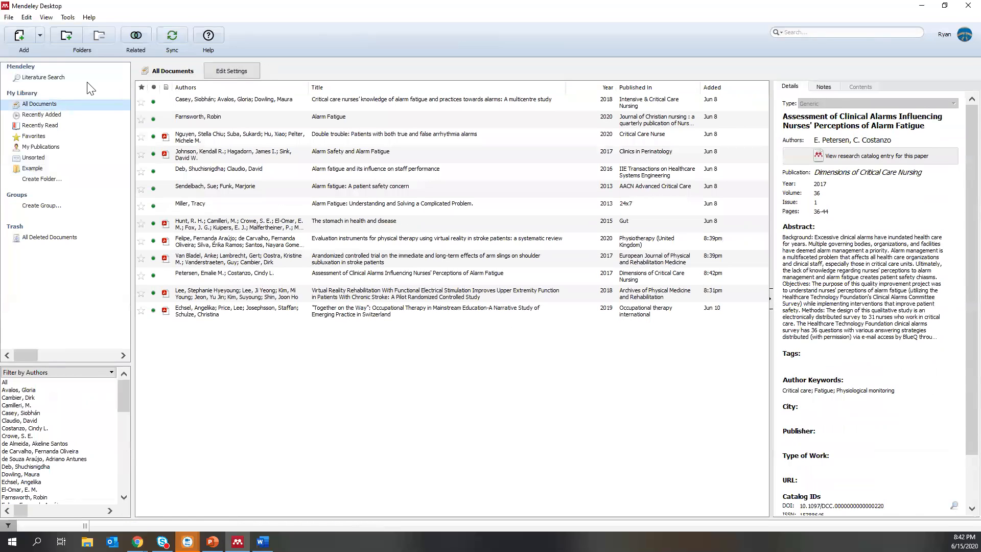
left_click(204, 223)
left_click(199, 136)
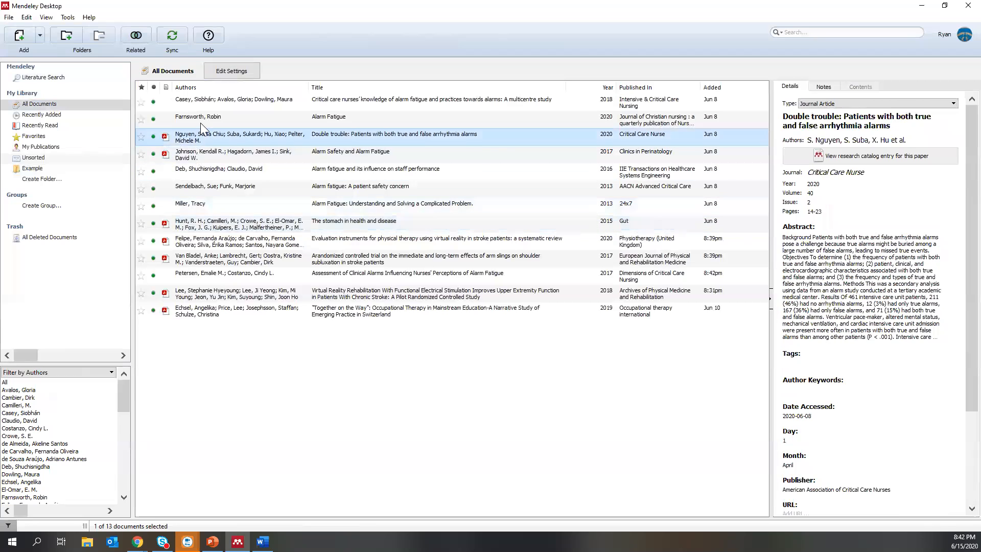
left_click(206, 107)
left_click(208, 91)
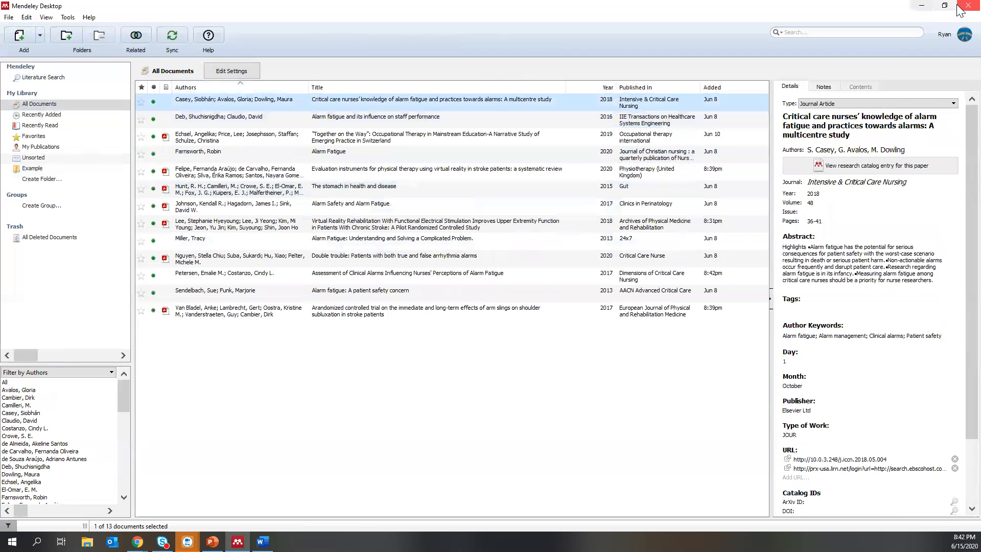
Switch to Chrome, close the article PDF and ScienceDirect pages, and dismiss the Web Importer on the EBSCOhost record
left_click(919, 6)
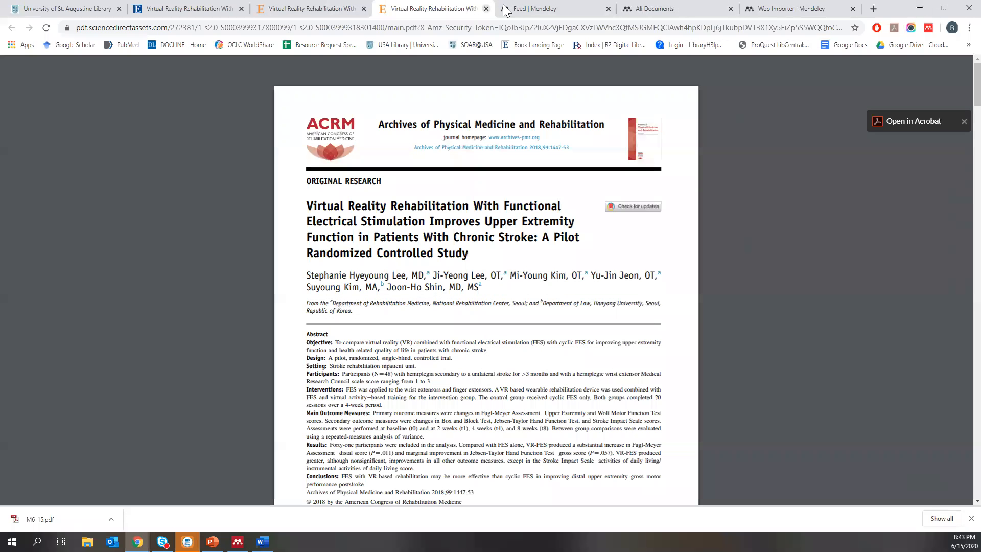
left_click(486, 8)
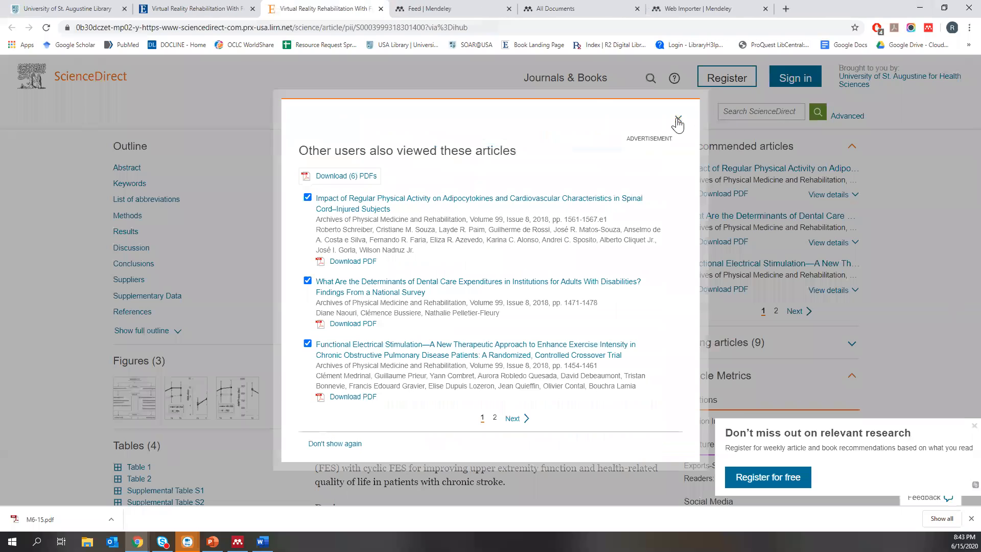
left_click(678, 119)
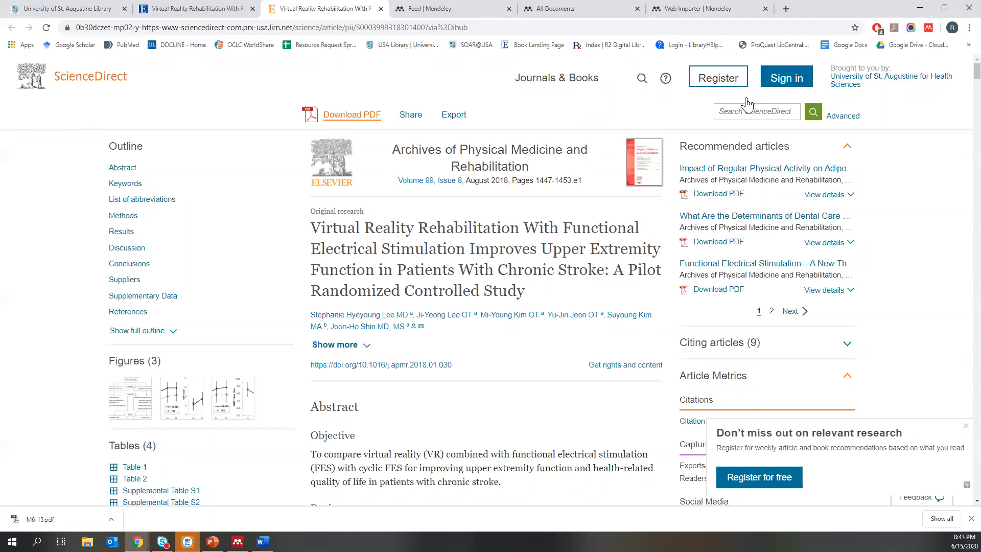
key("ctrl+w")
key("ctrl+shift+Tab")
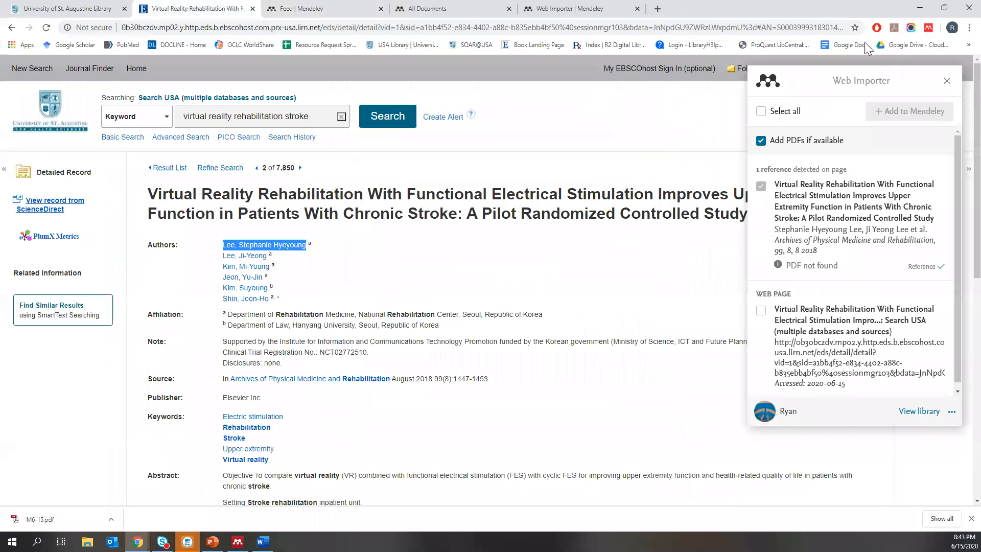
left_click(947, 82)
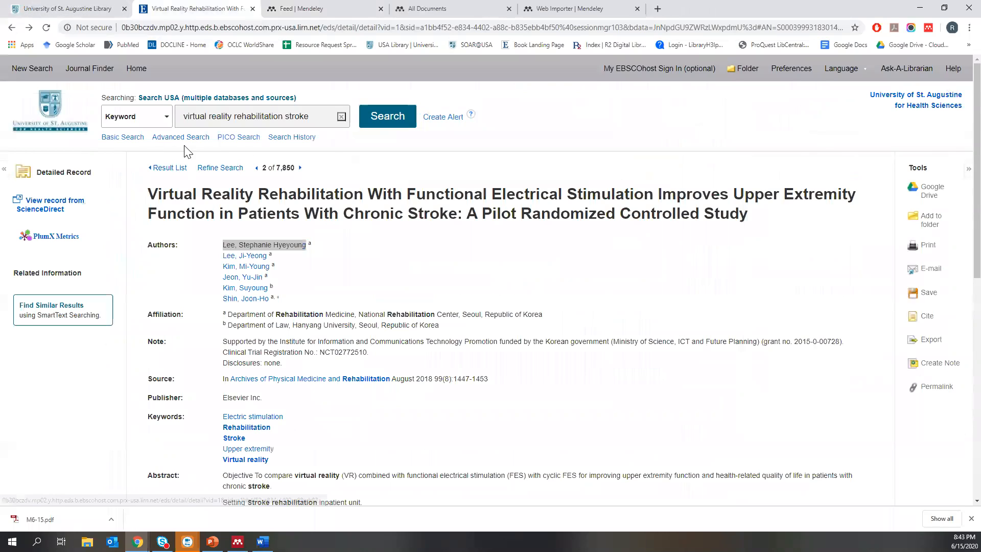
Return to the EBSCOhost result list and open the record Virtual reality in stroke rehabilitation: still more virtual than real
left_click(177, 172)
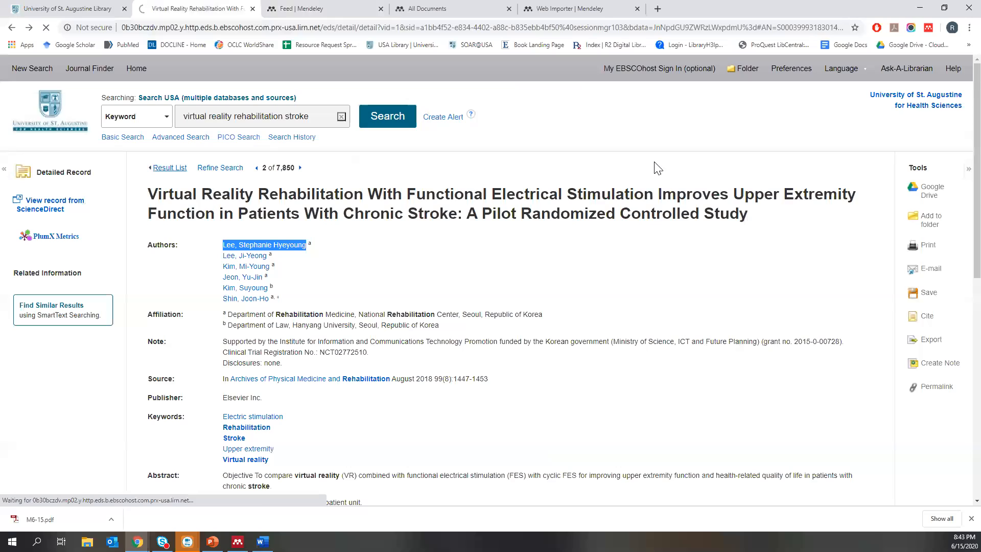
left_click(172, 168)
scroll(659, 236, "down", 3)
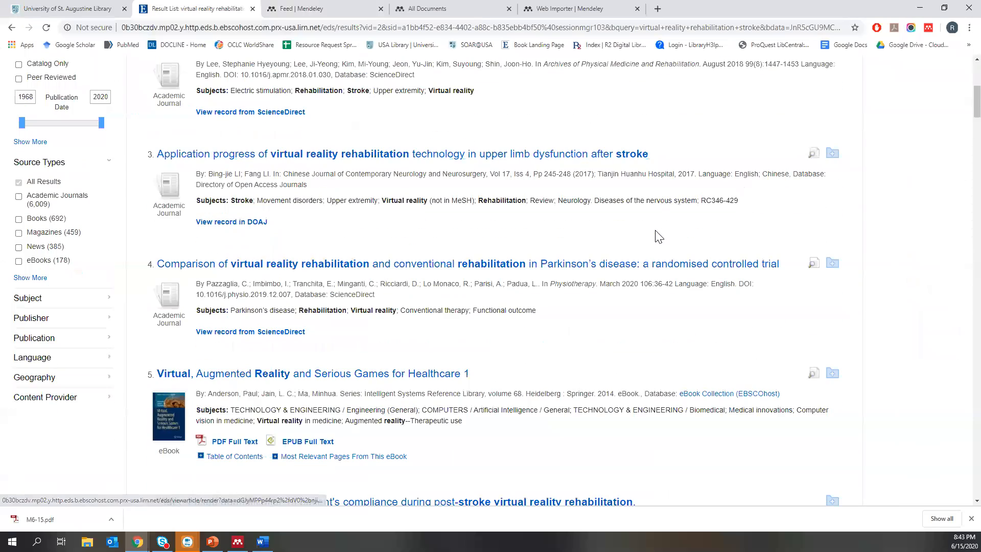
scroll(659, 237, "down", 13)
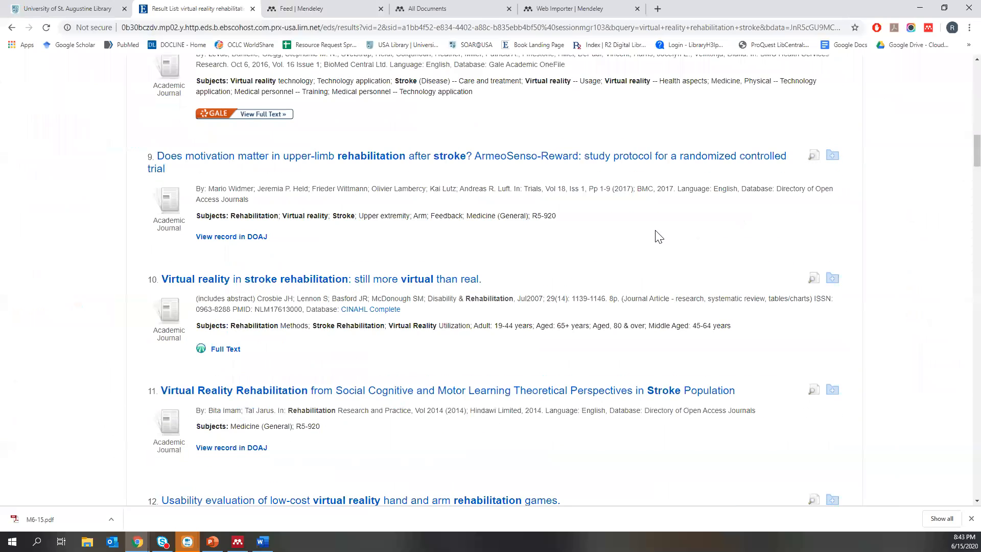
scroll(659, 237, "down", 2)
left_click(346, 175)
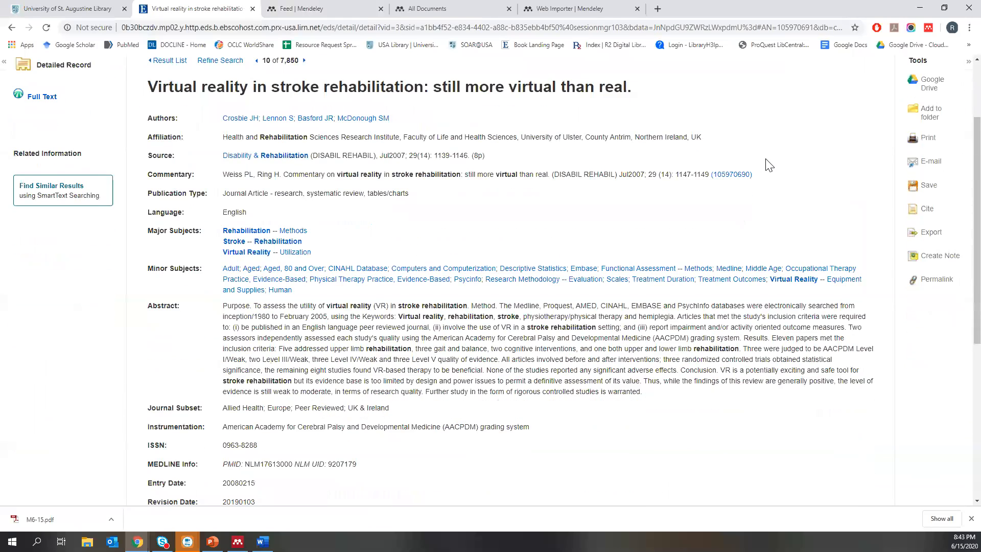
scroll(766, 159, "up", 2)
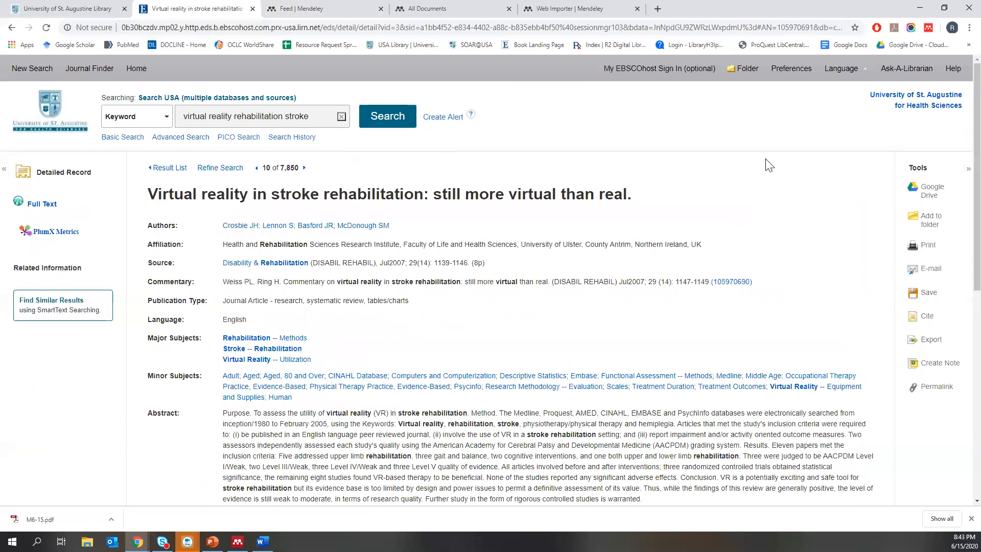
Select the article's detected reference in the Mendeley Web Importer, and open its full text from Taylor and Francis
left_click(932, 30)
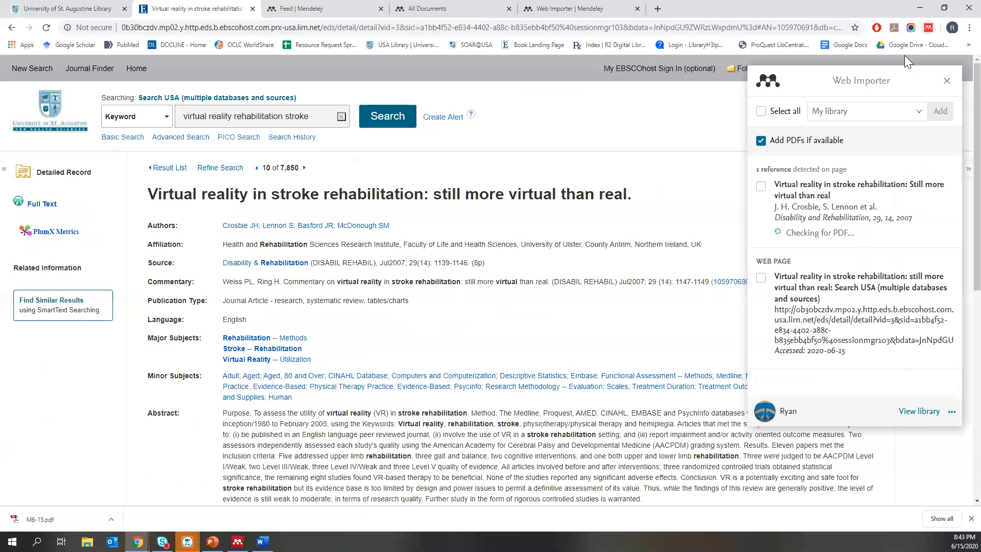
left_click(763, 187)
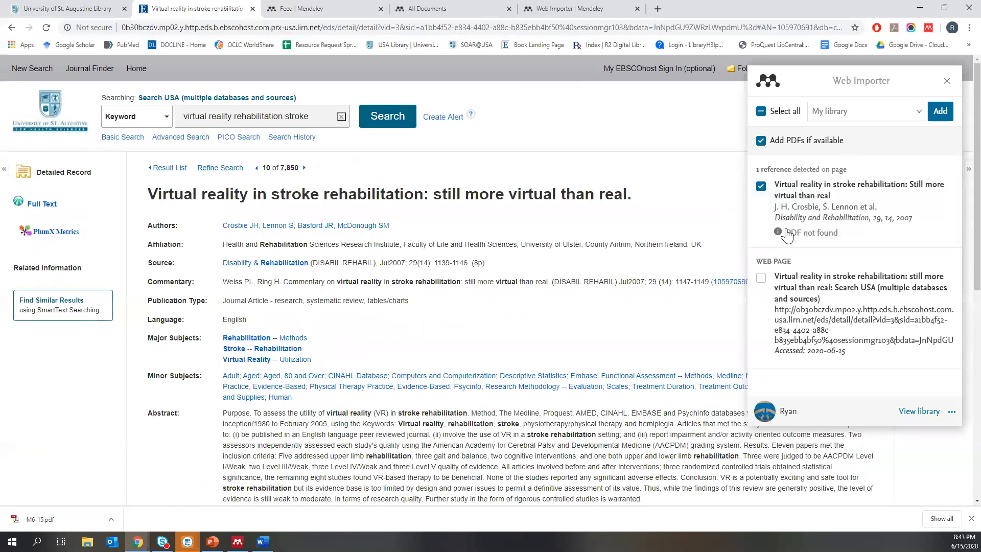
left_click(45, 205)
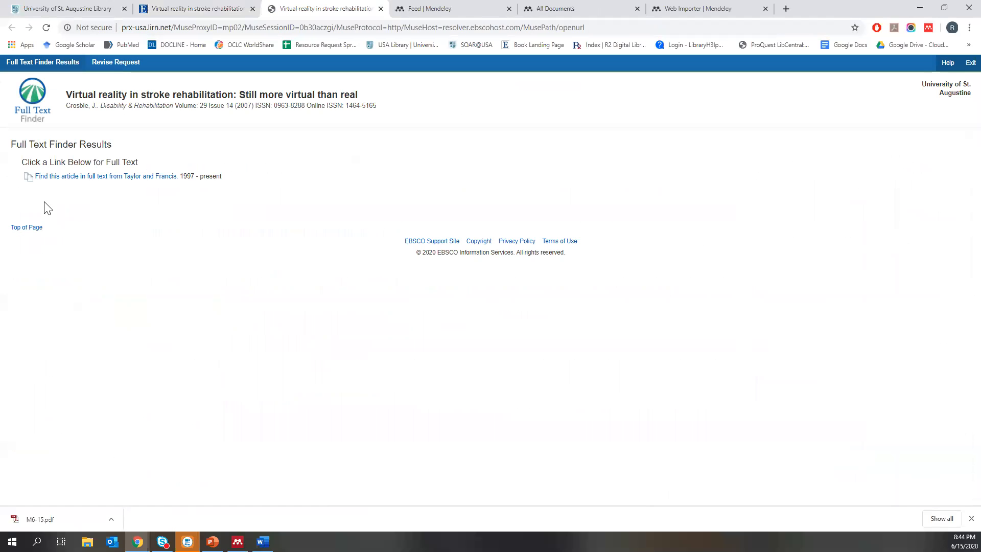
left_click(103, 176)
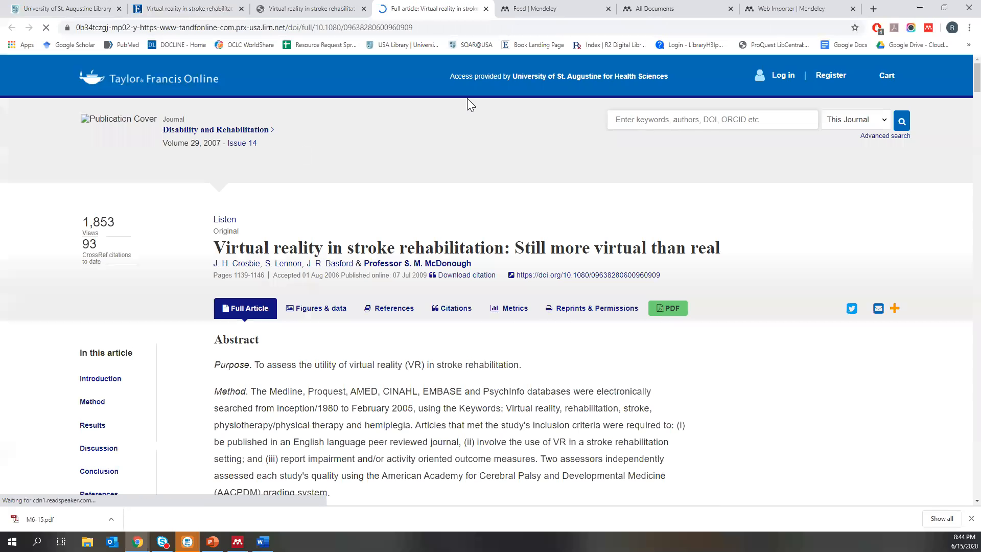
left_click(327, 8)
left_click(392, 9)
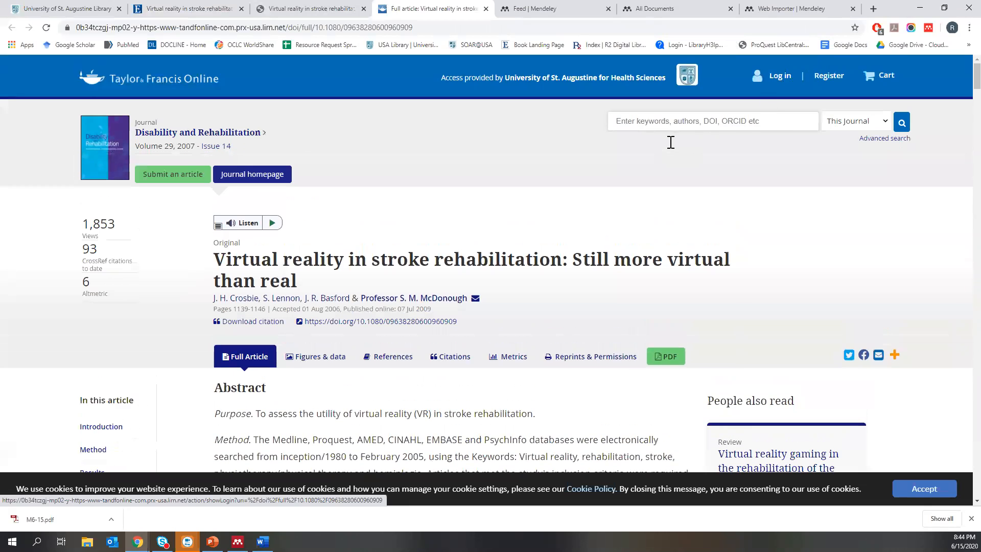
Run the Web Importer on the Taylor & Francis article page and check the detected references for PDF availability
left_click(928, 28)
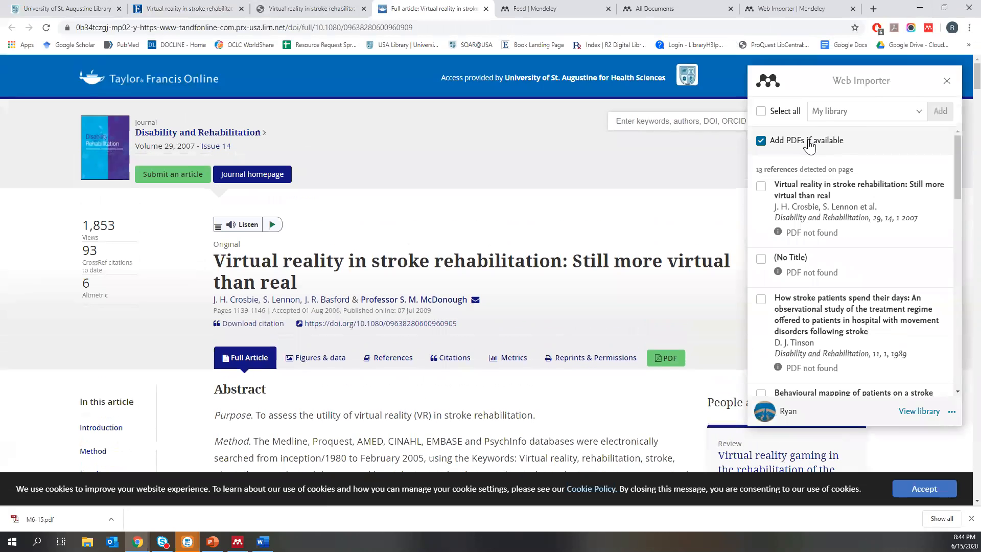
scroll(672, 212, "down", 8)
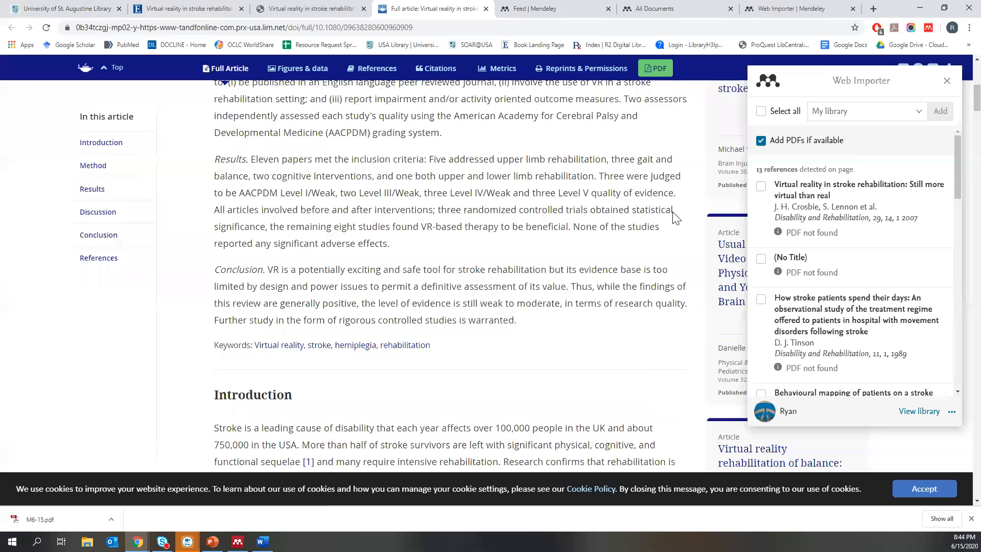
scroll(673, 211, "up", 8)
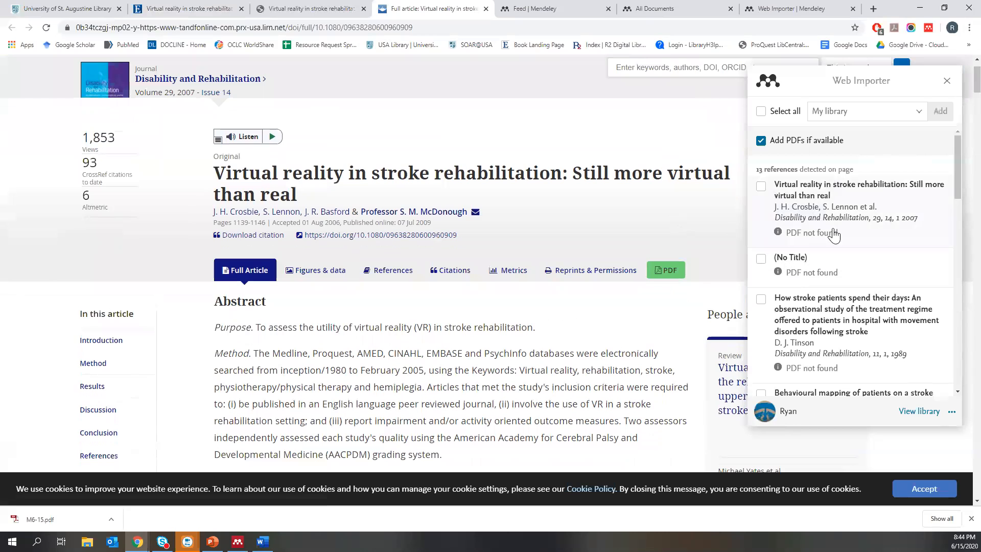
left_click(657, 278)
scroll(656, 278, "down", 15)
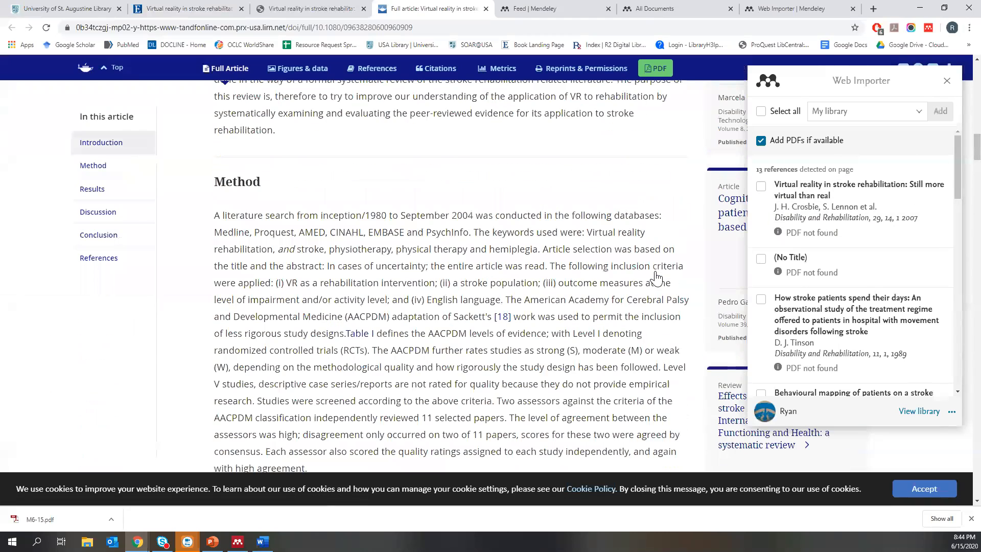
scroll(656, 279, "up", 15)
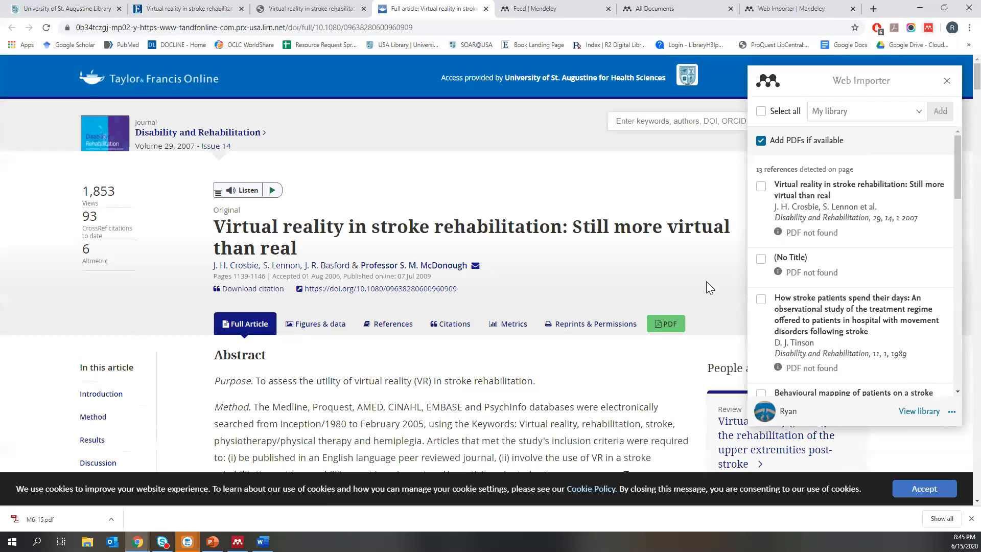
Compare the references detected by the Web Importer with the reference list at the end of the article
scroll(795, 278, "down", 1)
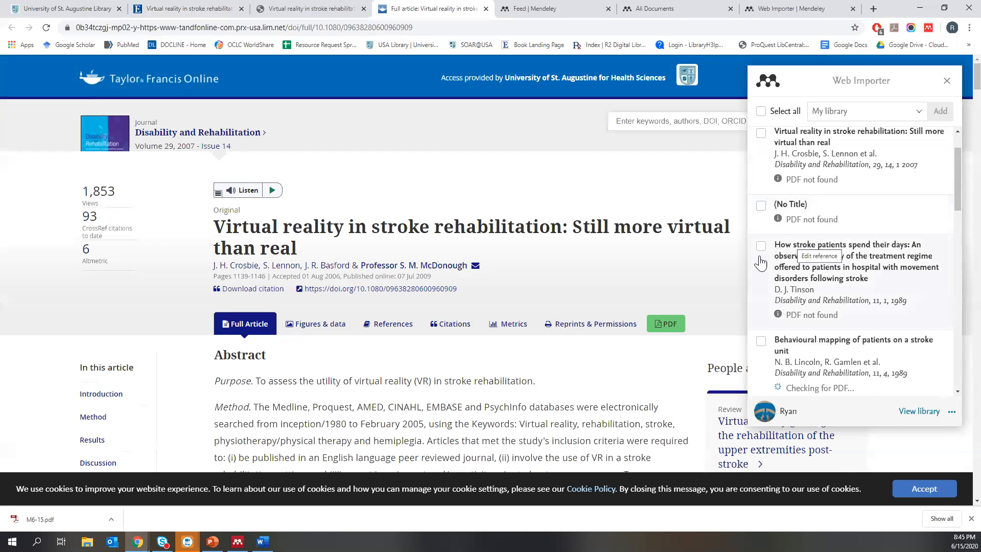
scroll(210, 311, "down", 1)
scroll(211, 311, "down", 15)
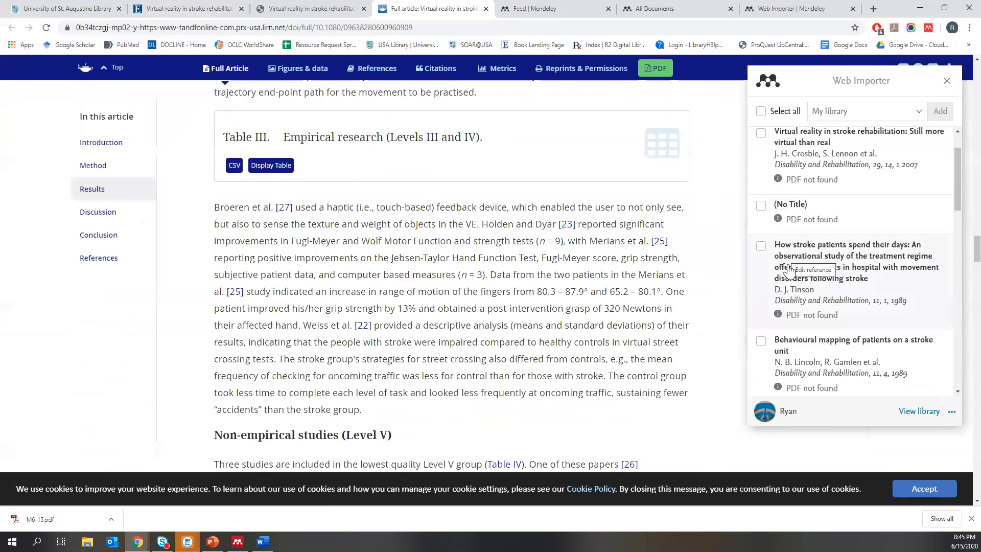
scroll(787, 264, "up", 1)
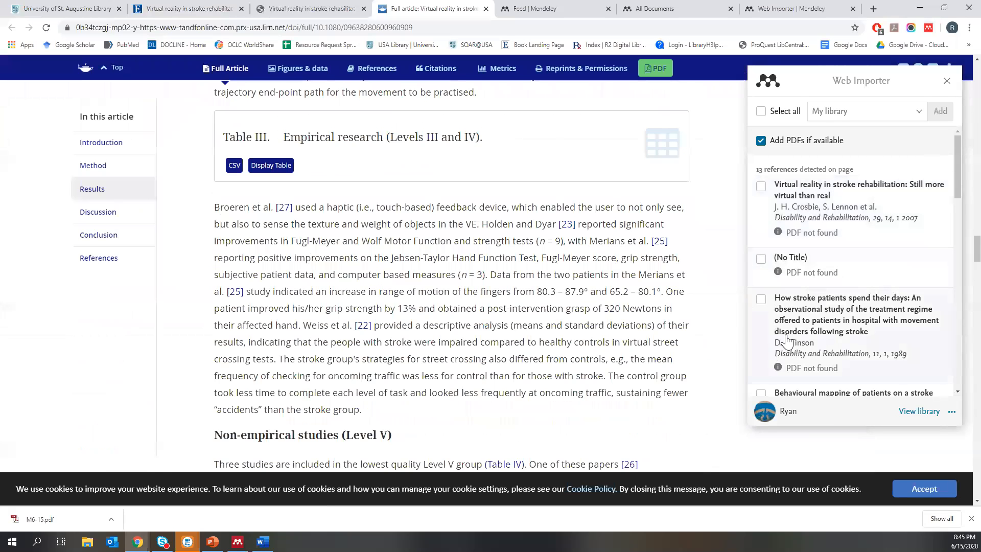
scroll(787, 340, "down", 2)
scroll(787, 340, "down", 10)
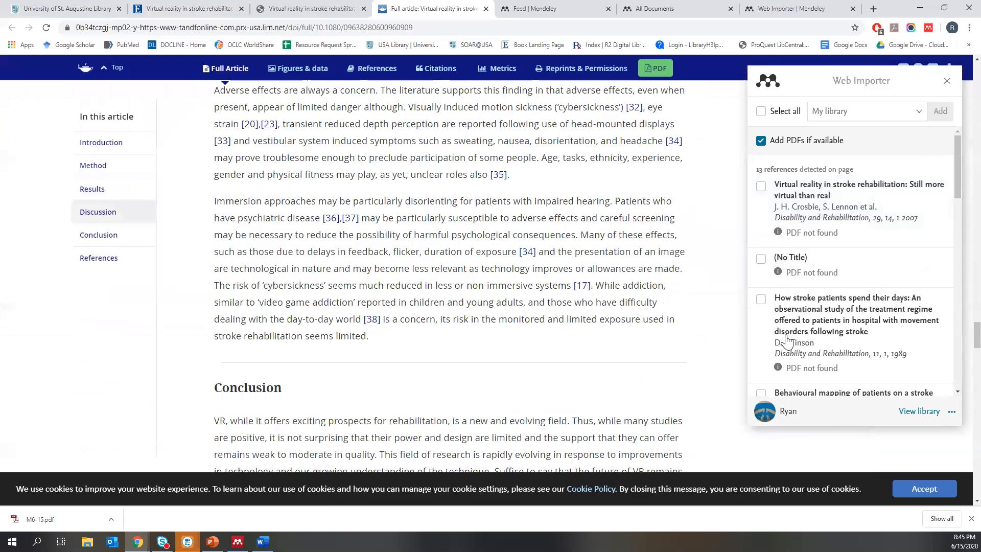
scroll(787, 340, "down", 15)
scroll(787, 339, "up", 7)
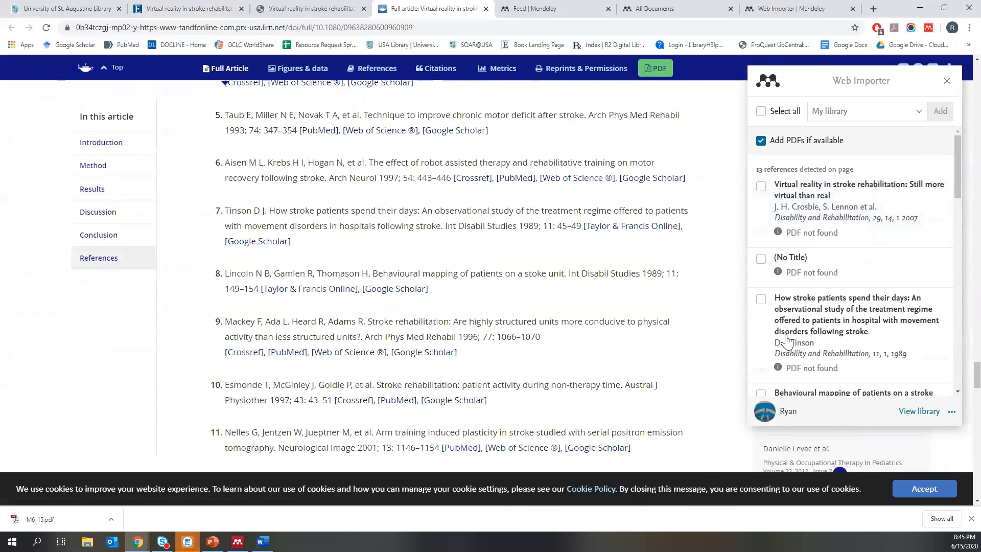
scroll(787, 340, "down", 9)
scroll(787, 339, "up", 10)
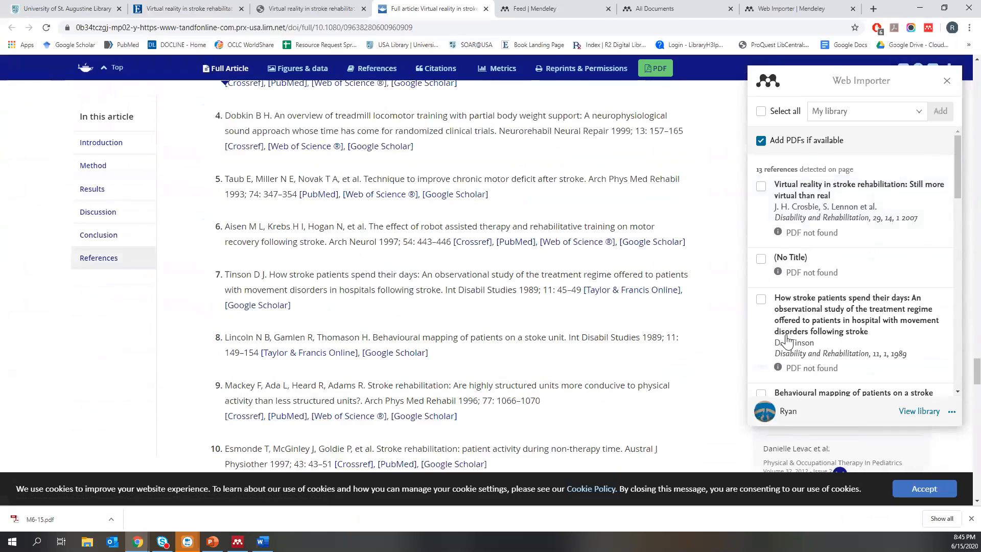
scroll(787, 340, "up", 6)
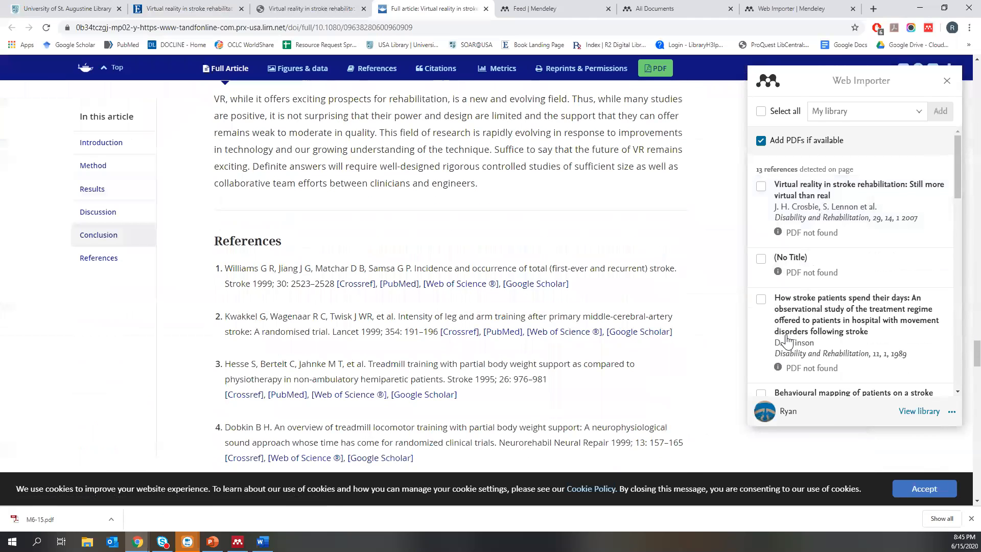
Examine the first references detected by the Web Importer for PDF availability, alongside the article's own reference list
scroll(838, 266, "down", 2)
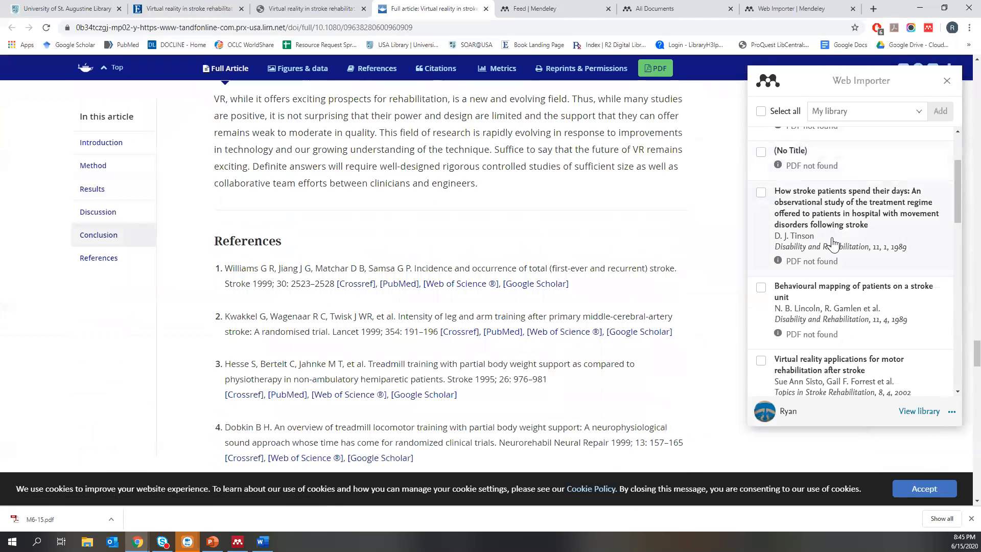
scroll(831, 241, "down", 3)
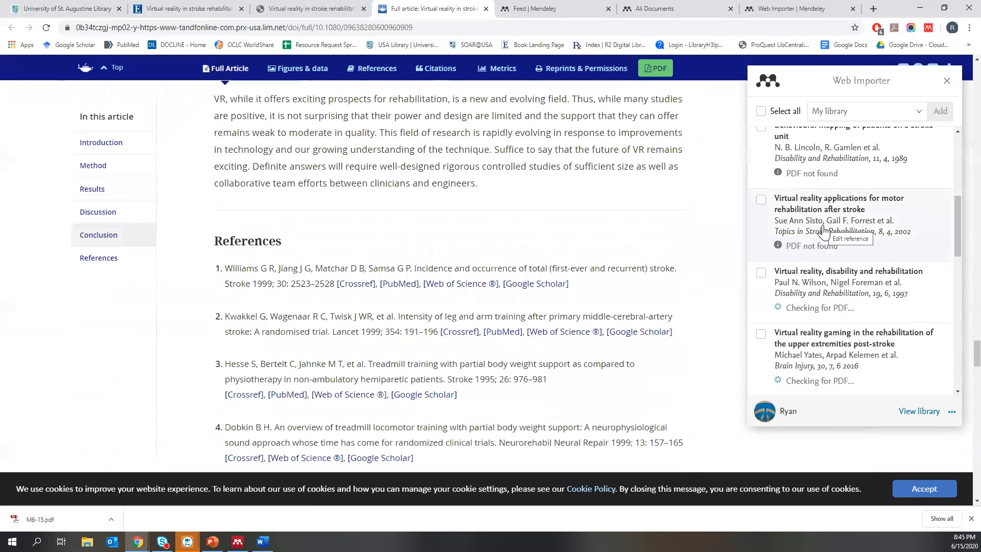
scroll(824, 228, "down", 1)
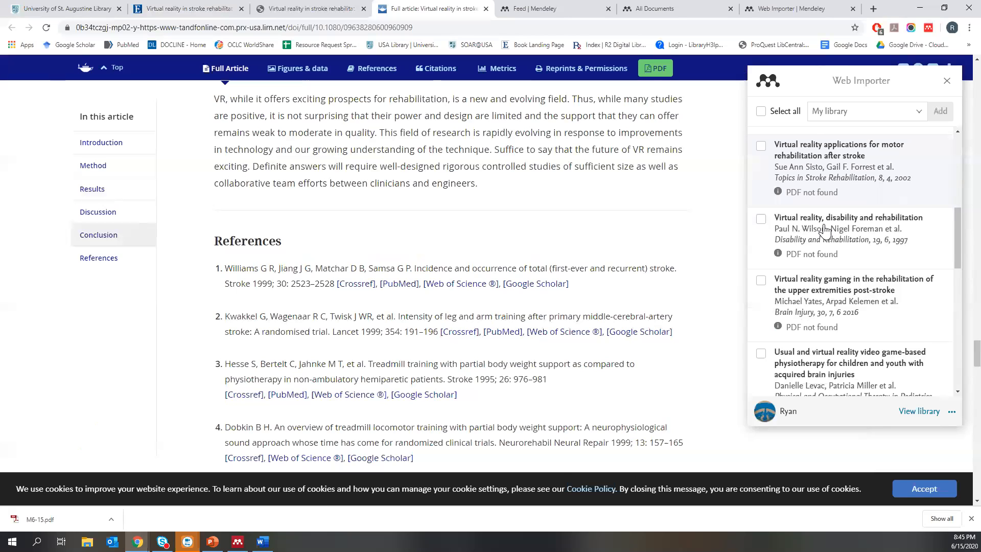
scroll(825, 231, "down", 2)
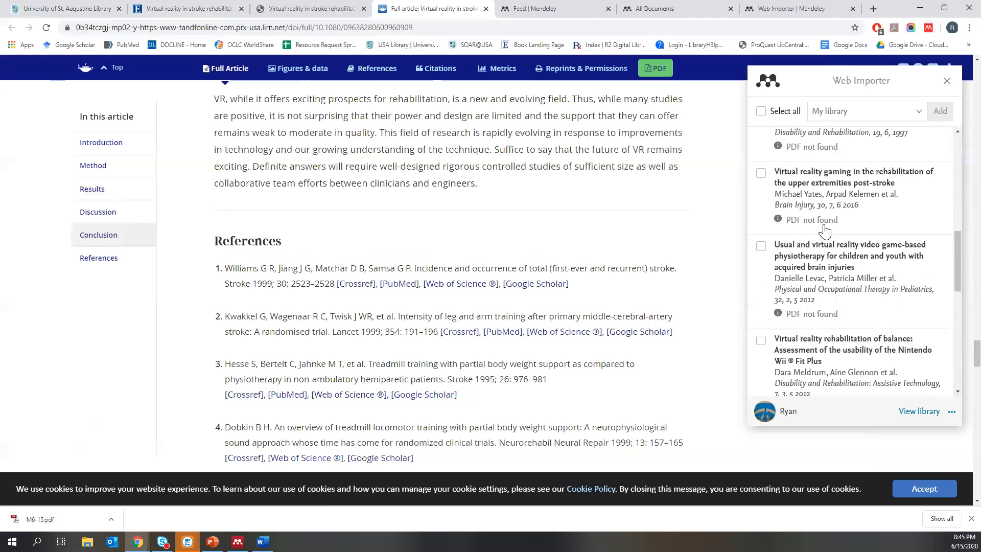
scroll(824, 230, "up", 8)
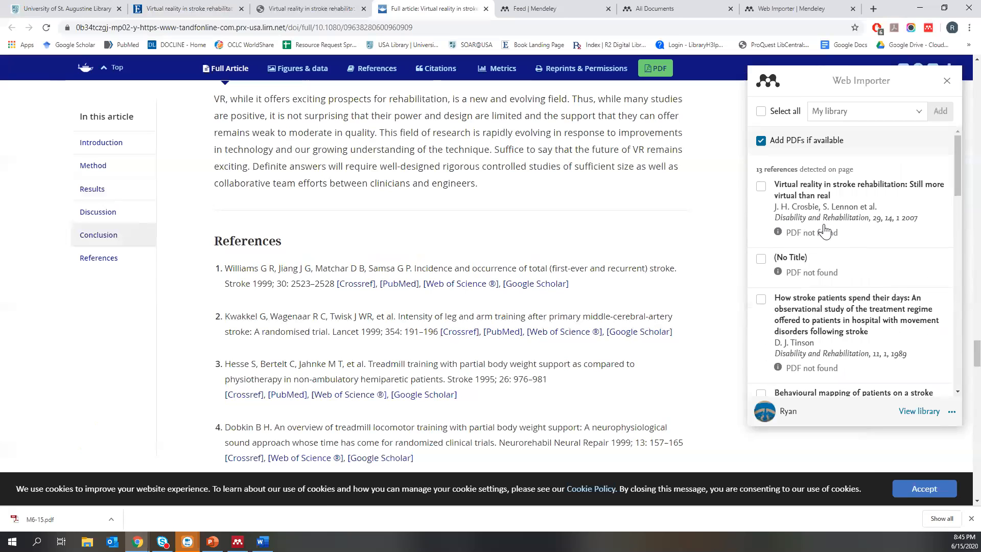
scroll(823, 230, "down", 3)
scroll(675, 261, "down", 15)
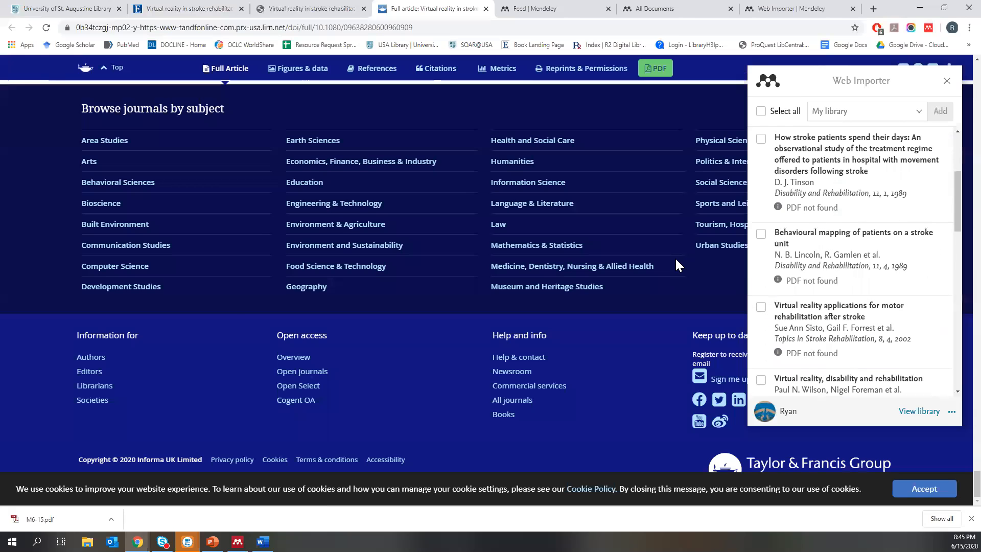
scroll(675, 266, "up", 15)
scroll(675, 266, "down", 6)
scroll(675, 259, "up", 9)
scroll(876, 239, "down", 5)
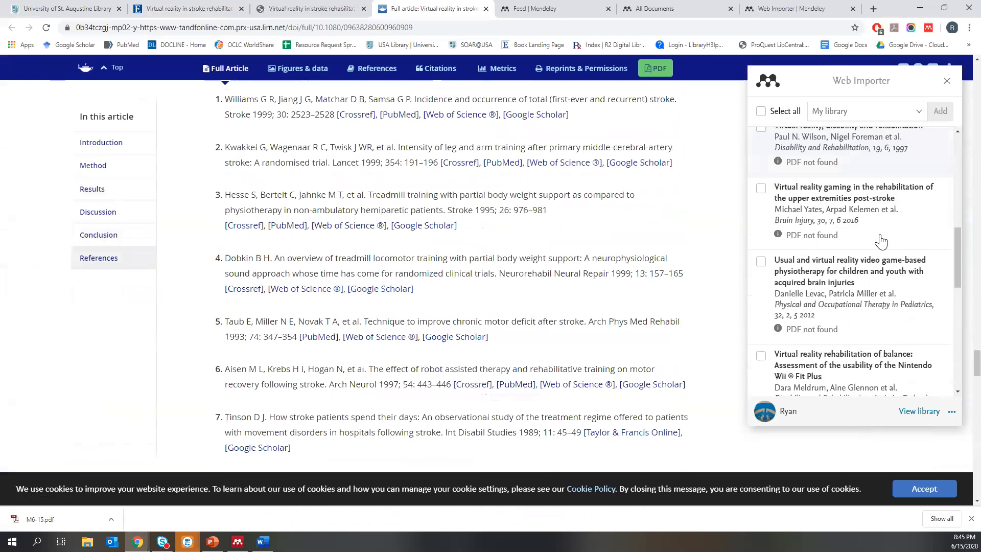
Check the remaining detected references for PDF availability, down to the web page entry at the end of the list
scroll(881, 242, "down", 3)
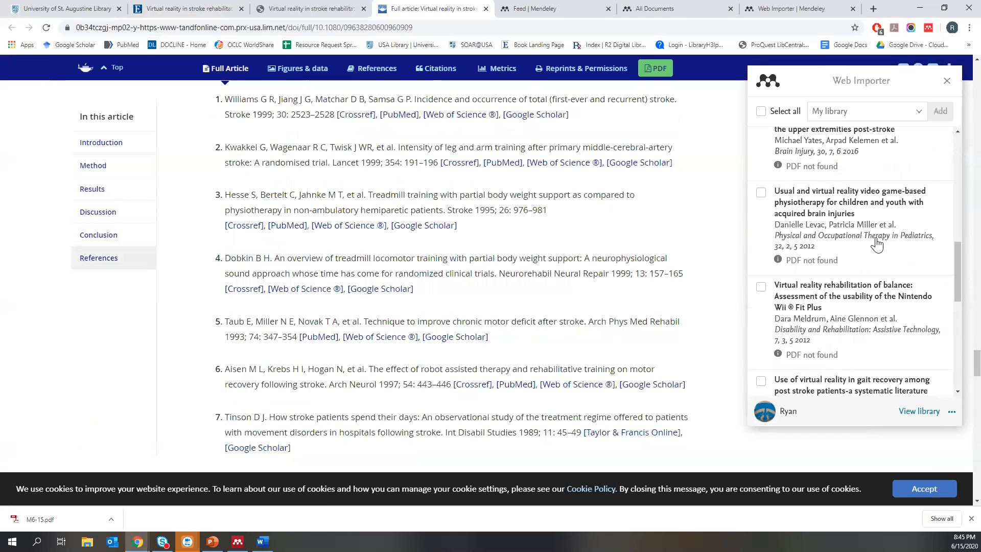
scroll(878, 243, "down", 5)
scroll(871, 248, "down", 4)
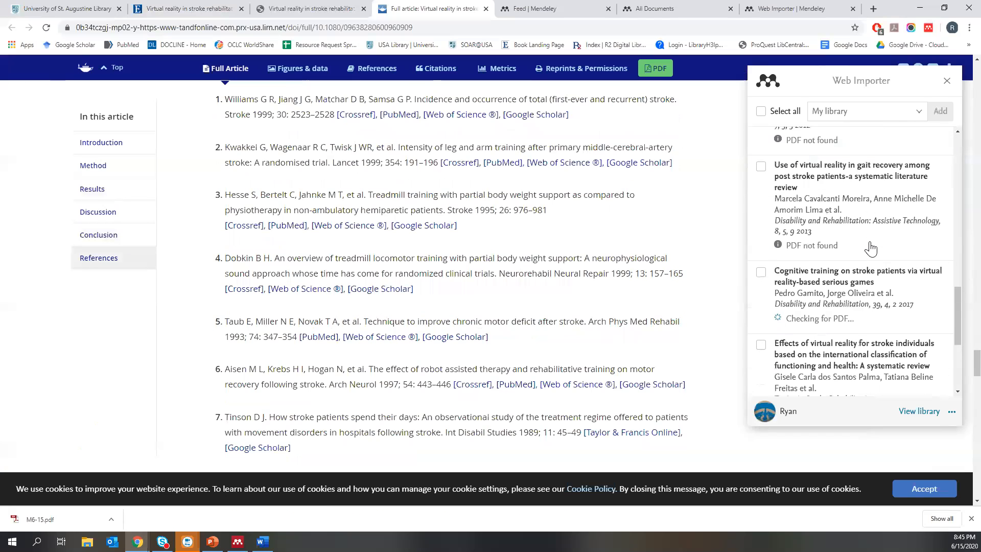
scroll(871, 248, "down", 6)
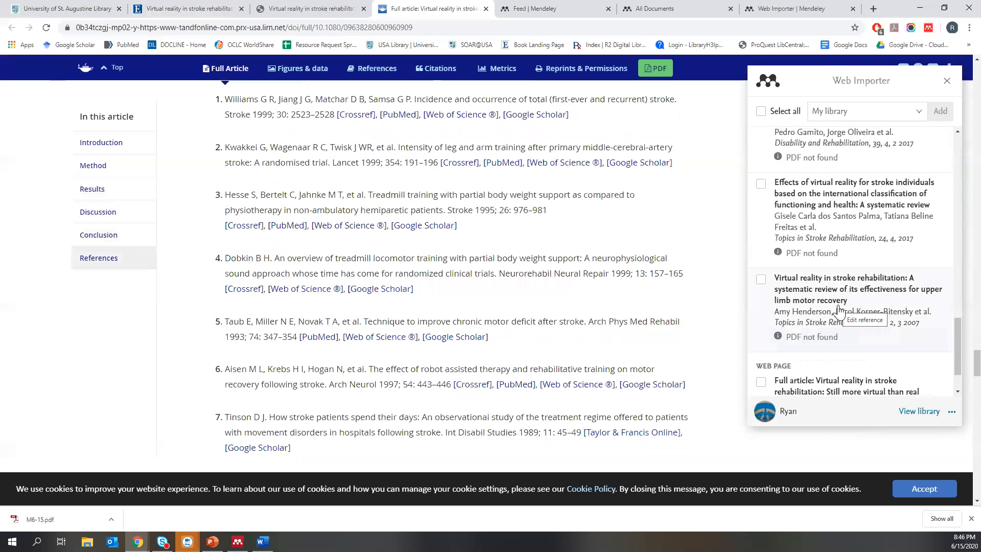
scroll(839, 310, "down", 2)
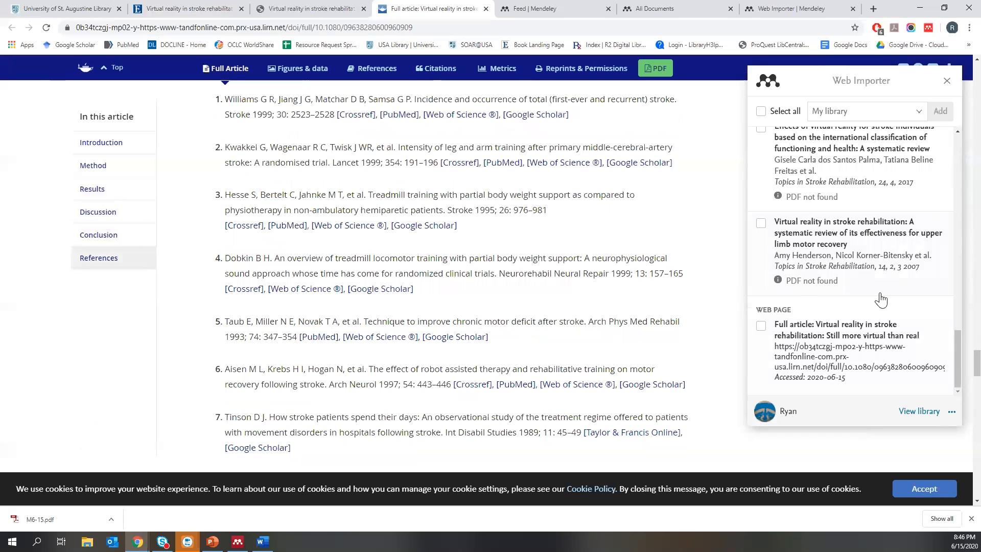
scroll(802, 296, "up", 4)
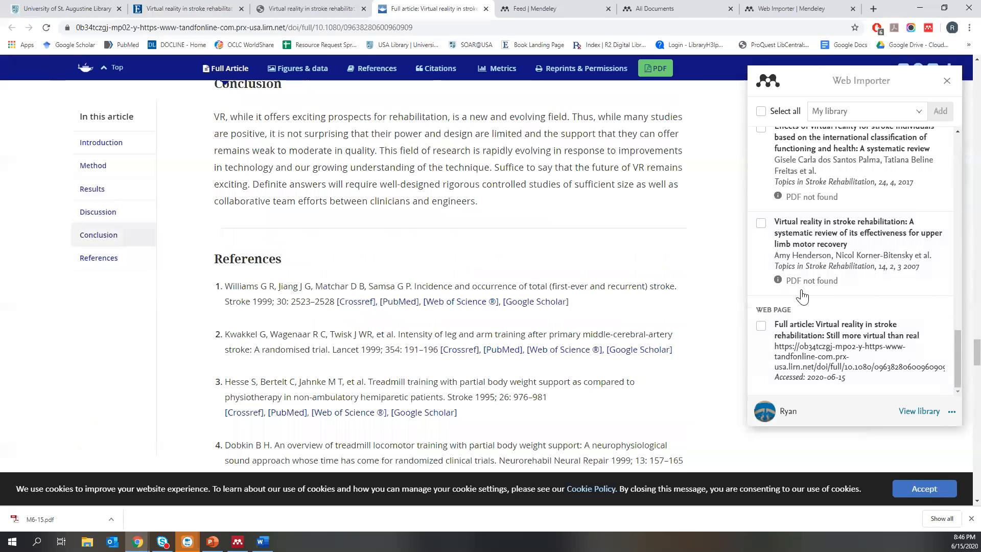
scroll(803, 297, "down", 4)
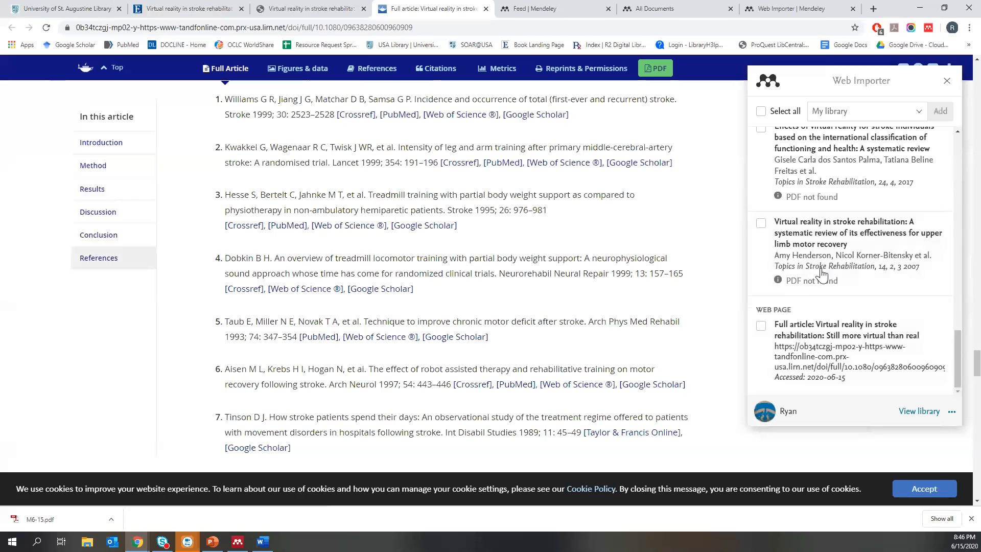
scroll(817, 217, "up", 10)
scroll(818, 217, "up", 3)
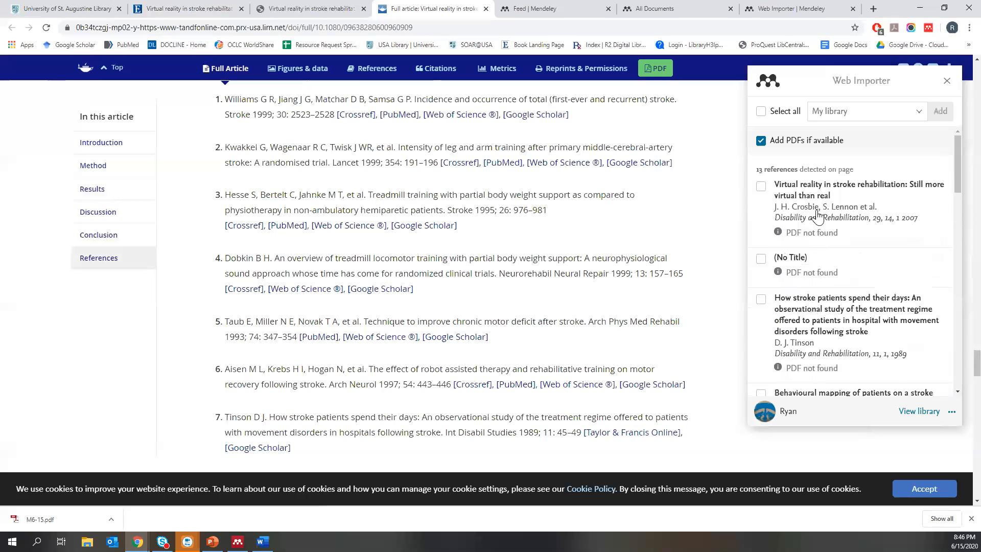
Close the Taylor & Francis article page, and add the selected reference from its EBSCOhost record to My library
left_click(946, 82)
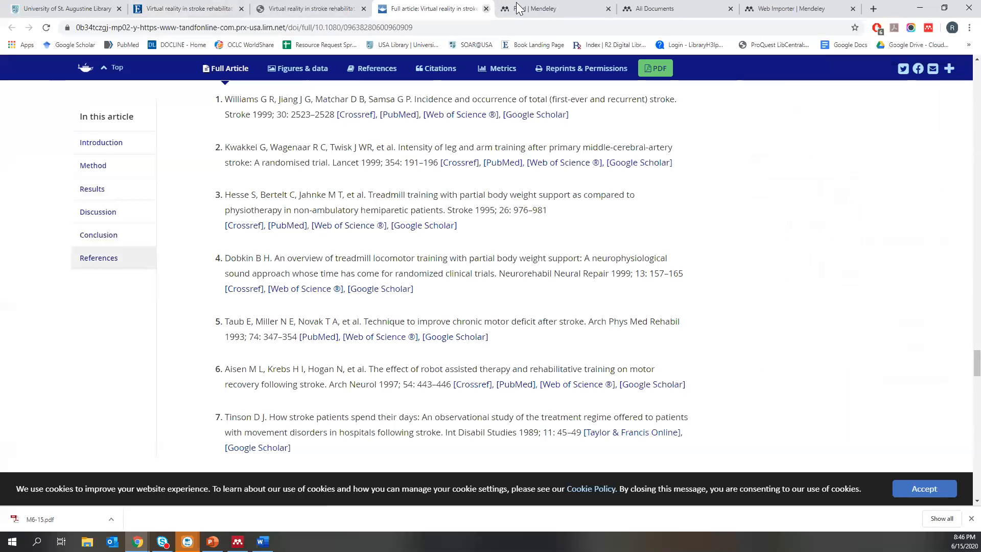
left_click(486, 8)
key("ctrl+shift+Tab")
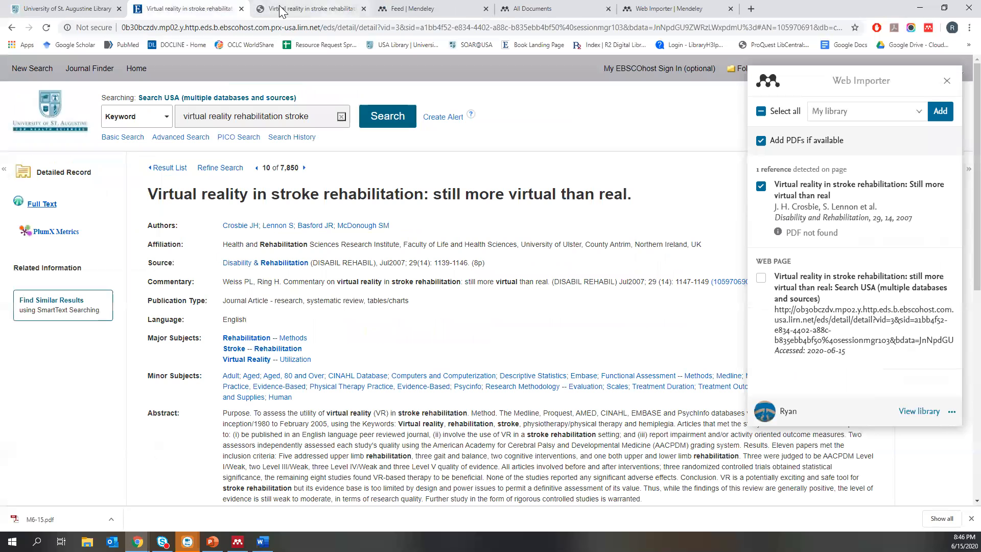
left_click(940, 110)
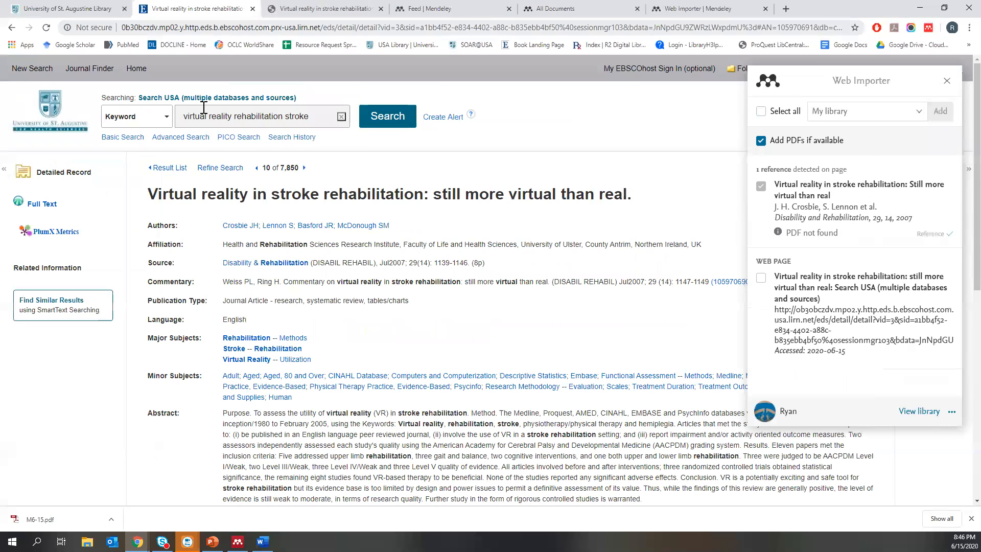
Open the record Usability evaluation of low-cost virtual reality hand and arm rehabilitation games from the result list, and run the Web Importer on it
key("alt+Left")
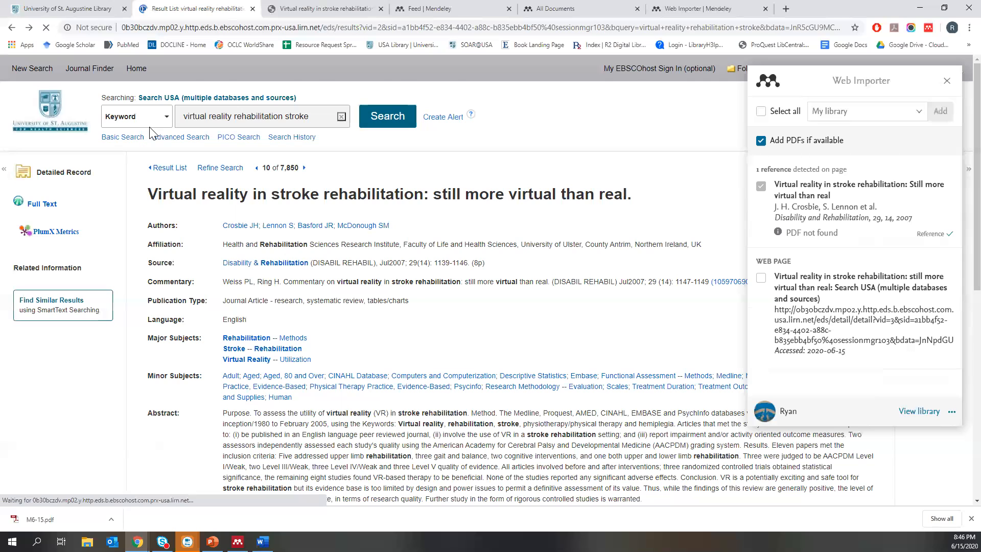
scroll(150, 128, "down", 3)
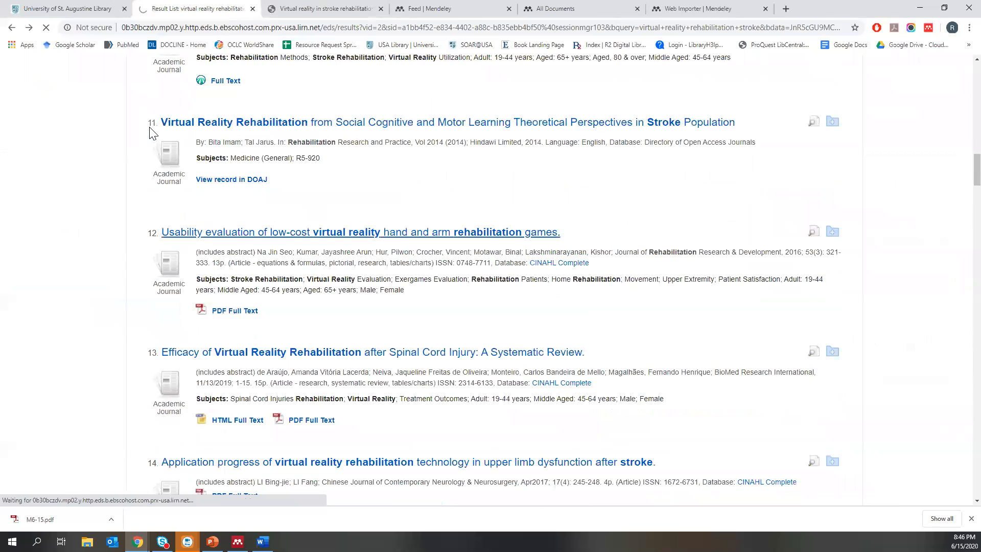
left_click(928, 31)
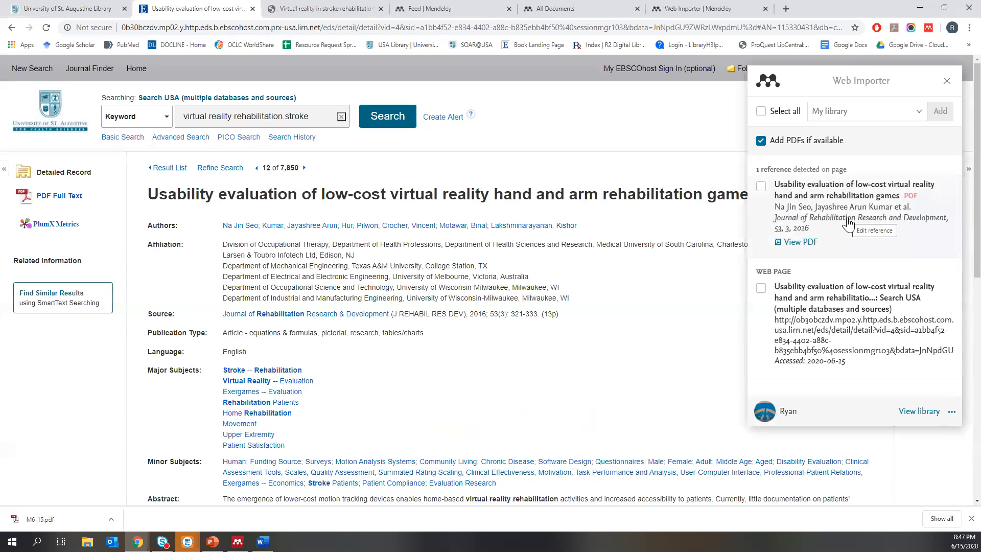
Add the detected usability evaluation reference with its PDF to My library, and close the Web Importer
left_click(761, 186)
left_click(936, 117)
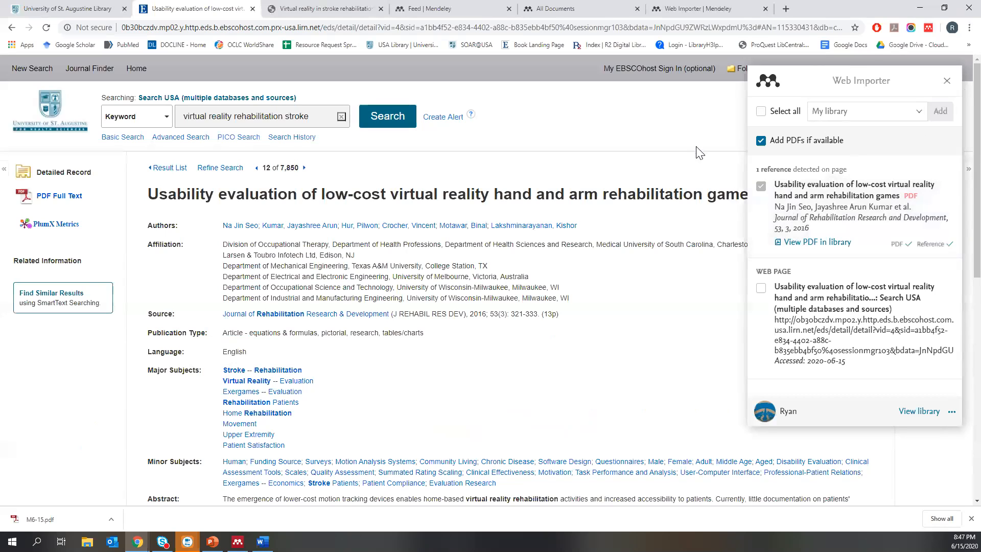
left_click(947, 81)
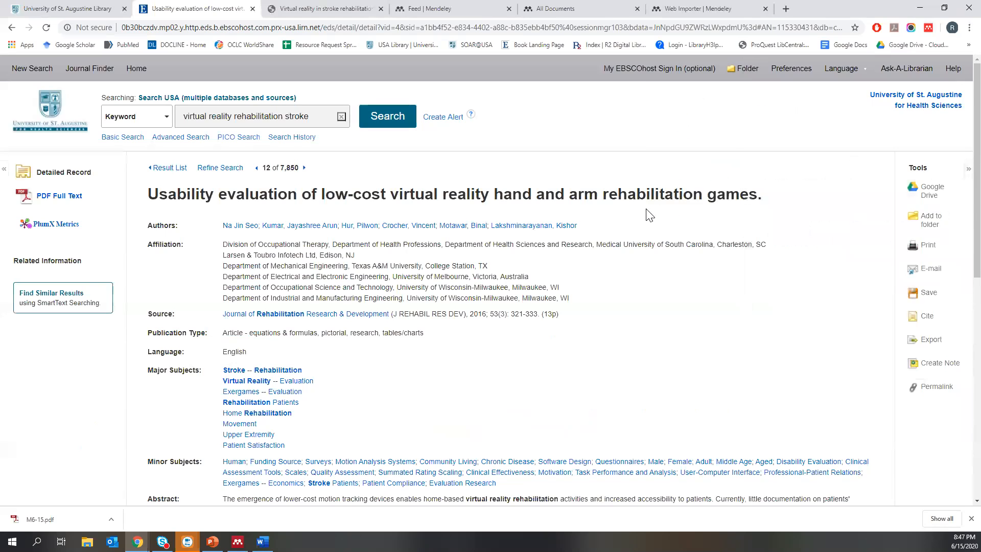
Export the usability evaluation record's citation from EBSCOhost using Direct Export in RIS Format
scroll(643, 264, "down", 2)
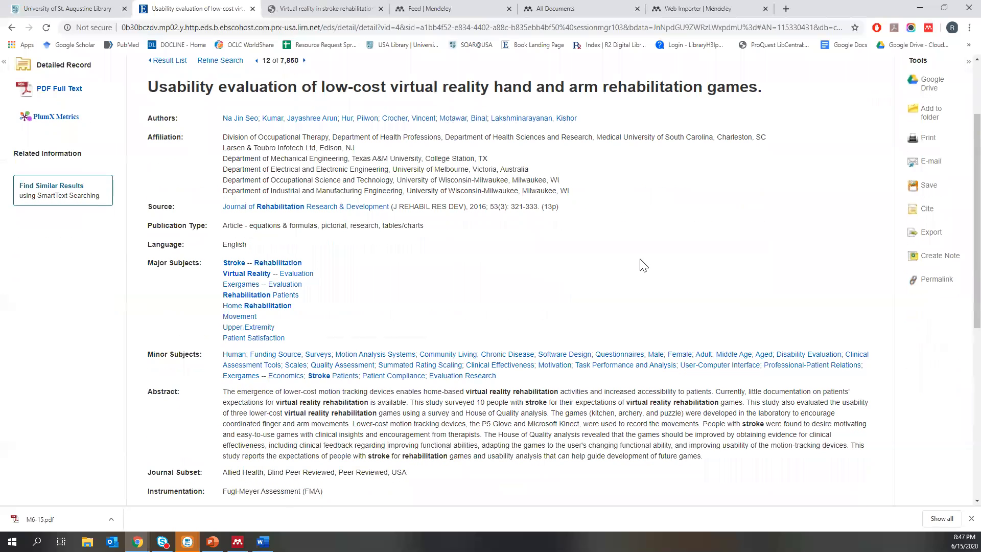
scroll(643, 265, "up", 2)
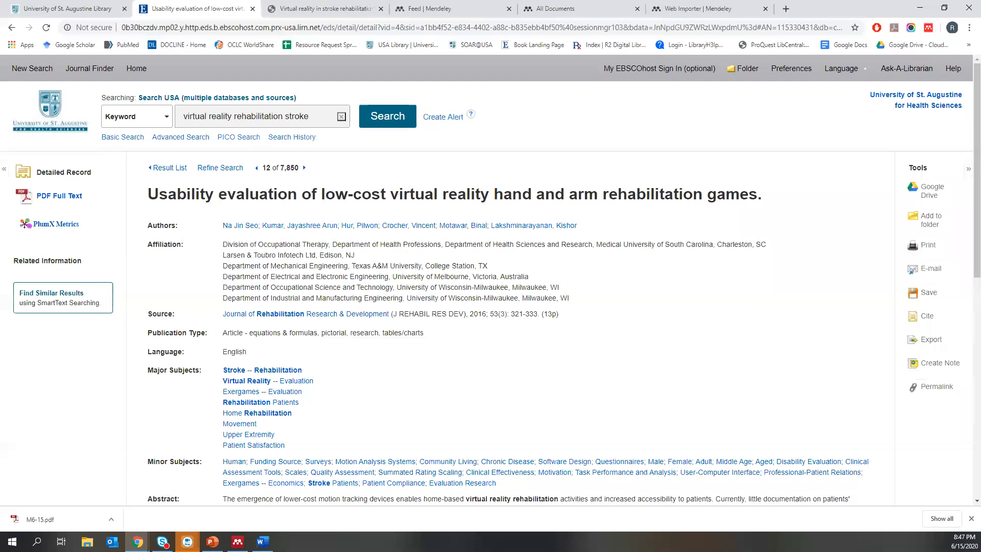
left_click(926, 340)
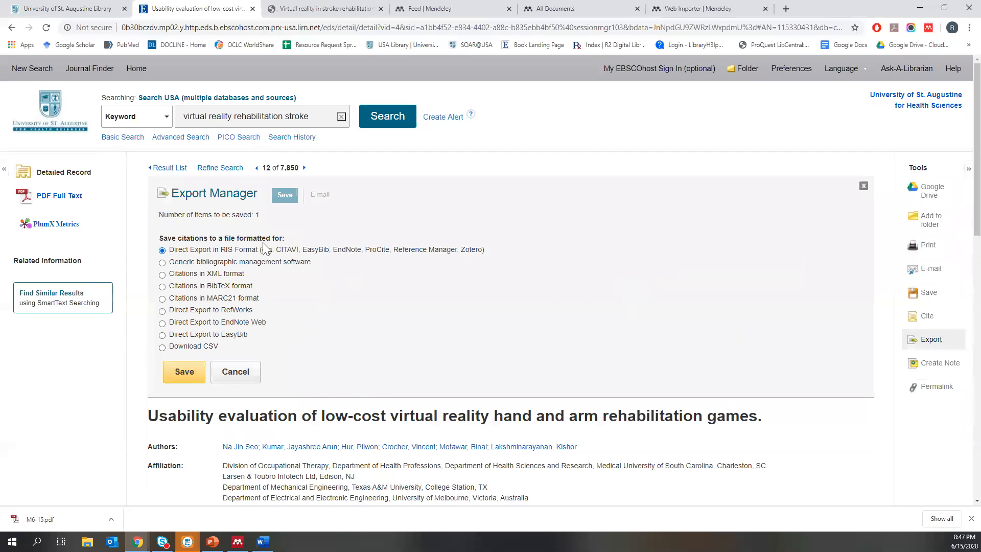
mouse_move(265, 249)
left_mouse_down()
mouse_move(337, 253)
mouse_move(280, 260)
left_mouse_up()
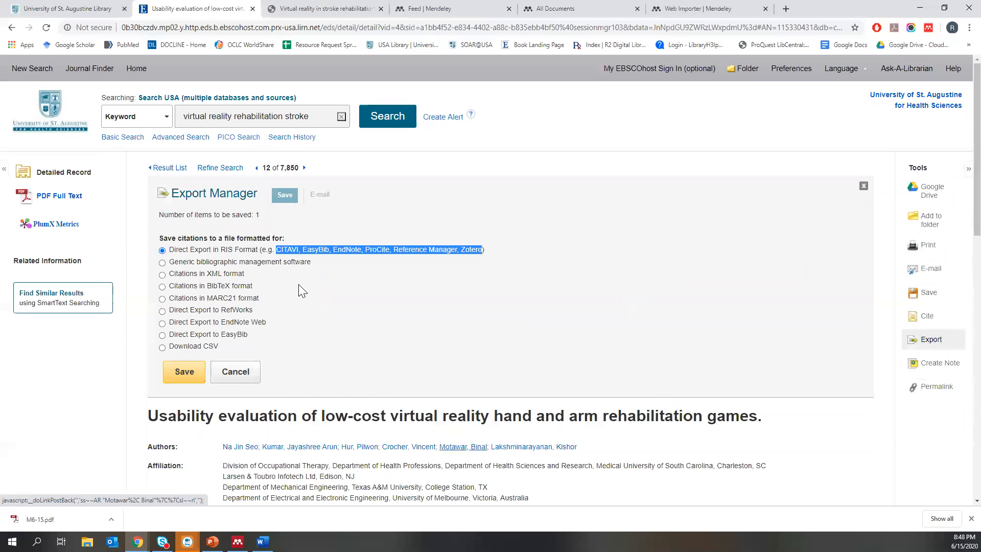
left_click_drag(221, 250, 252, 256)
left_click(308, 319)
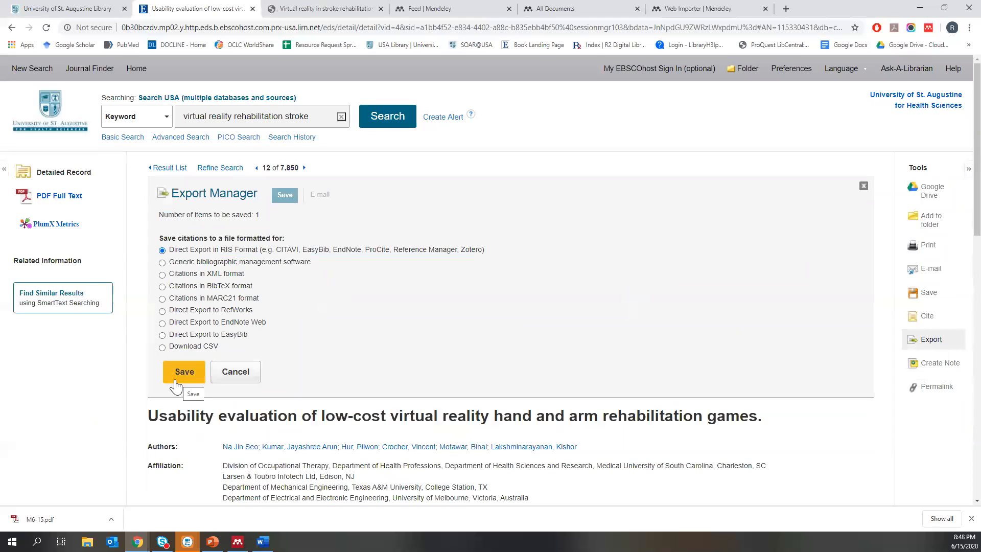
left_click(173, 377)
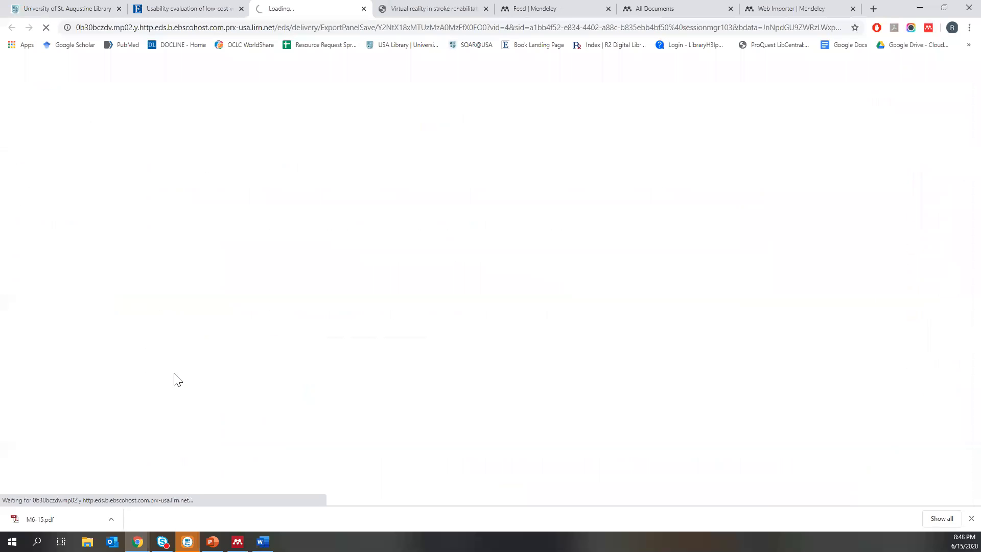
Import the downloaded delivery (16).ris into Mendeley Desktop, view the reference in the full-size library, and restore and reposition the window
left_click(81, 517)
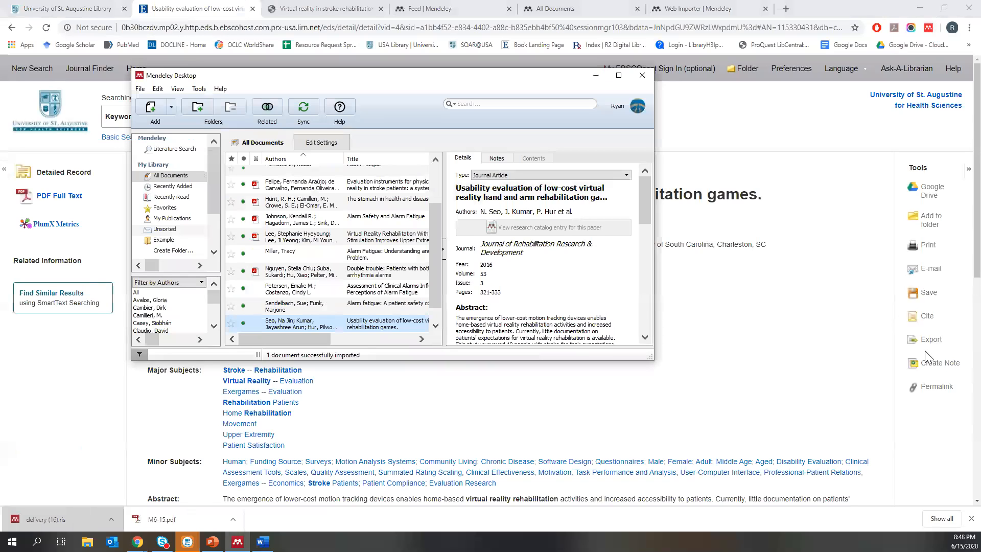
left_click(619, 75)
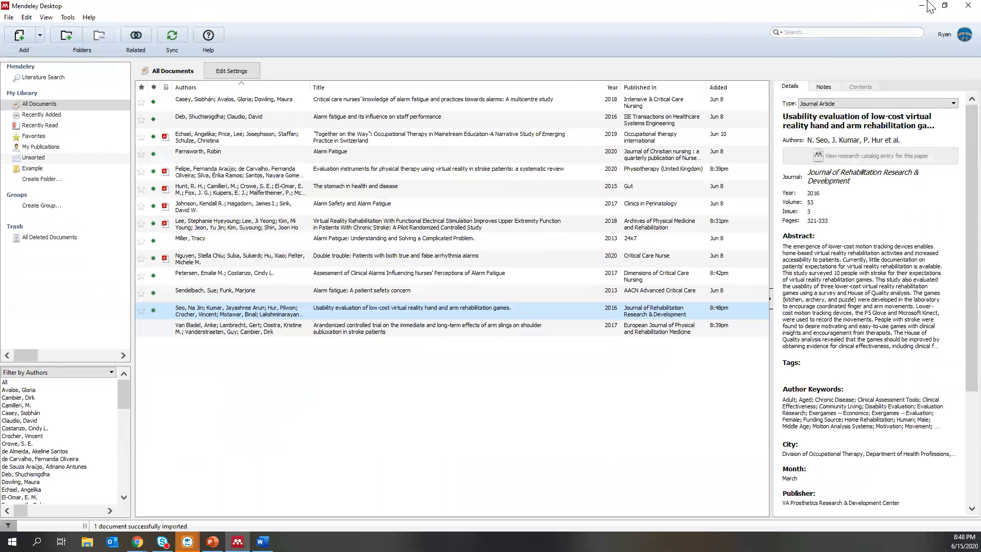
left_click(944, 6)
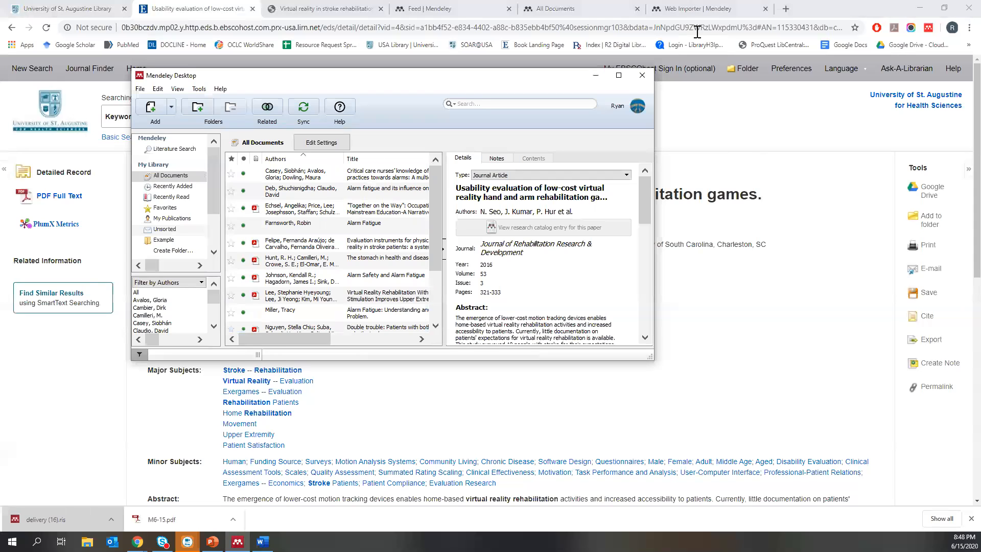
left_click_drag(512, 77, 646, 73)
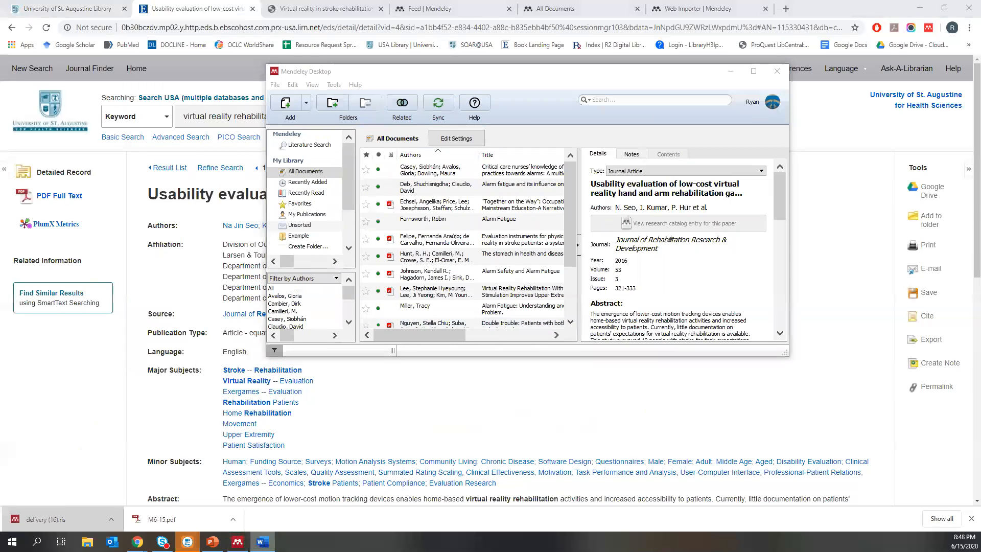
Switch to Microsoft Word, create a new blank document, and maximize its window
right_click(263, 541)
left_click(225, 485)
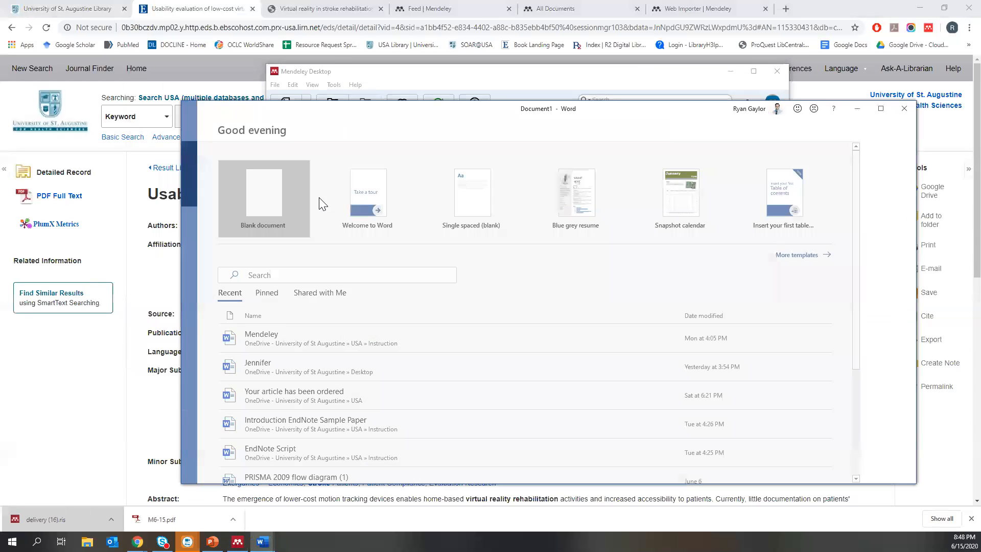
left_click(312, 201)
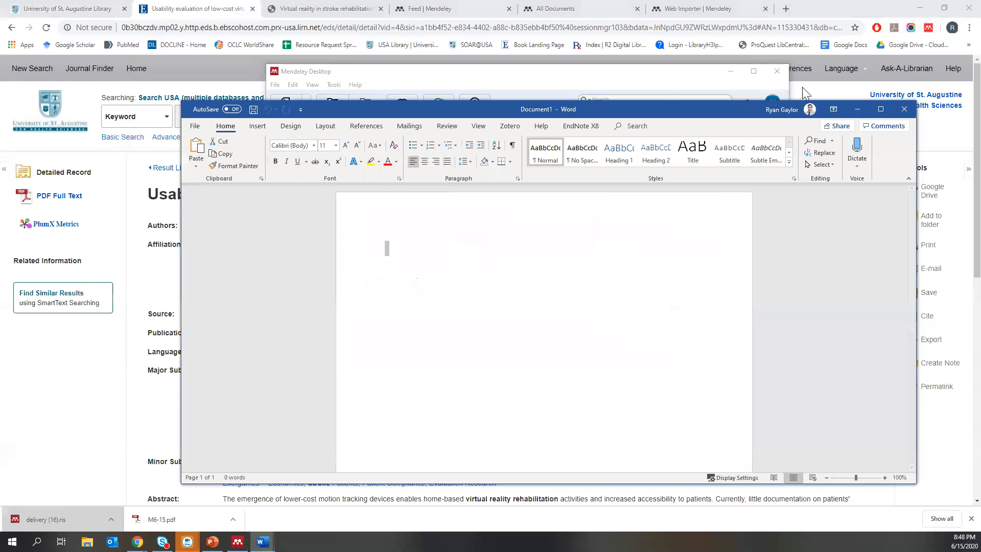
left_click(880, 109)
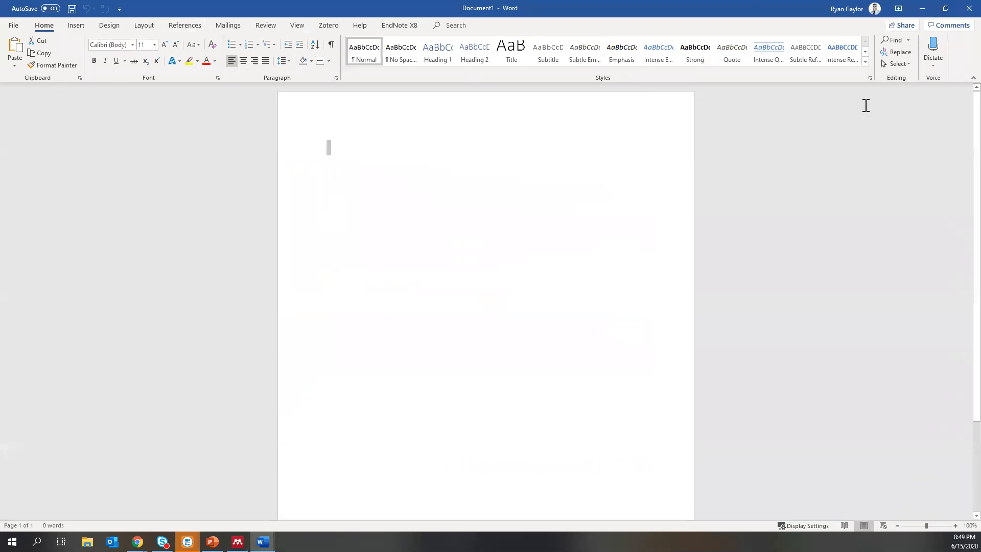
Enter the placeholder text "Dfjnfdjnbfjnbfjnbvifjvbi" on the second line and insert a Mendeley citation for "Together on the Way" after it
key("Return")
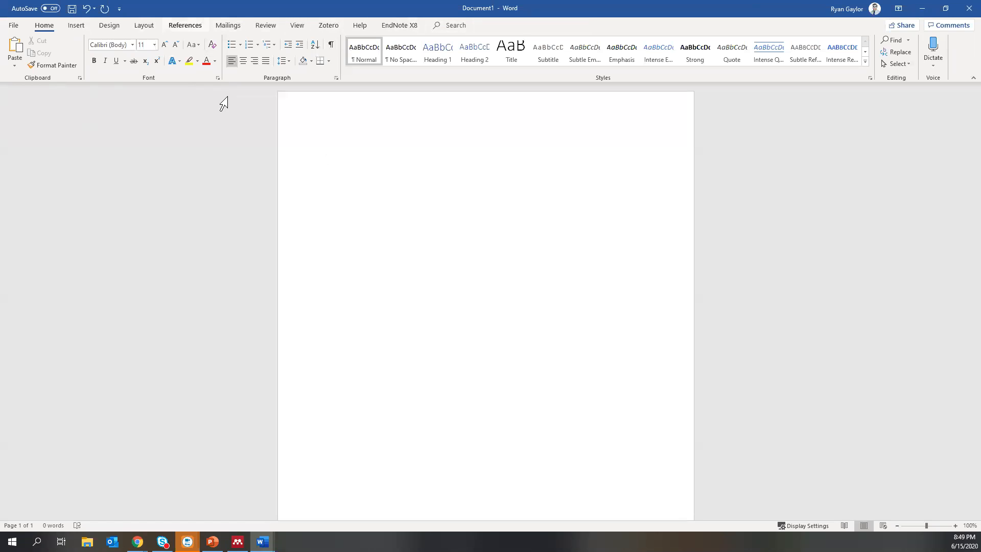
left_click(185, 25)
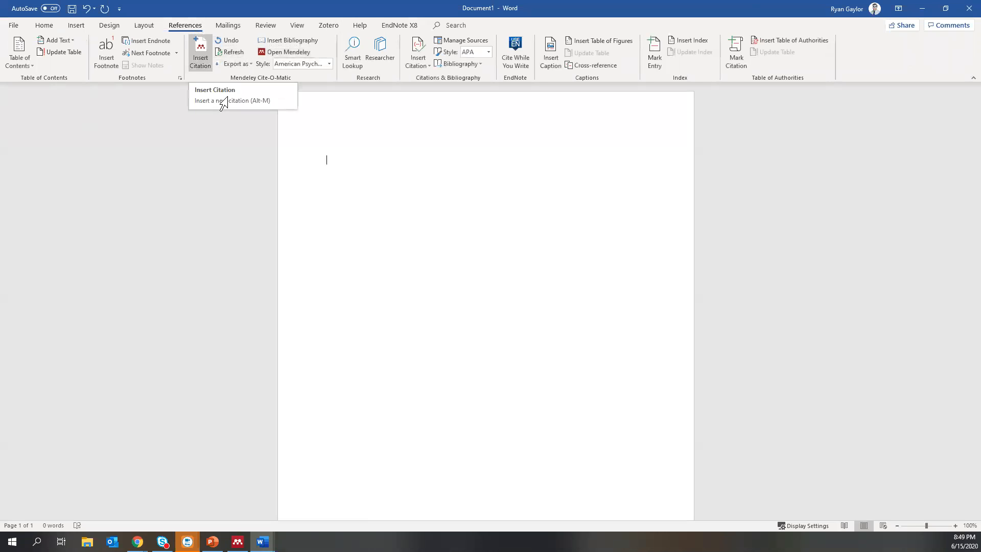
type("dfjnfdjnbfjnbvifjvbi")
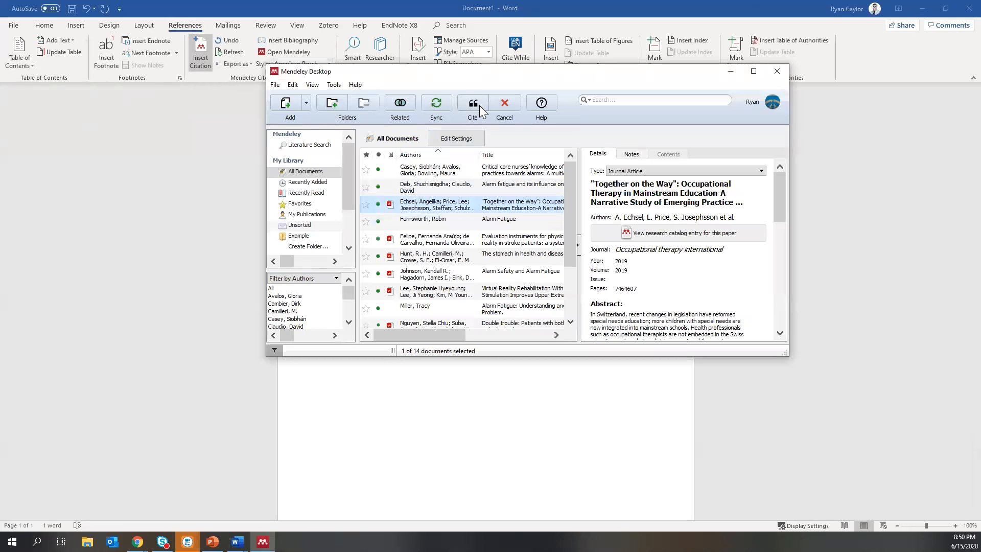
left_click(474, 102)
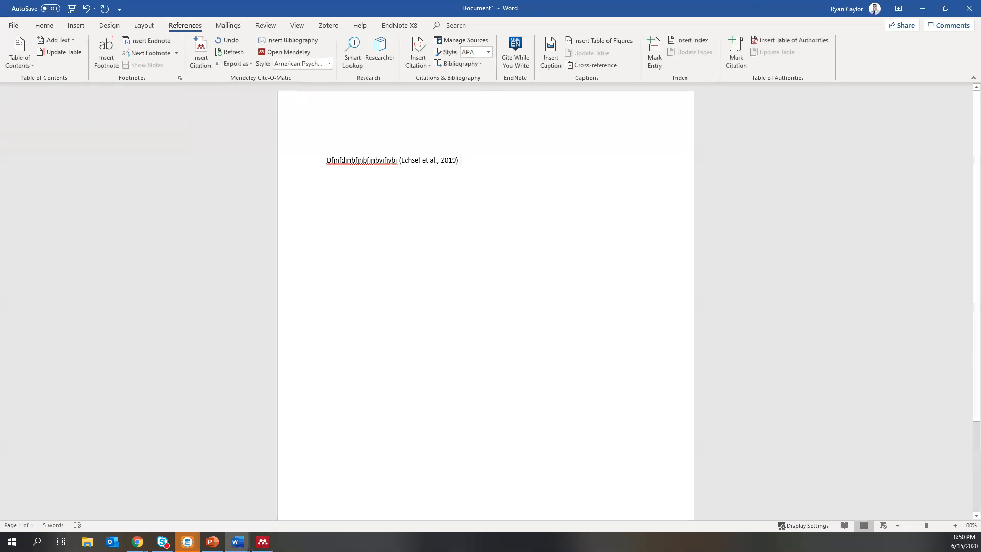
Insert the Mendeley bibliography two lines below the citation and choose American Psychological Association 7th edition as the citation style
key("Return")
key("Return")
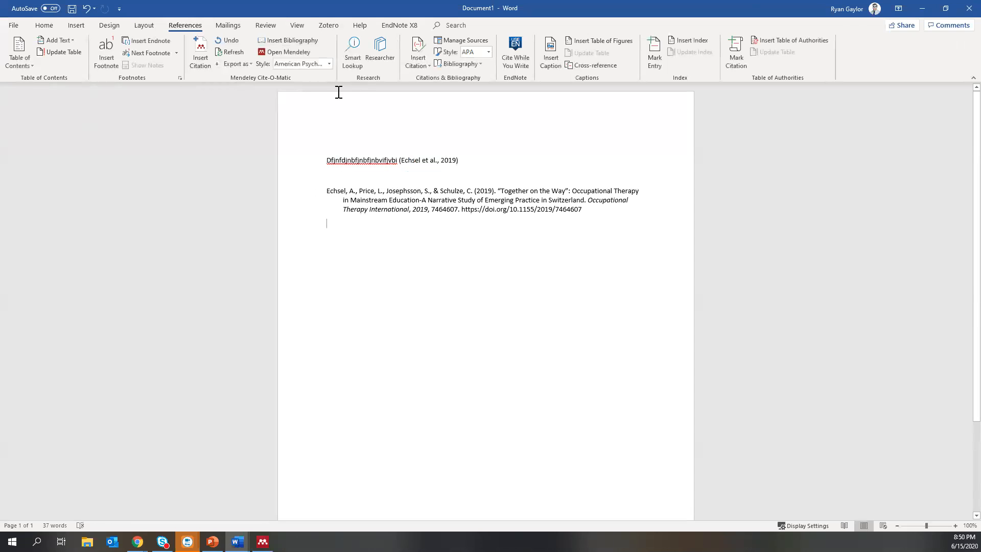
left_click(329, 63)
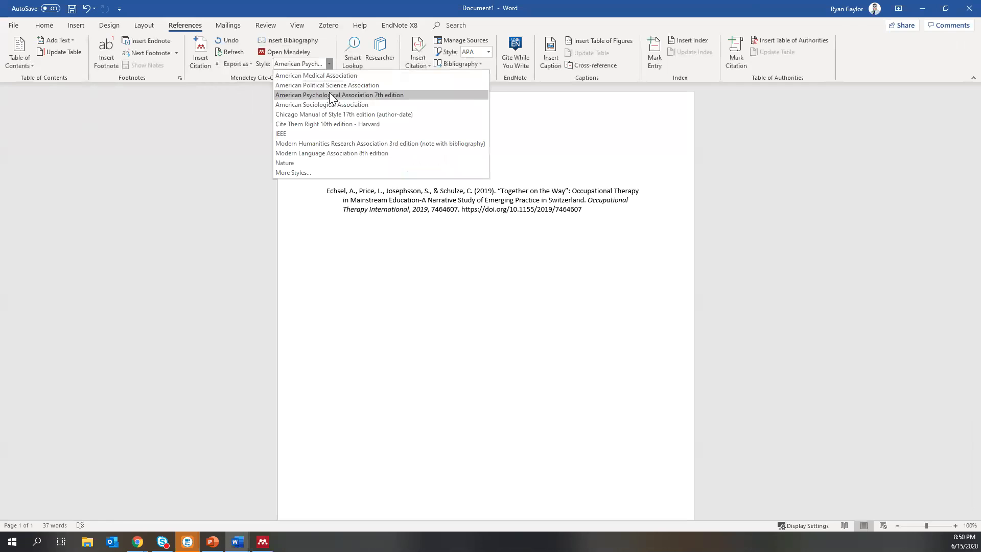
left_click(330, 93)
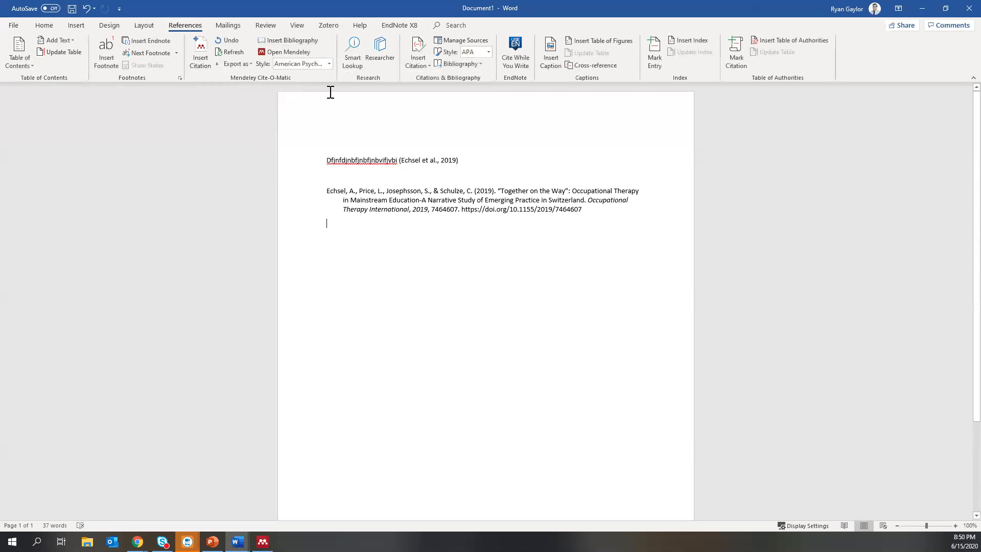
Switch to Mendeley Desktop, maximize its window, and synchronize the library with Mendeley Web
left_click(263, 541)
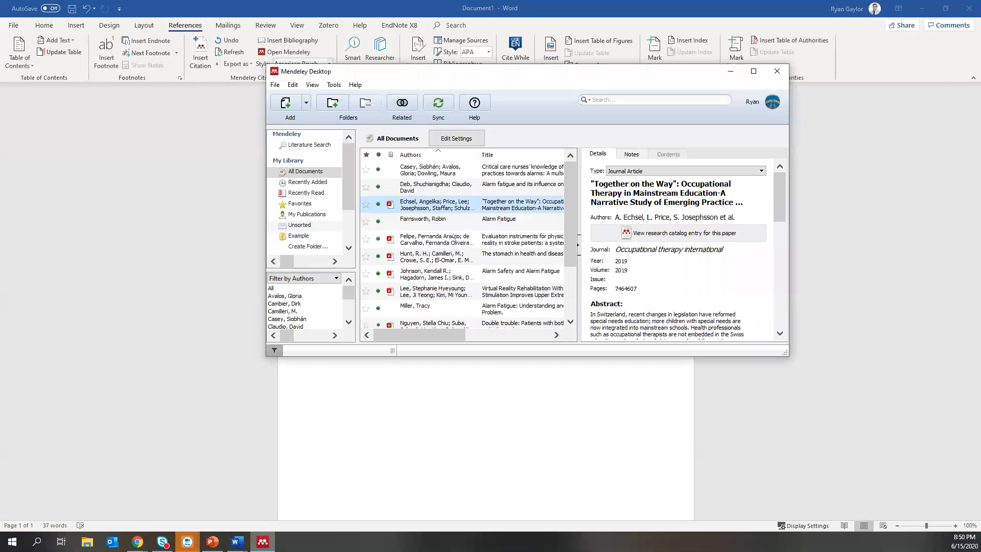
left_click(753, 71)
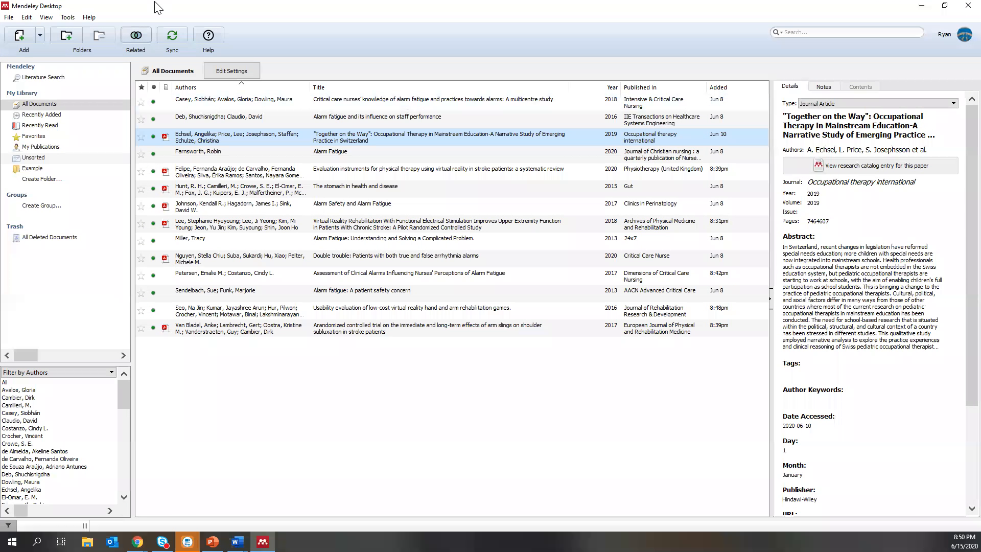
left_click(172, 36)
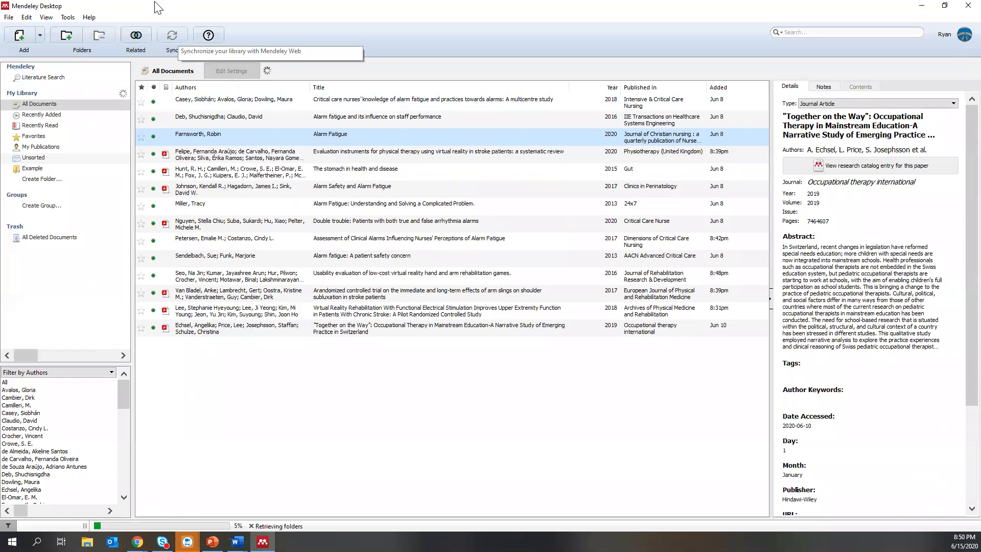